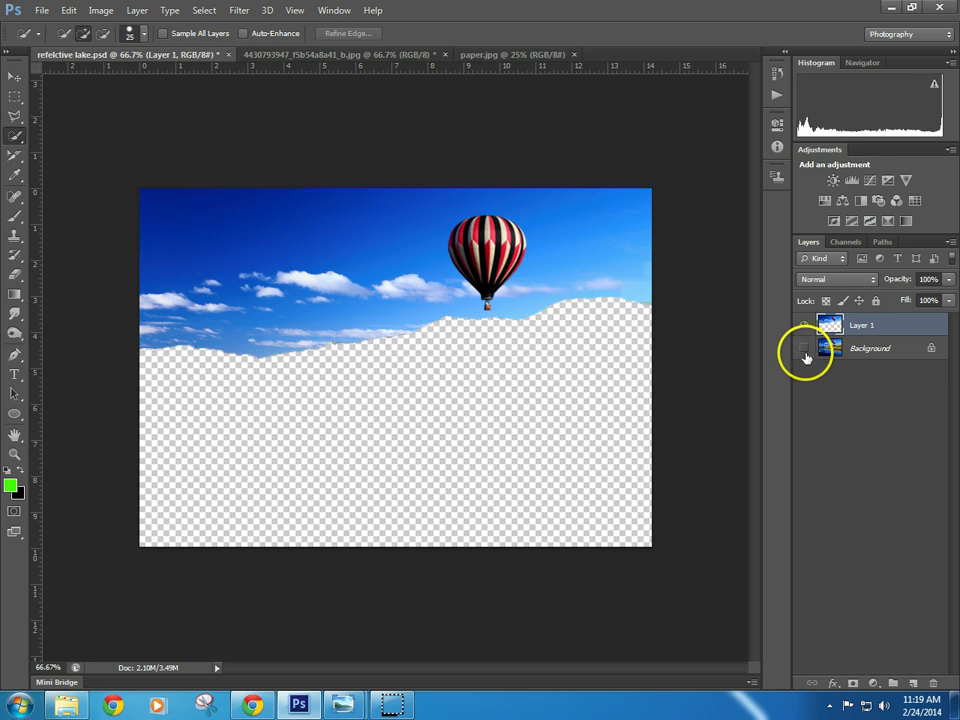
- Show the Background layer and undo copying the sky to its own layer, restoring the sky selection
left_click(805, 347)
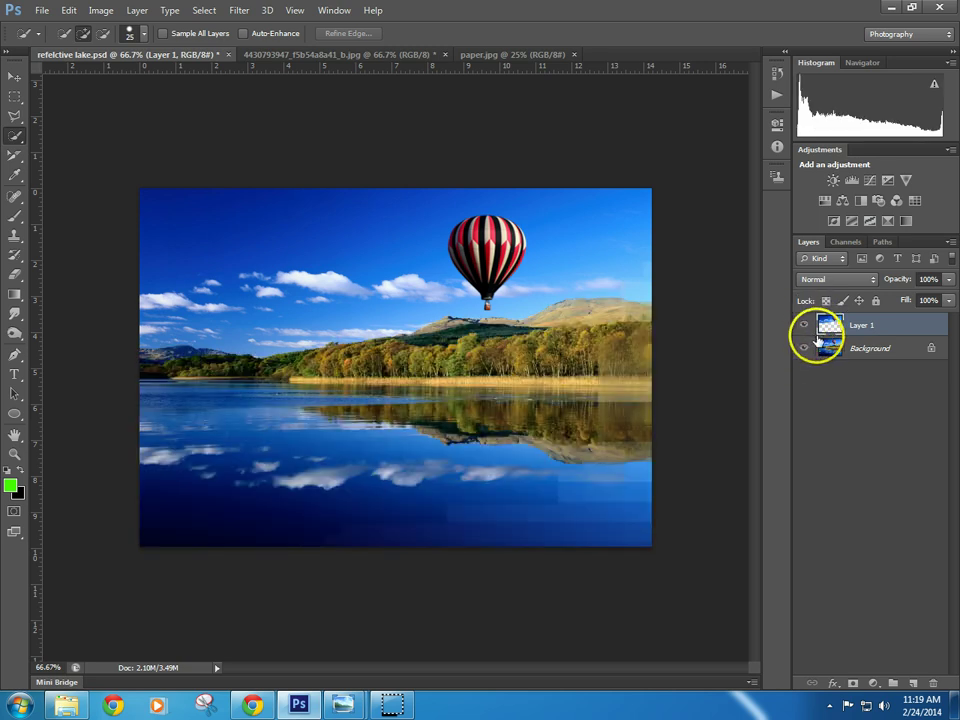
key("ctrl+z")
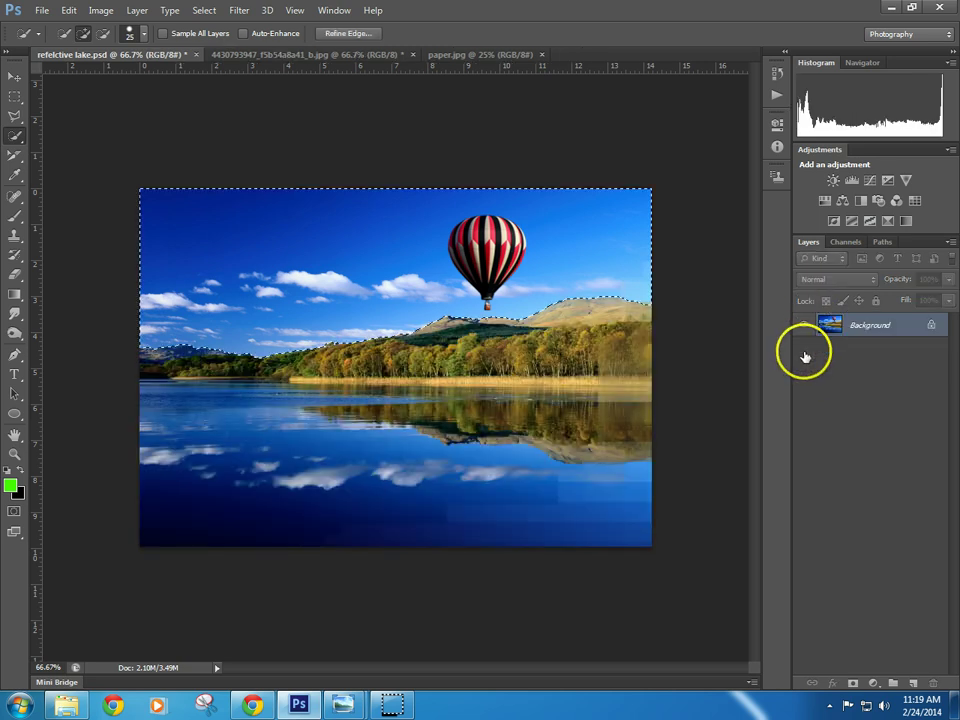
- Try colorizing the selected sky with a Hue/Saturation adjustment layer, then undo the colorizing and delete the adjustment layer
left_click(830, 205)
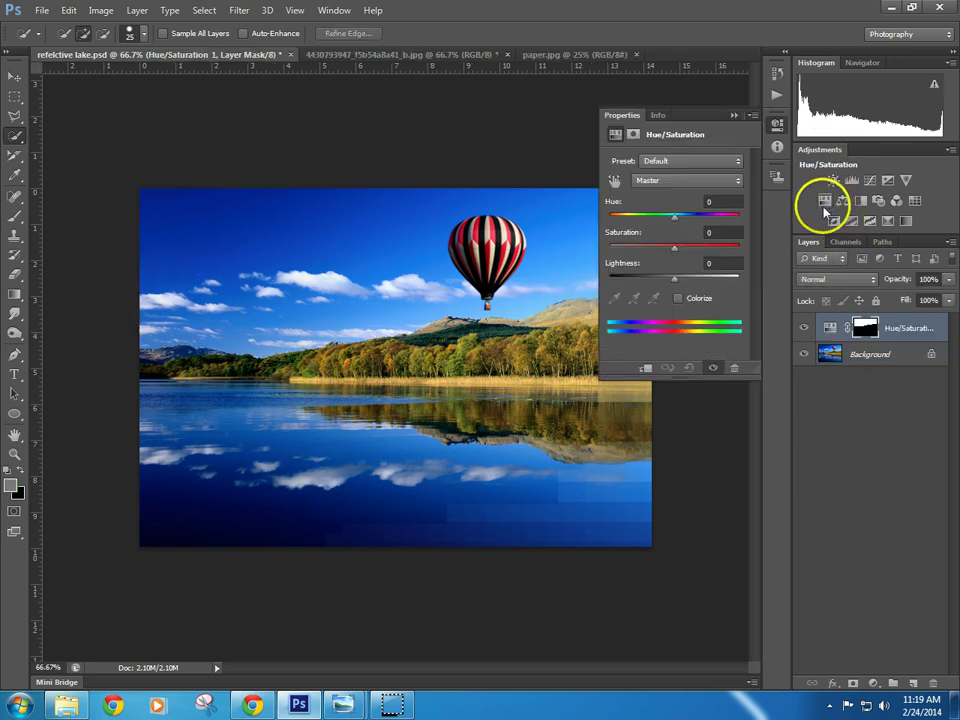
left_click(679, 299)
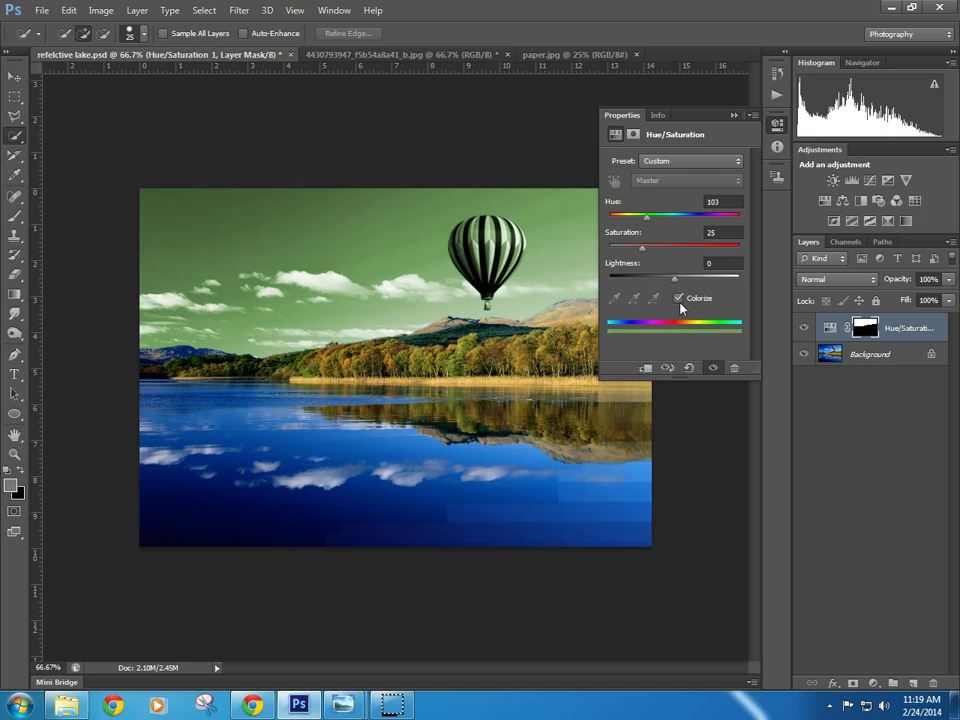
left_click(733, 116)
key("ctrl+z")
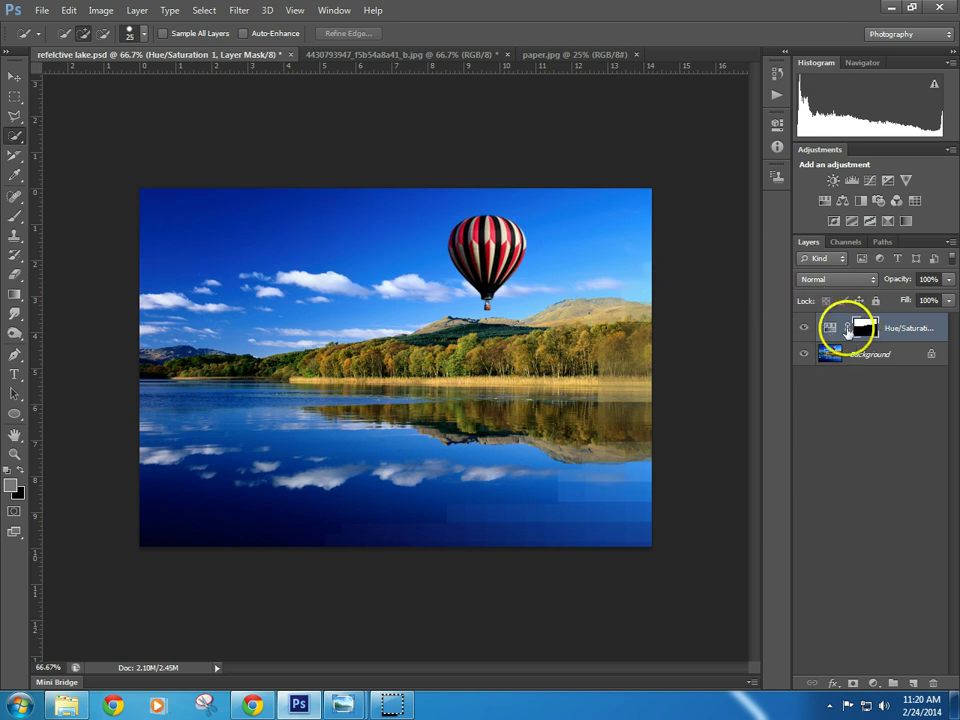
left_click_drag(838, 327, 932, 683)
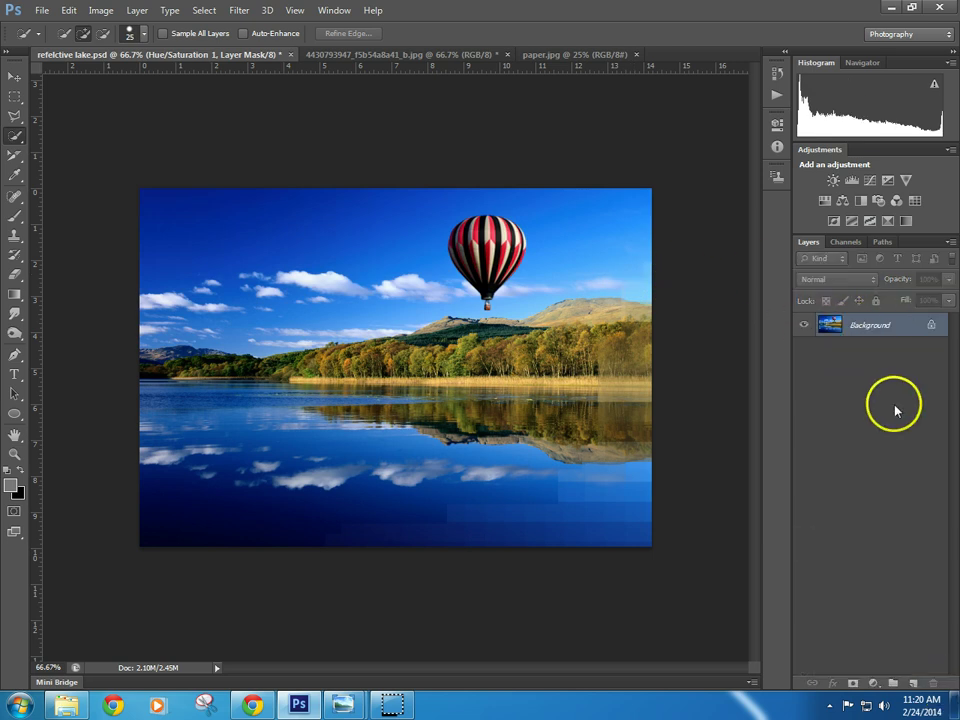
- Quick-select the sky without the balloon and add a Hue/Saturation adjustment layer masked to it
mouse_move(402, 231)
left_mouse_down()
mouse_move(383, 259)
mouse_move(469, 306)
left_mouse_up()
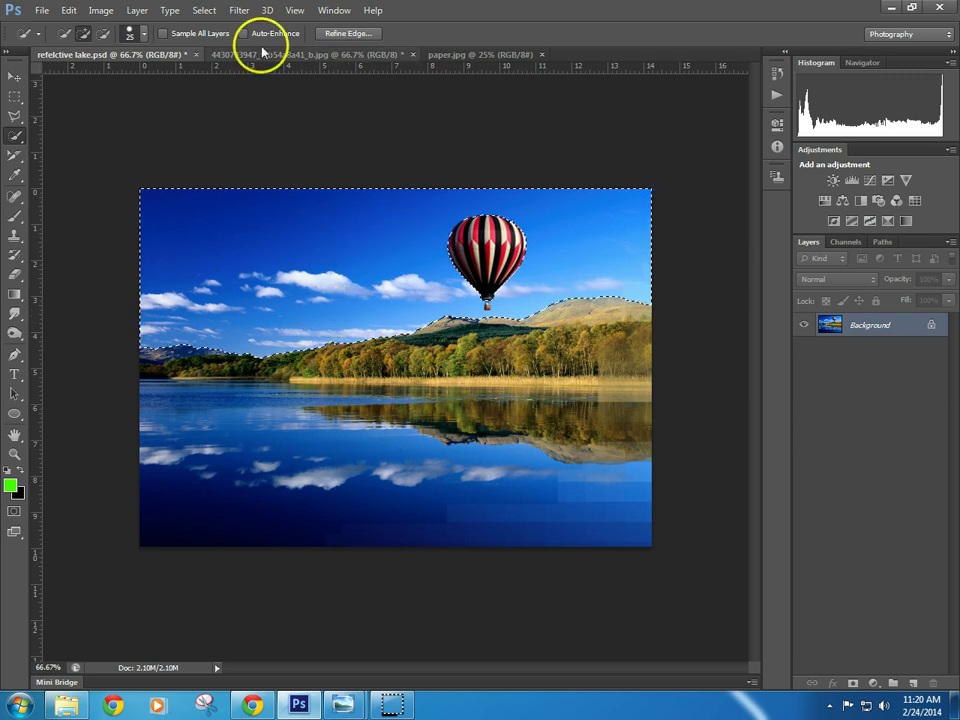
left_click(824, 200)
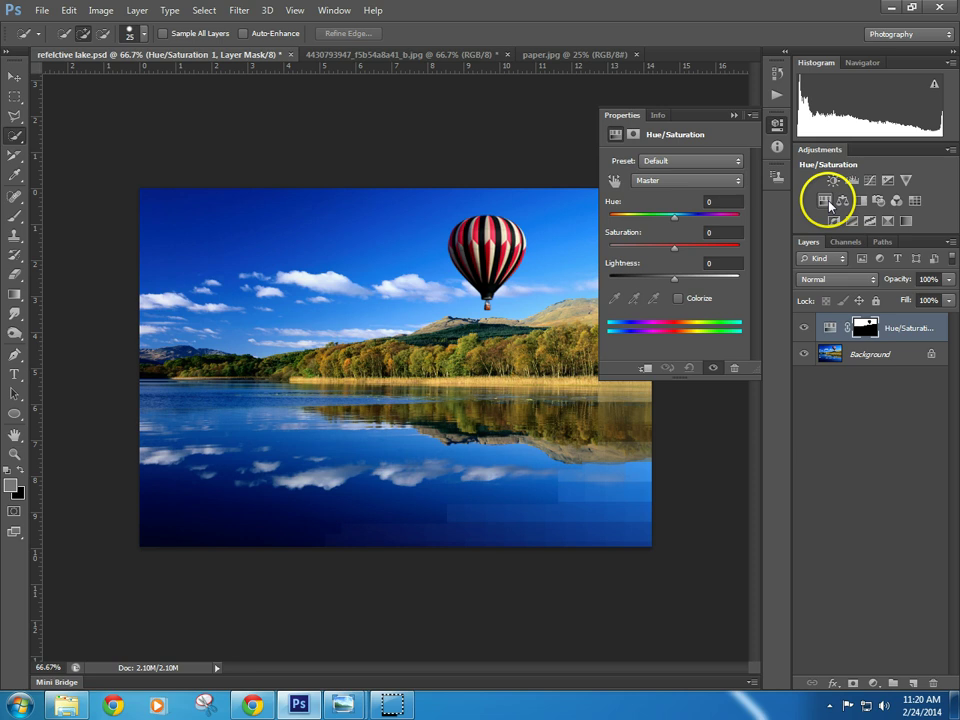
- Colorize the sky through the Hue/Saturation adjustment with hue 0 and saturation 49
left_click(679, 298)
left_click_drag(646, 218, 671, 254)
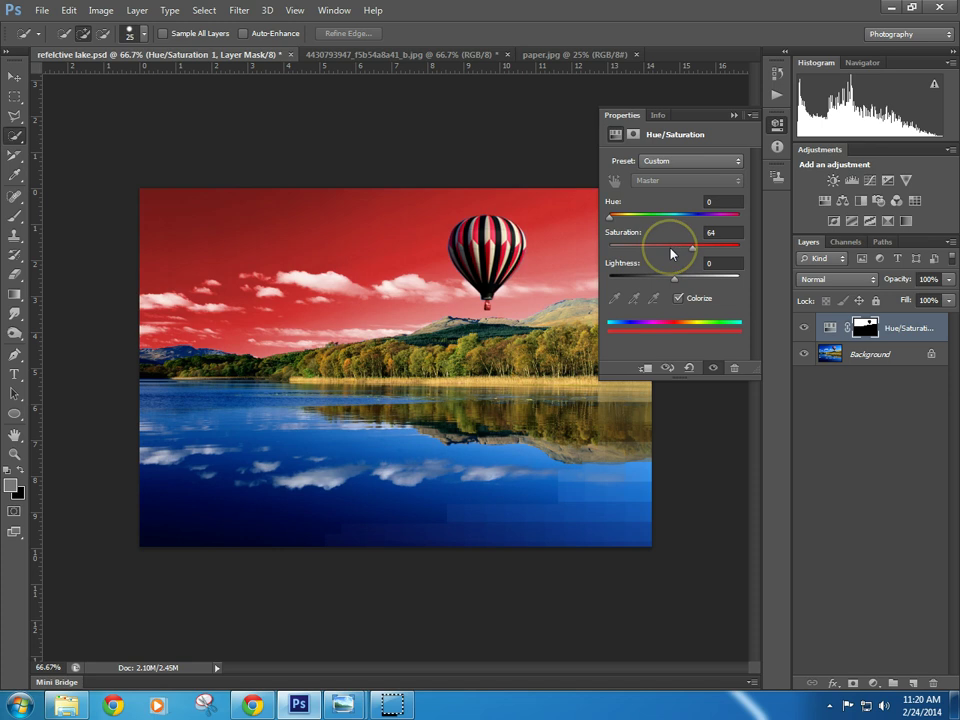
left_click(653, 242)
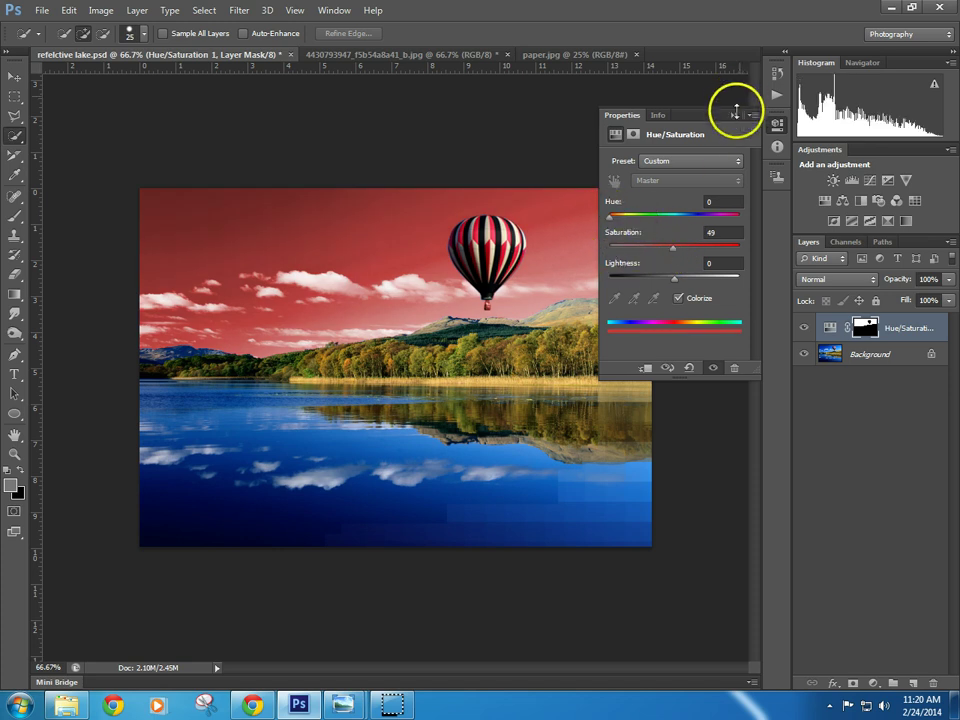
left_click(736, 112)
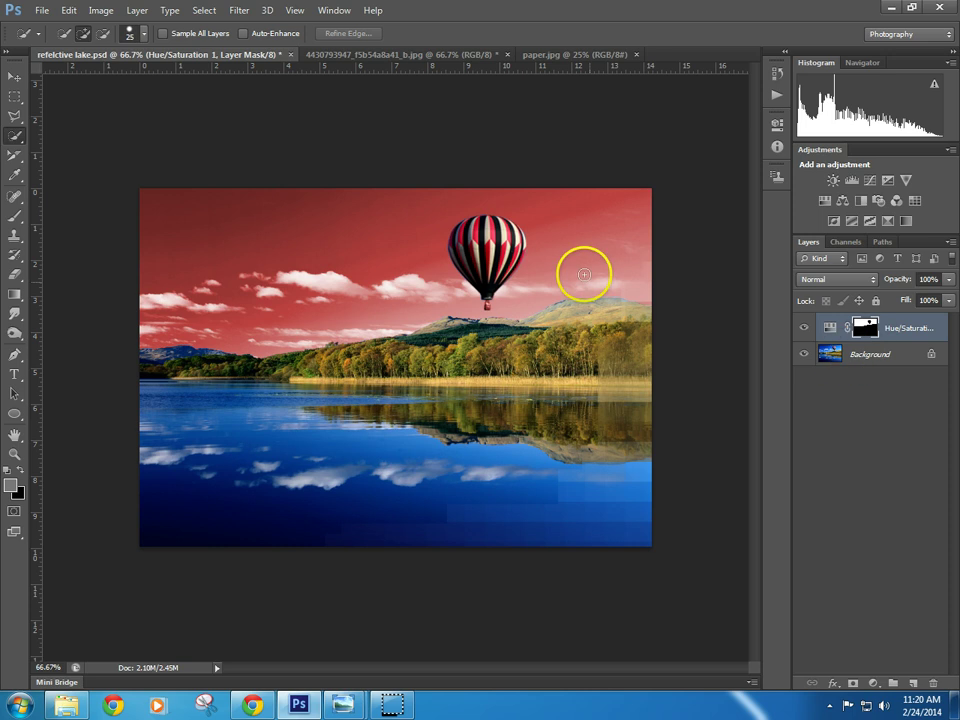
- Try to quick-select the sky and balloon while the Hue/Saturation layer is active, then deselect
left_click_drag(584, 274, 556, 261)
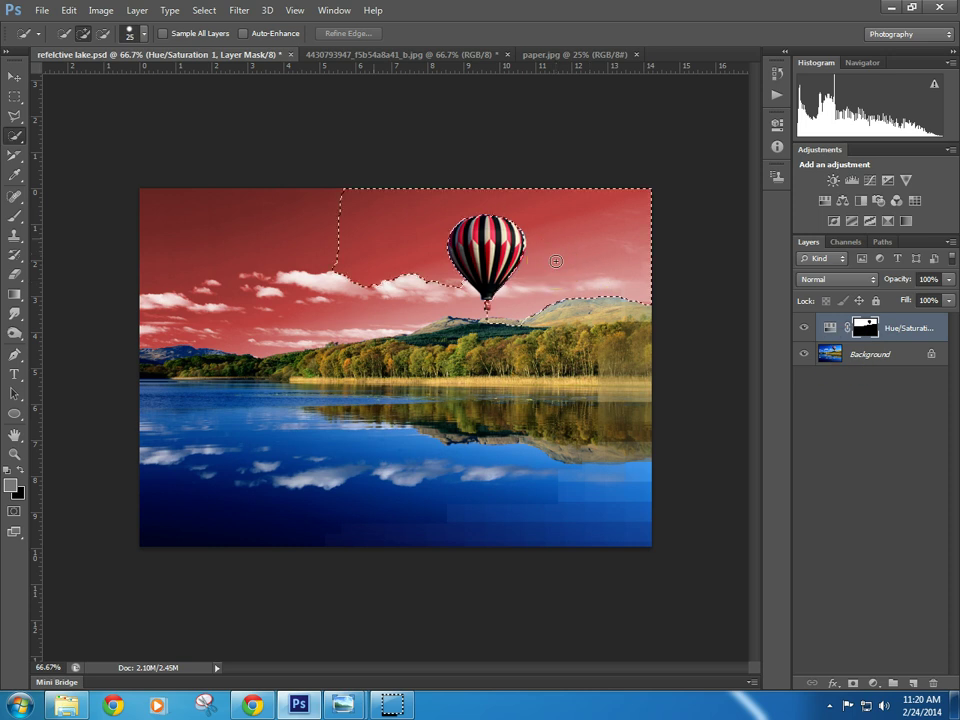
mouse_move(370, 258)
left_mouse_down()
mouse_move(494, 264)
mouse_move(490, 232)
left_mouse_up()
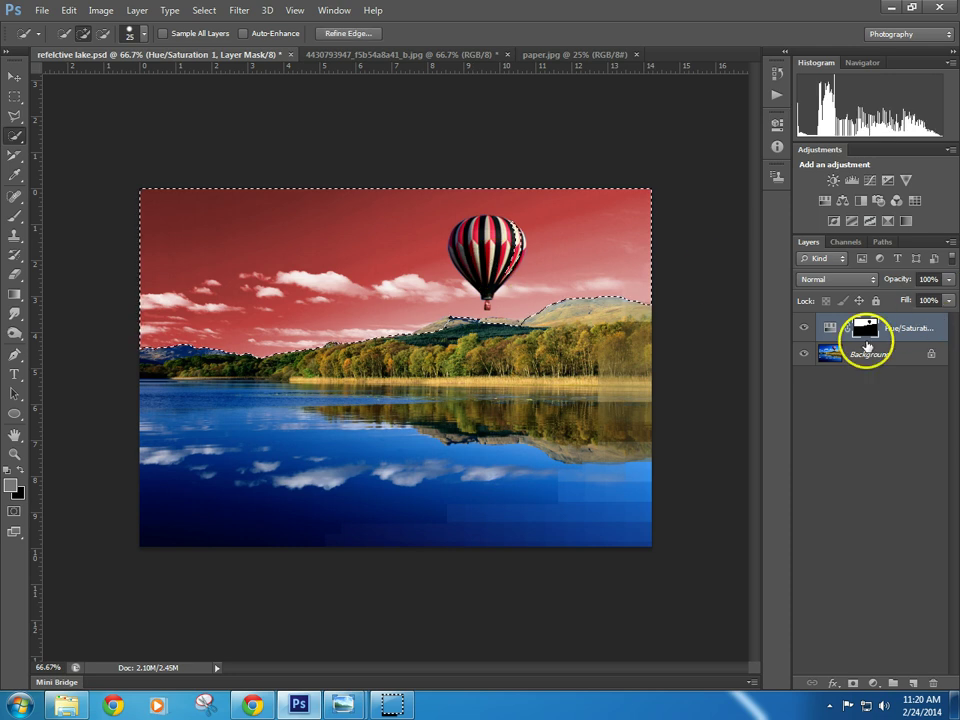
key("ctrl+d")
- Try the quick selection on the Background layer with the Hue/Saturation layer hidden, then undo back through the sky colorizing
left_click(857, 356)
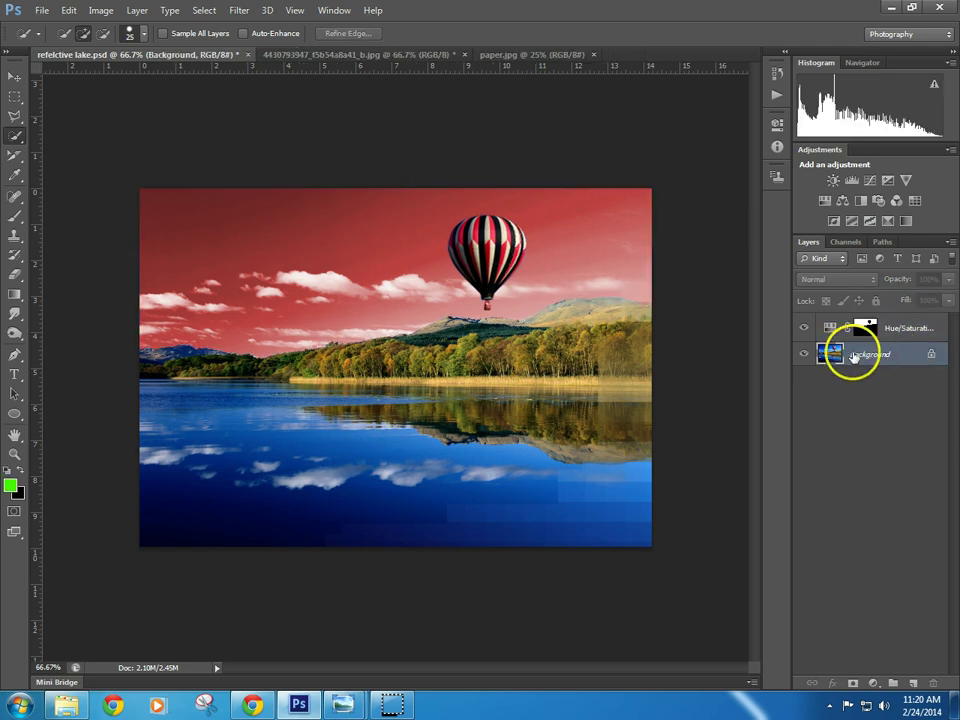
mouse_move(497, 279)
left_mouse_down()
mouse_move(465, 253)
mouse_move(495, 234)
mouse_move(469, 248)
mouse_move(471, 240)
mouse_move(498, 260)
left_mouse_up()
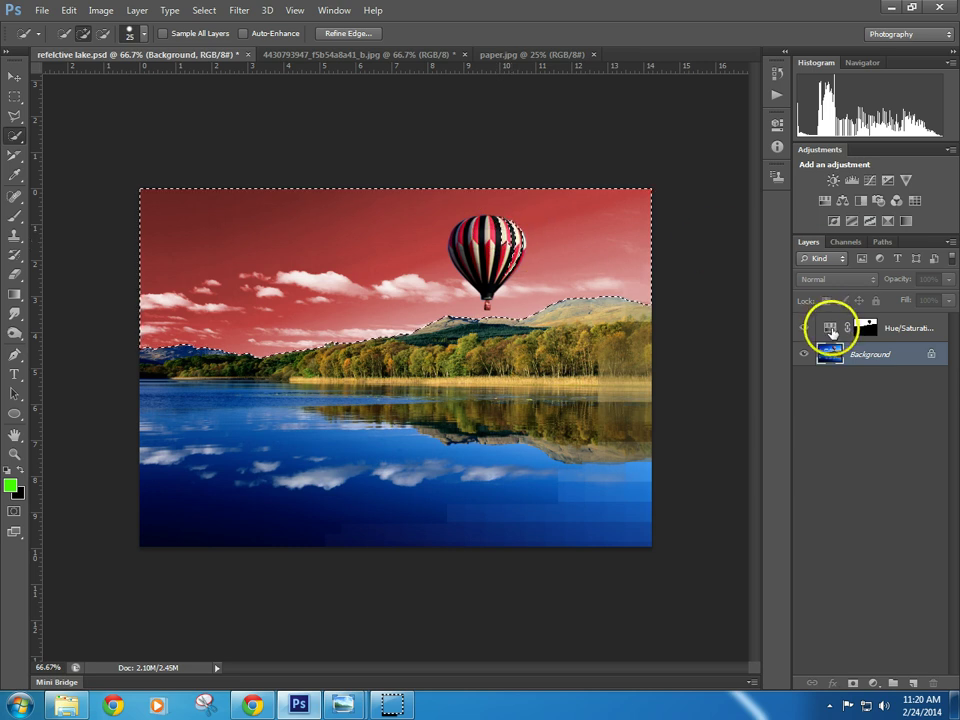
left_click(804, 327)
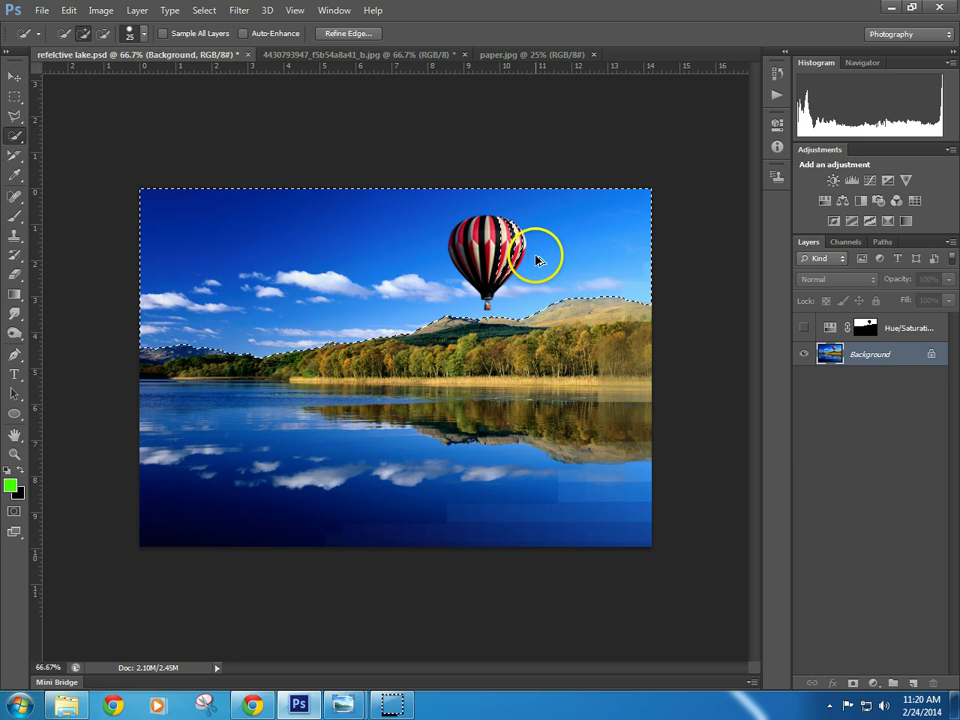
key("ctrl+alt+z")
key("ctrl+alt+z")
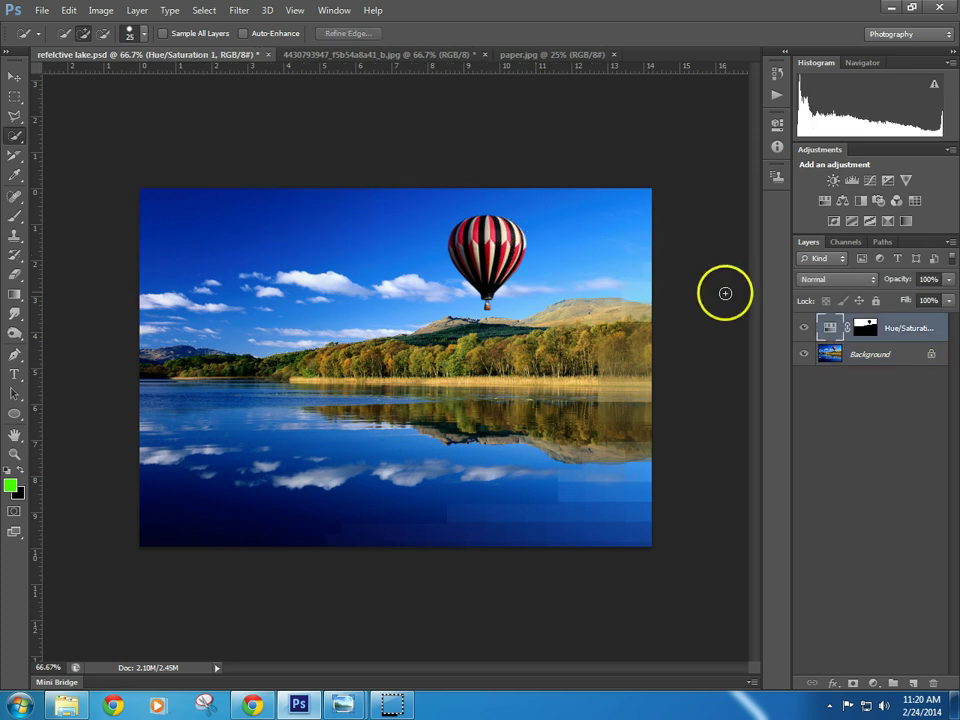
- Outline the hot-air balloon on the Background layer with the Magnetic Lasso tool and close the selection
left_click(862, 354)
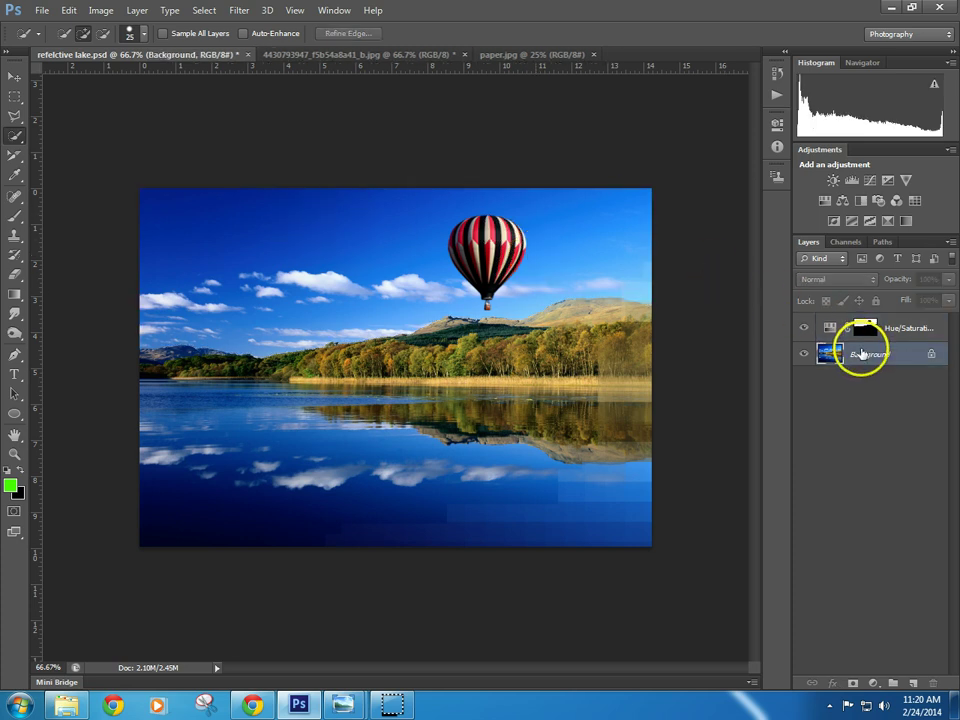
left_click(13, 120)
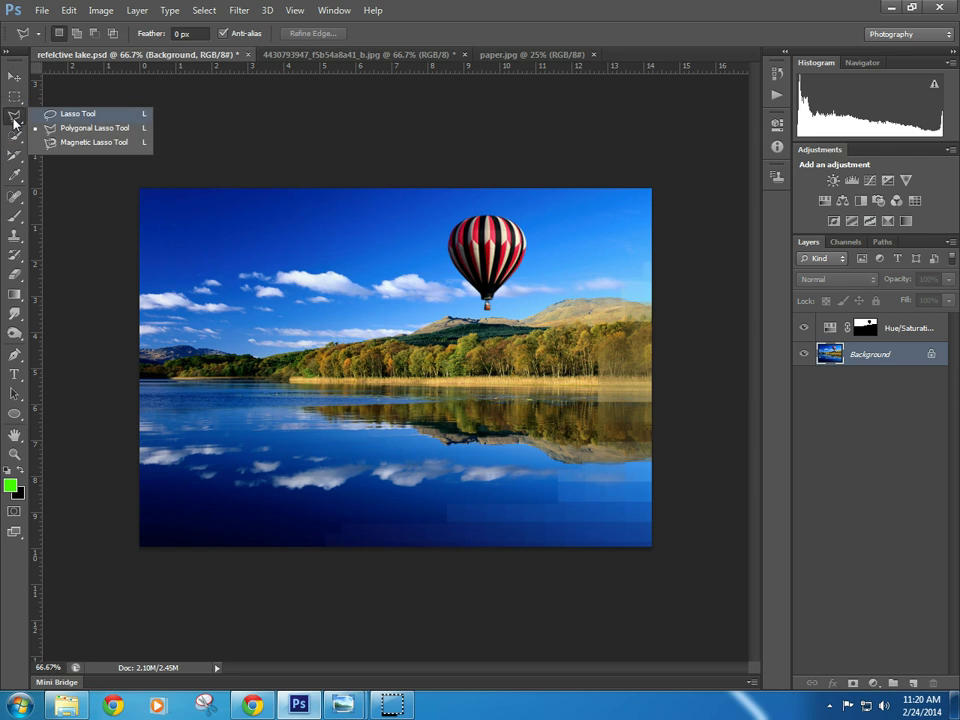
left_click(66, 144)
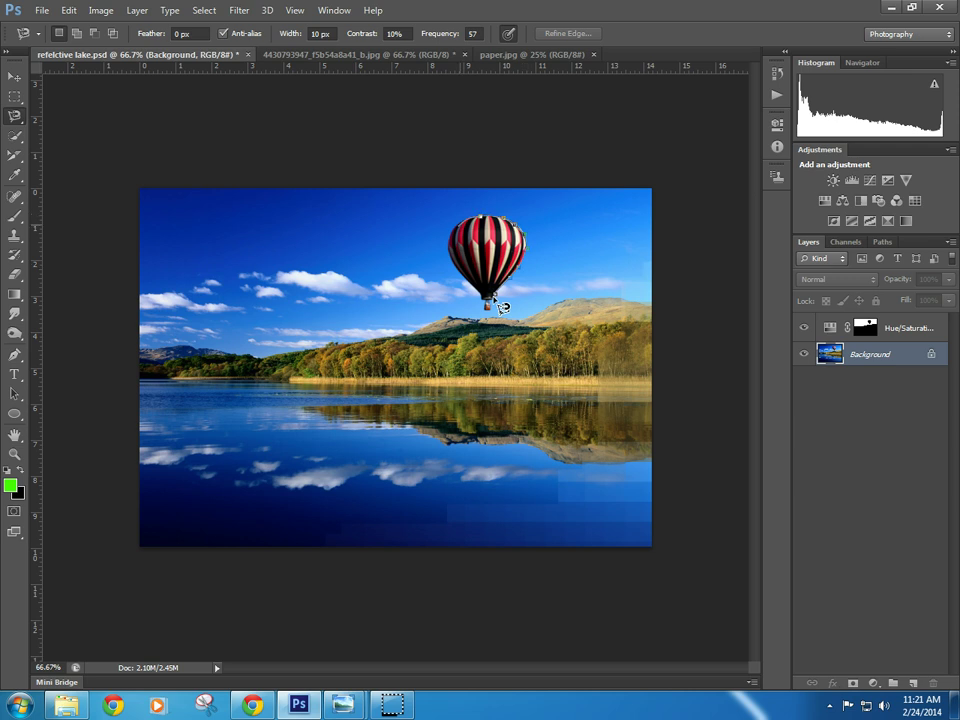
left_click_drag(474, 294, 487, 306)
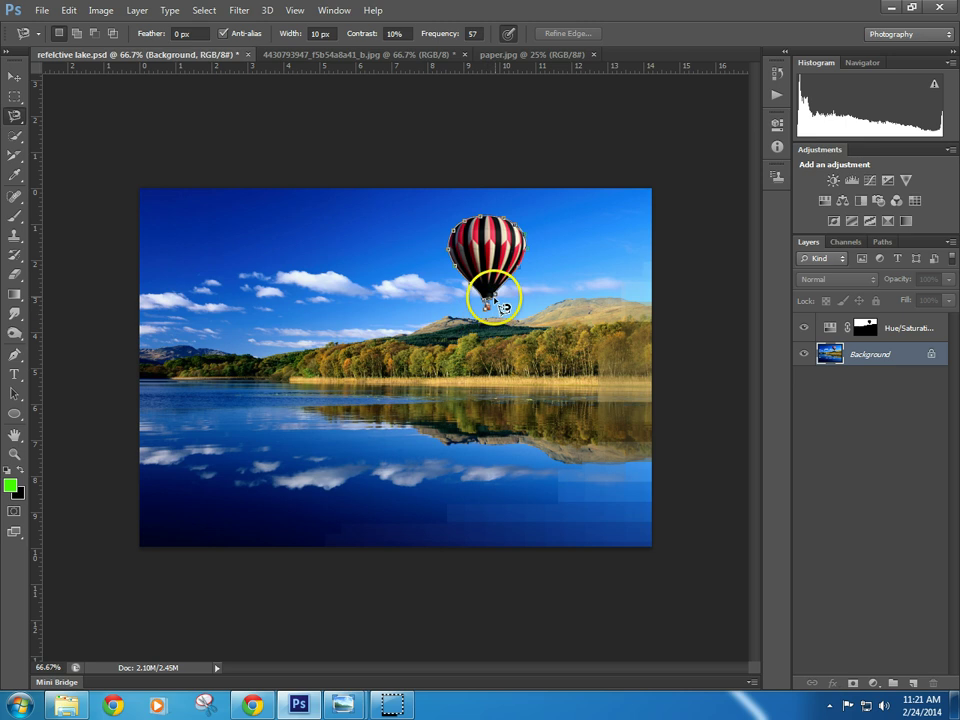
key("Return")
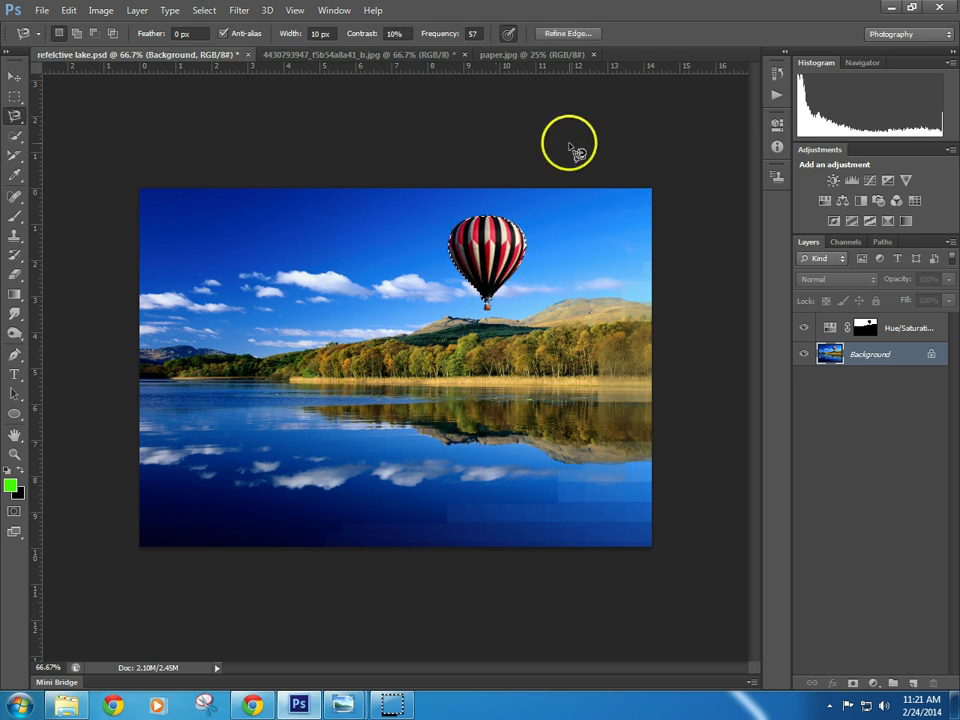
- Add the basket and missed edges to the balloon selection with the Quick Selection tool
scroll(499, 312, "up", 1)
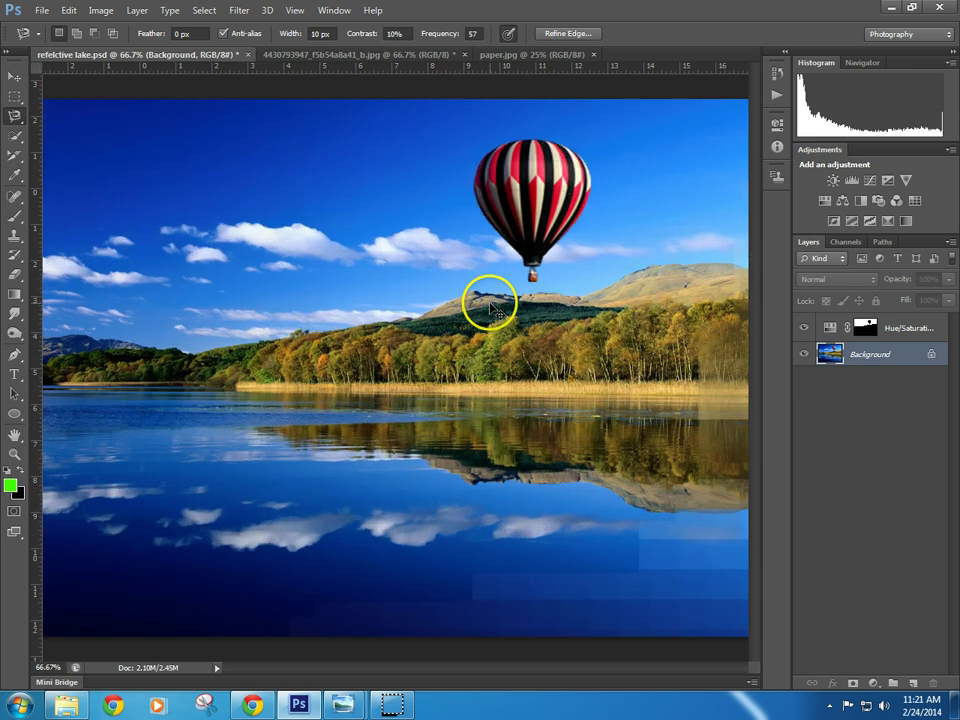
left_click_drag(527, 257, 483, 272)
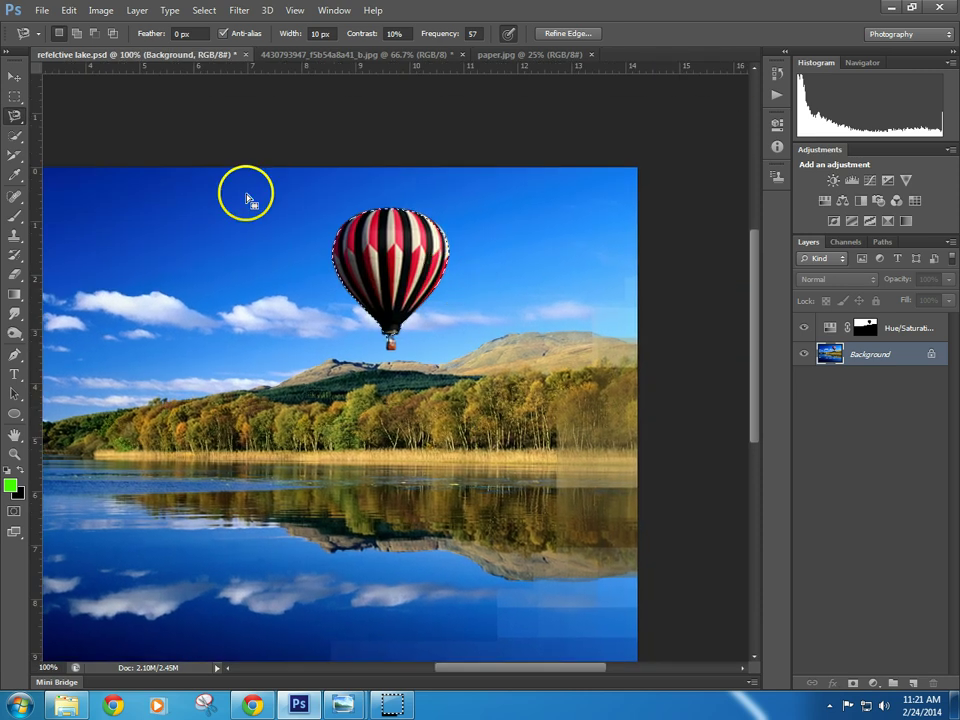
key("w")
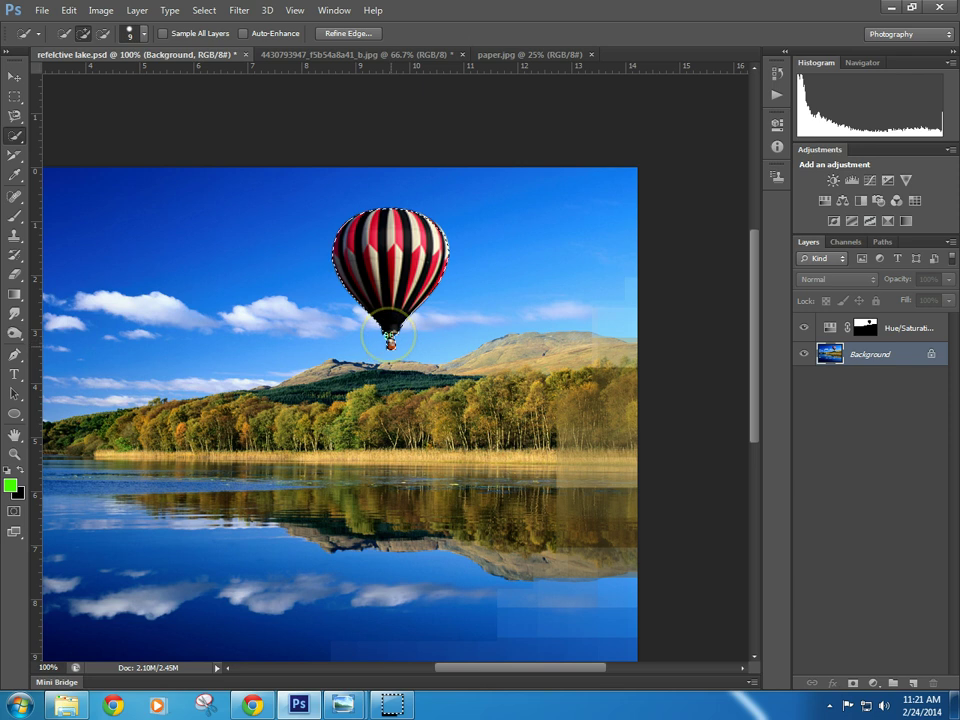
mouse_move(390, 338)
left_mouse_down()
mouse_move(407, 268)
mouse_move(422, 264)
mouse_move(439, 229)
mouse_move(444, 243)
left_mouse_up()
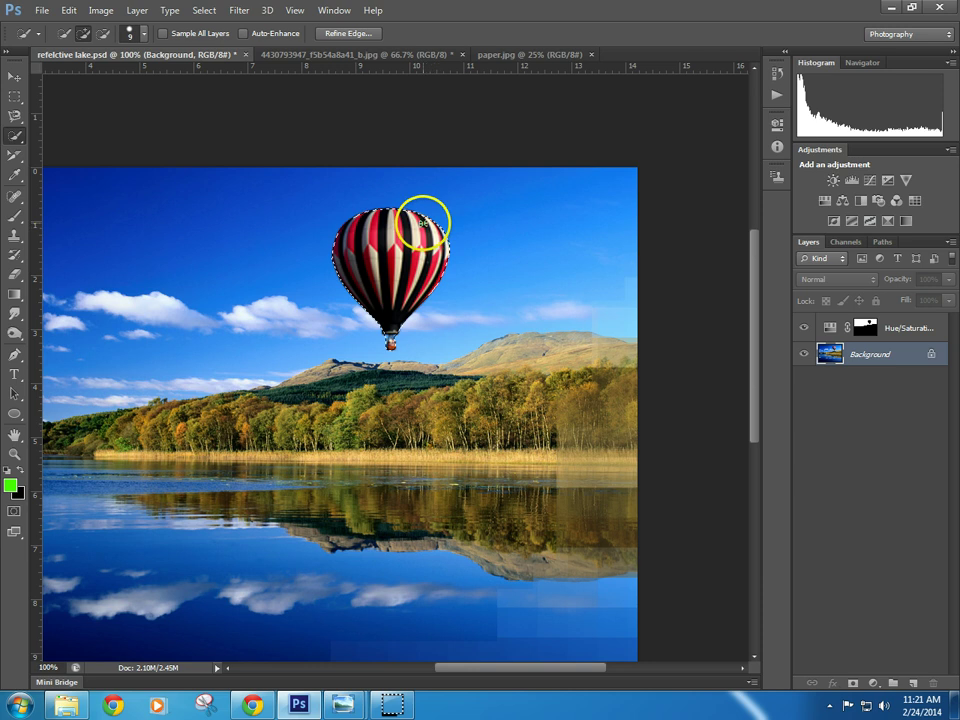
- Copy the selected balloon to a new layer and move that layer above the Hue/Saturation adjustment
key("ctrl+minus")
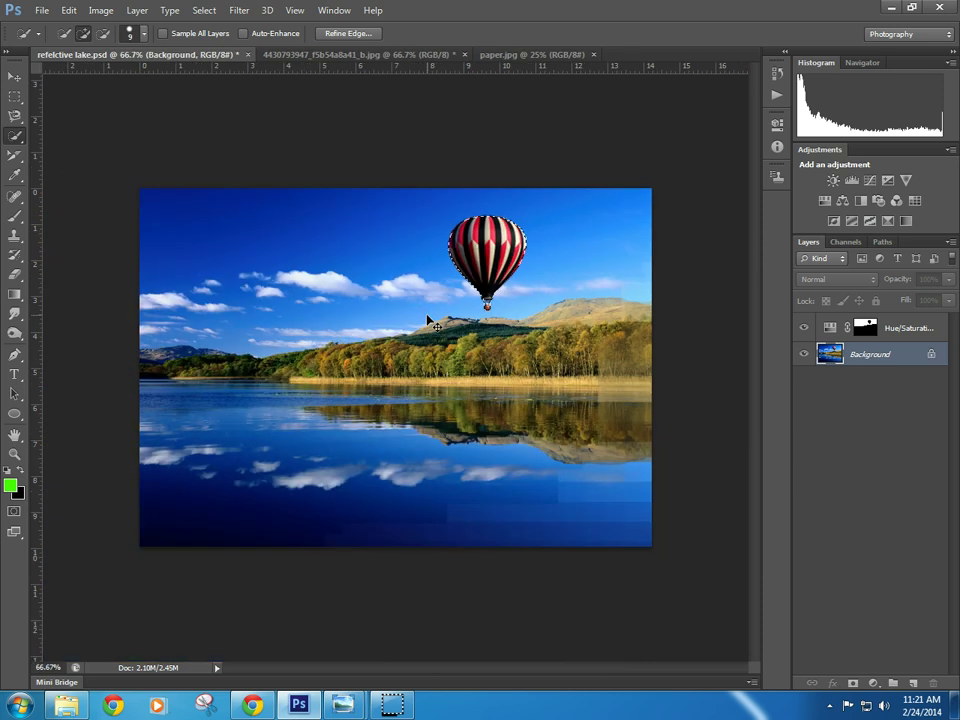
key("ctrl+j")
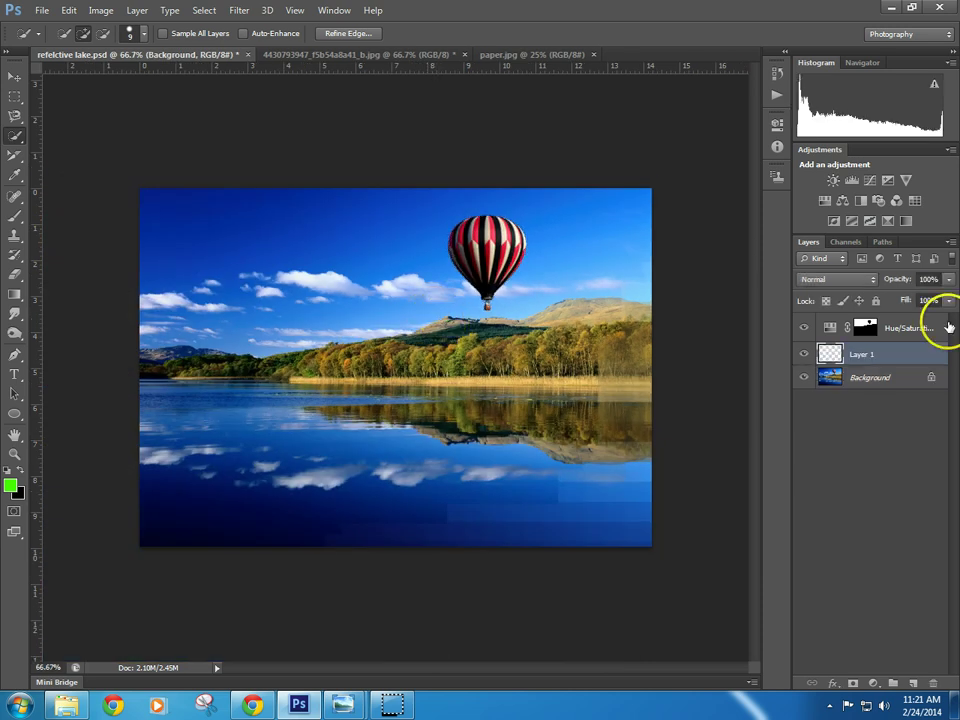
left_click_drag(881, 358, 803, 351)
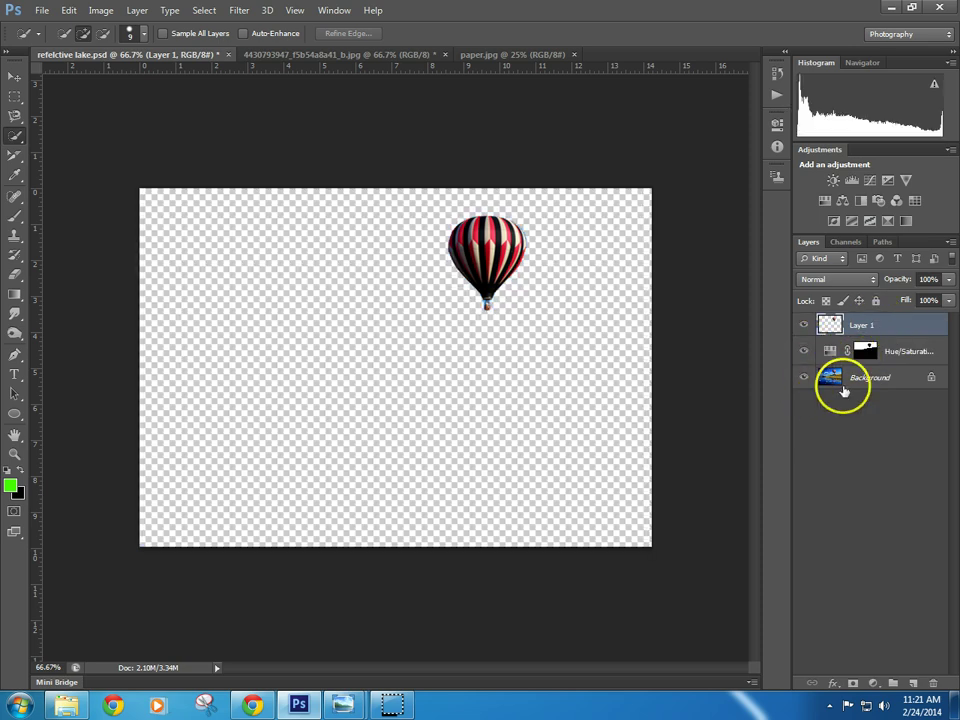
- Show all layers and duplicate the Background layer as Background copy
left_click(867, 385)
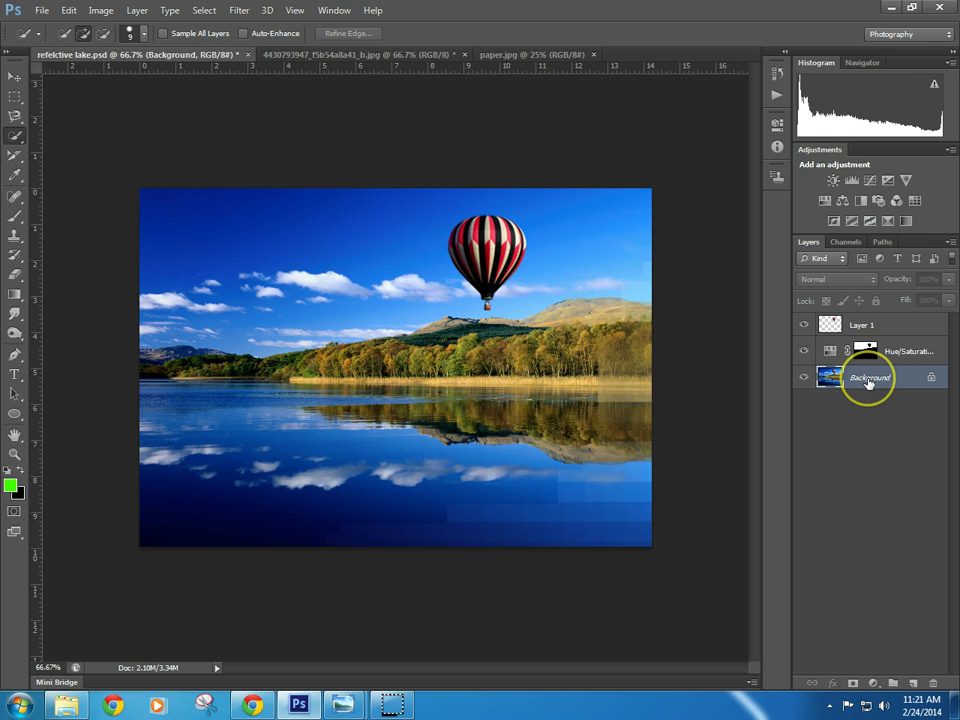
right_click(867, 385)
left_click(853, 412)
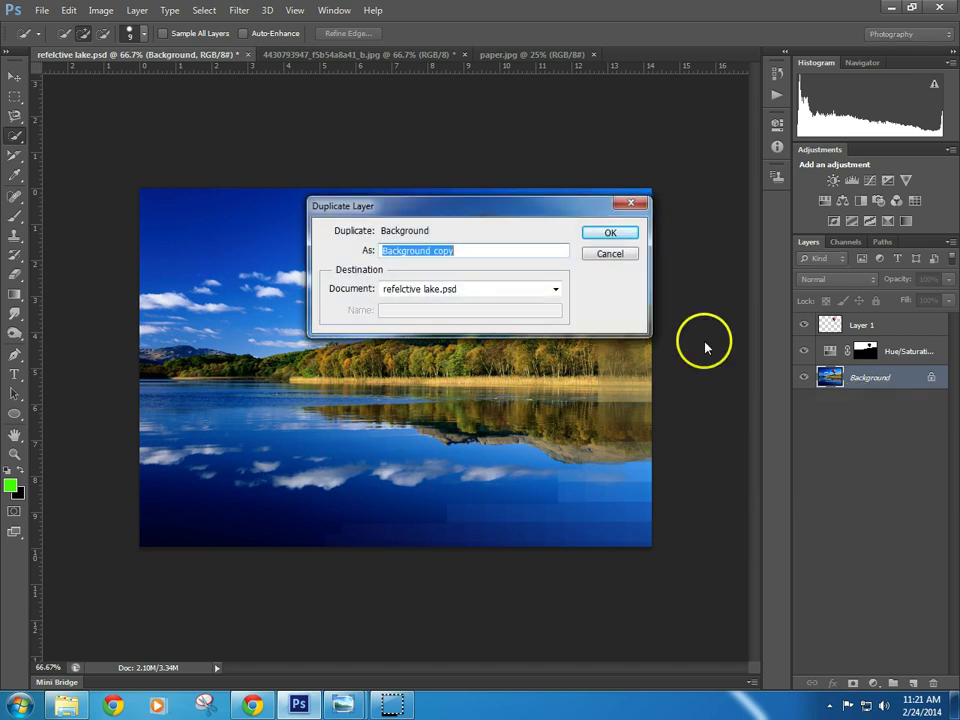
left_click(610, 233)
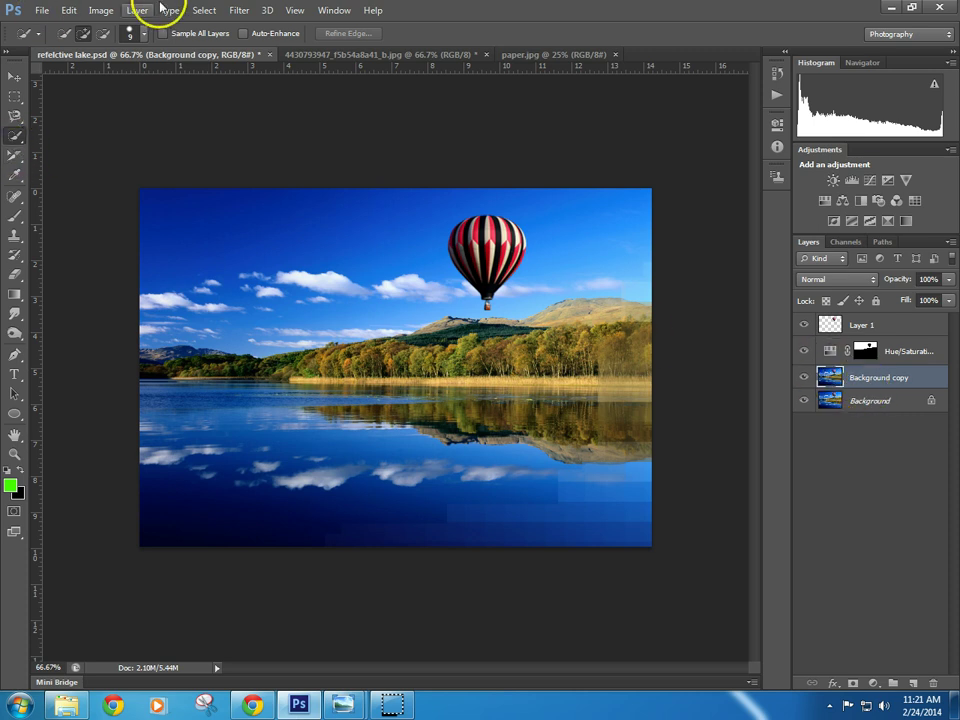
left_click(204, 10)
left_click(160, 10)
mouse_move(393, 703)
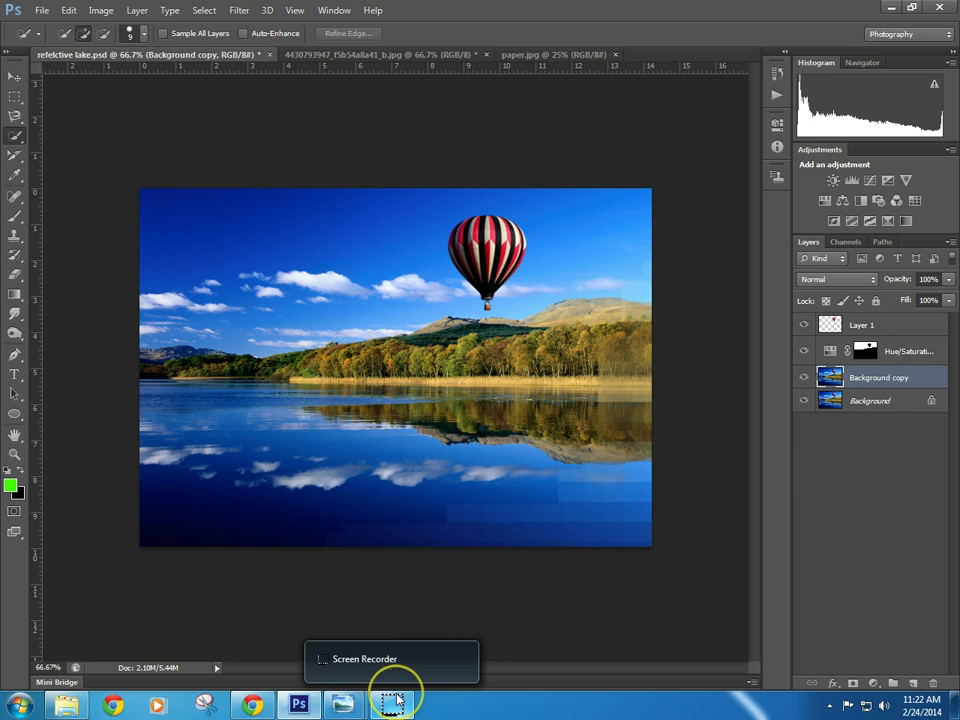
left_click(204, 10)
mouse_move(250, 12)
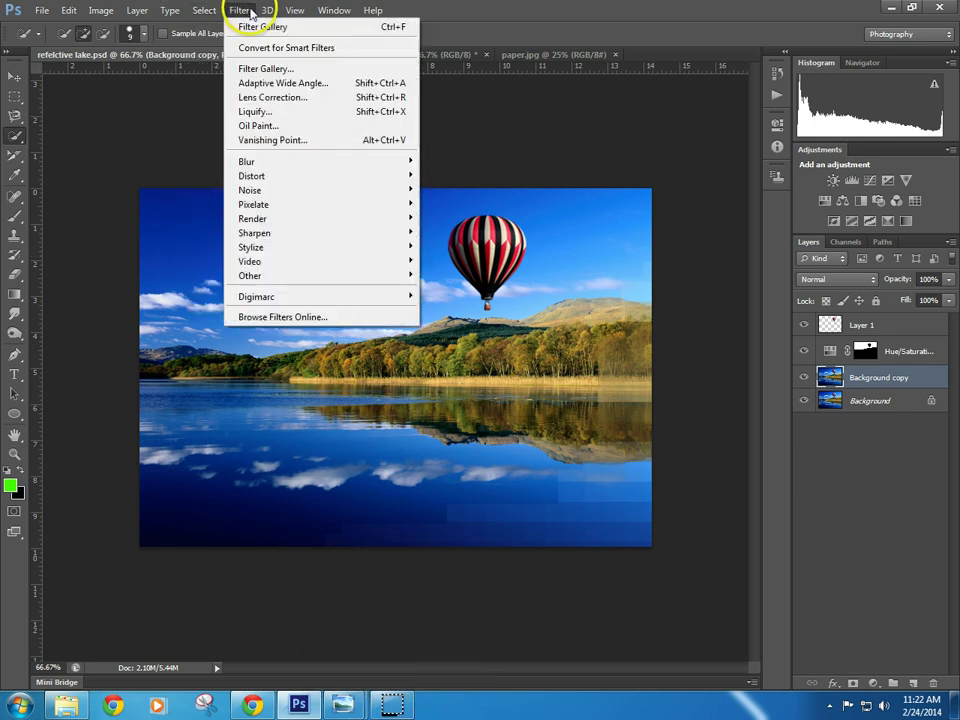
mouse_move(321, 220)
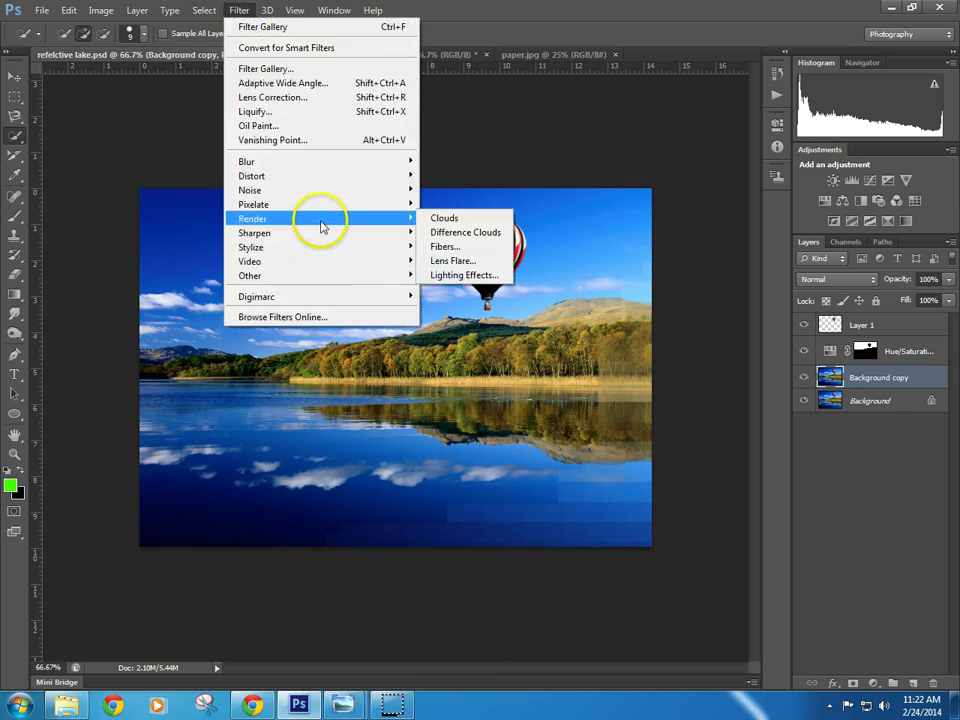
left_click(465, 275)
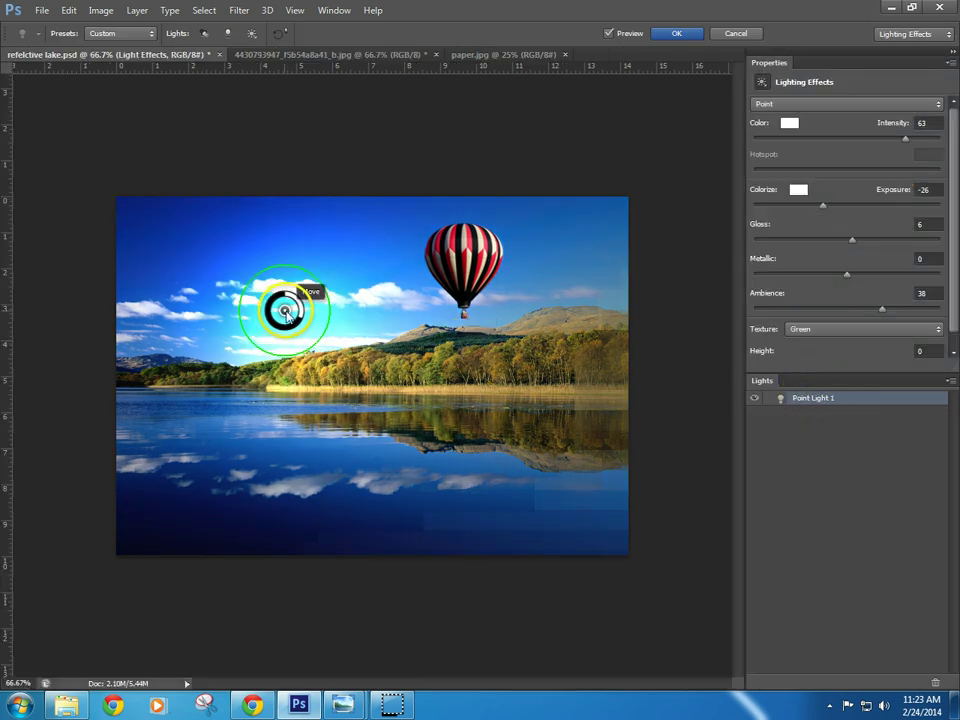
left_click_drag(285, 313, 356, 281)
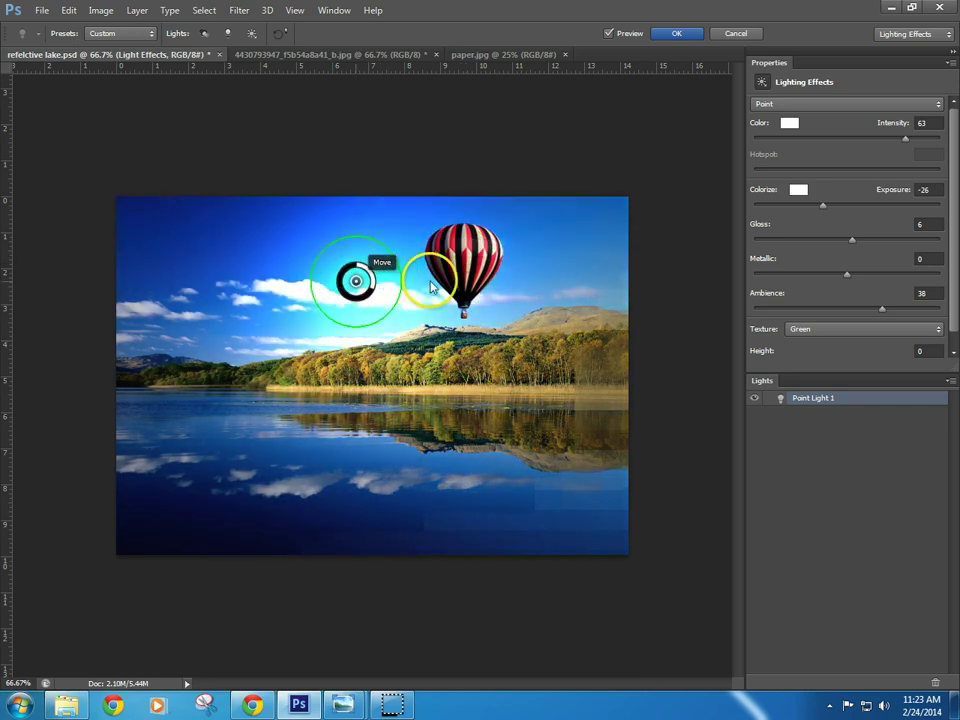
left_click_drag(432, 287, 465, 268)
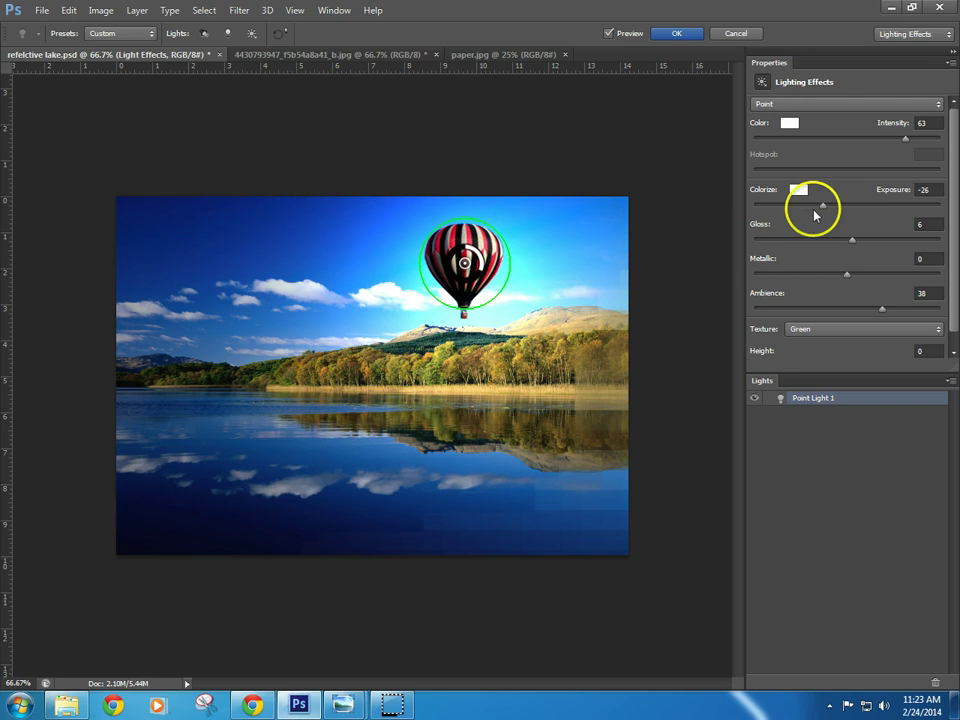
mouse_move(902, 140)
left_mouse_down()
mouse_move(857, 141)
mouse_move(931, 140)
mouse_move(900, 150)
left_mouse_up()
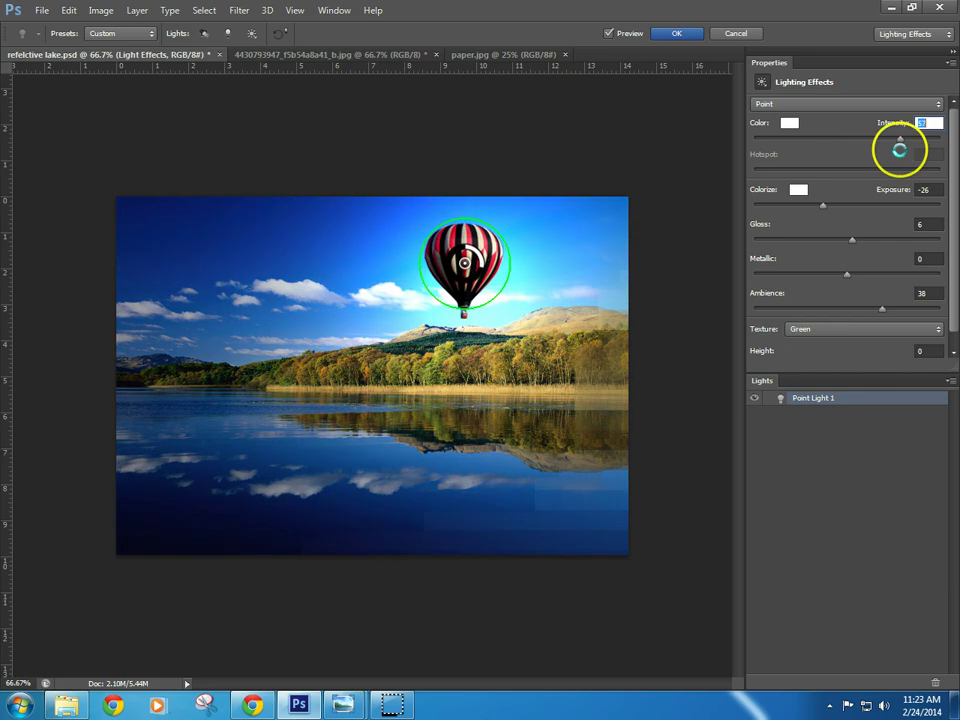
left_click(790, 123)
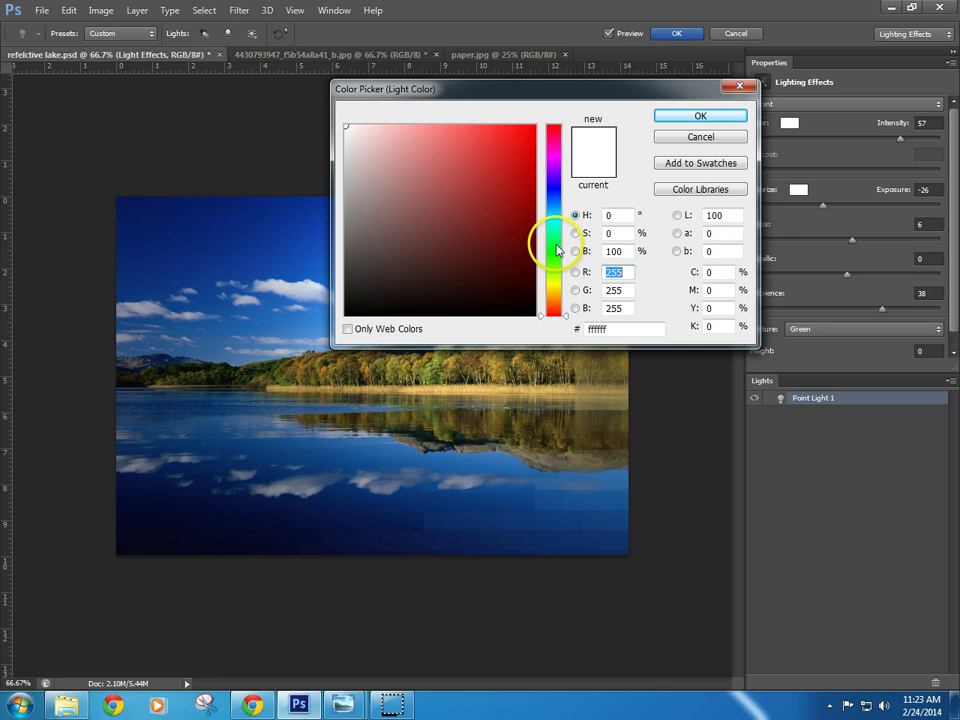
left_click_drag(557, 250, 550, 155)
left_click_drag(497, 167, 468, 170)
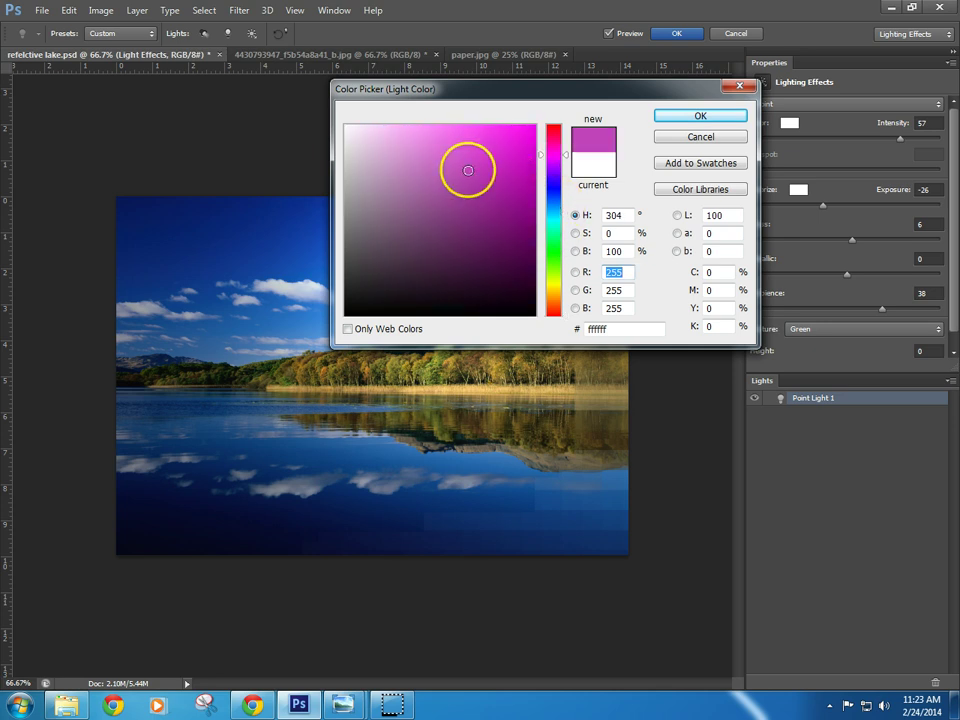
left_click(690, 117)
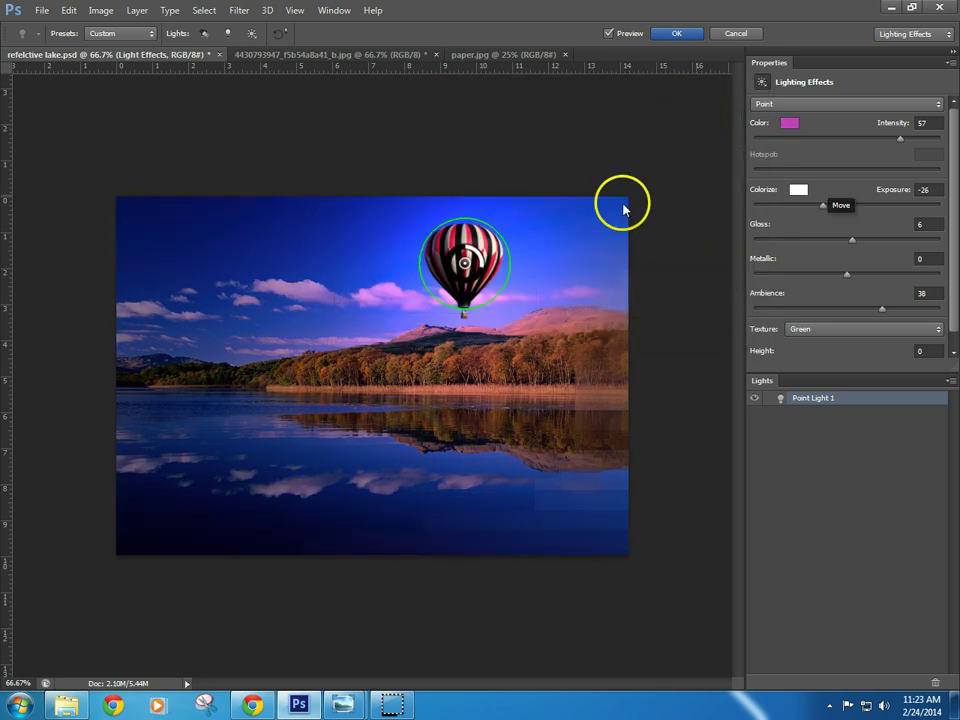
left_click_drag(898, 143, 937, 137)
mouse_move(823, 205)
left_mouse_down()
mouse_move(856, 200)
mouse_move(838, 204)
left_mouse_up()
left_click(728, 37)
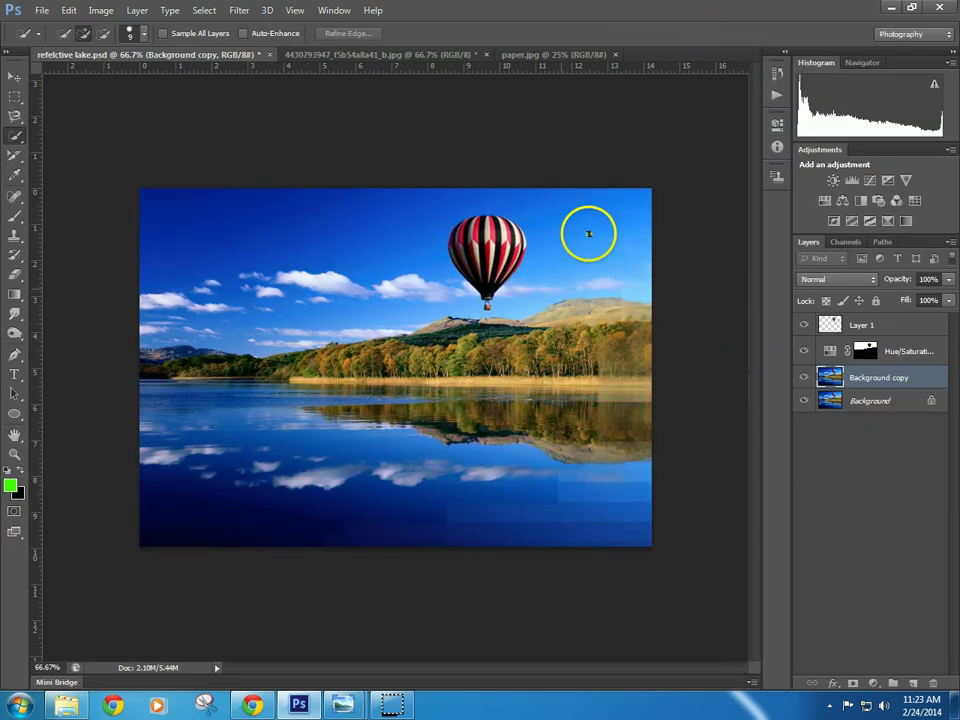
- Select the whole sky on Background copy with the Quick Selection tool and copy it to a new layer
left_click(14, 156)
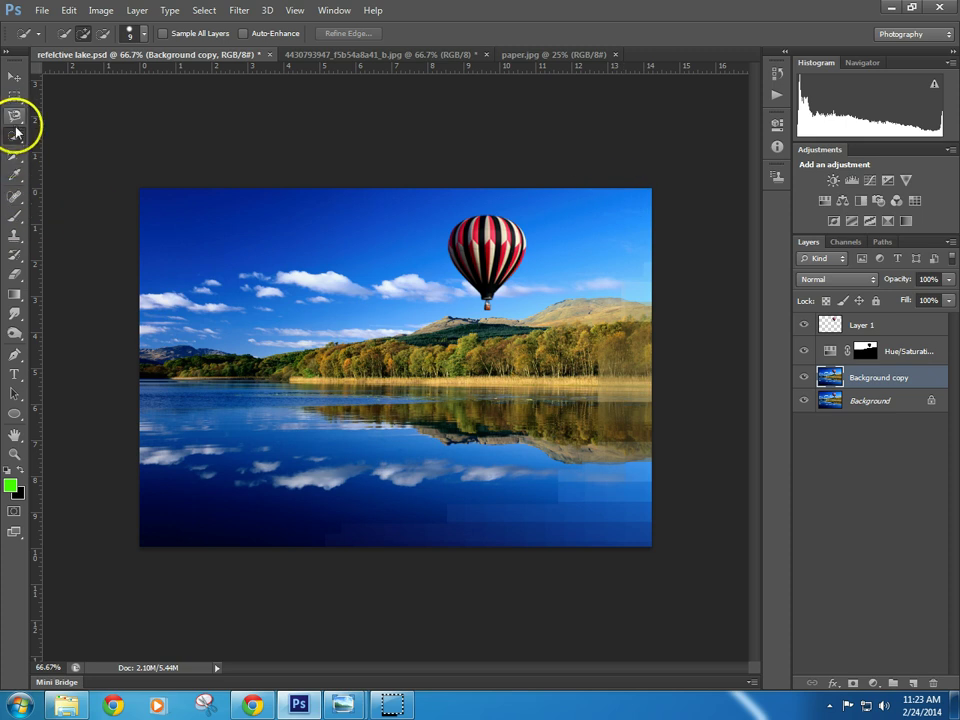
left_click(15, 134)
left_click_drag(242, 231, 257, 285)
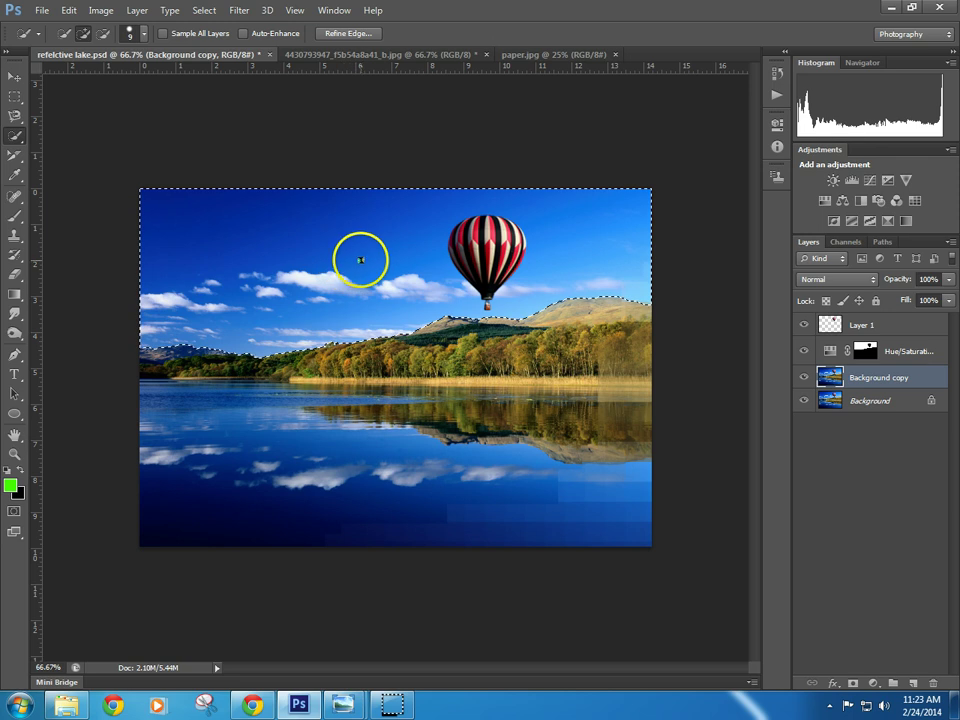
key("ctrl+j")
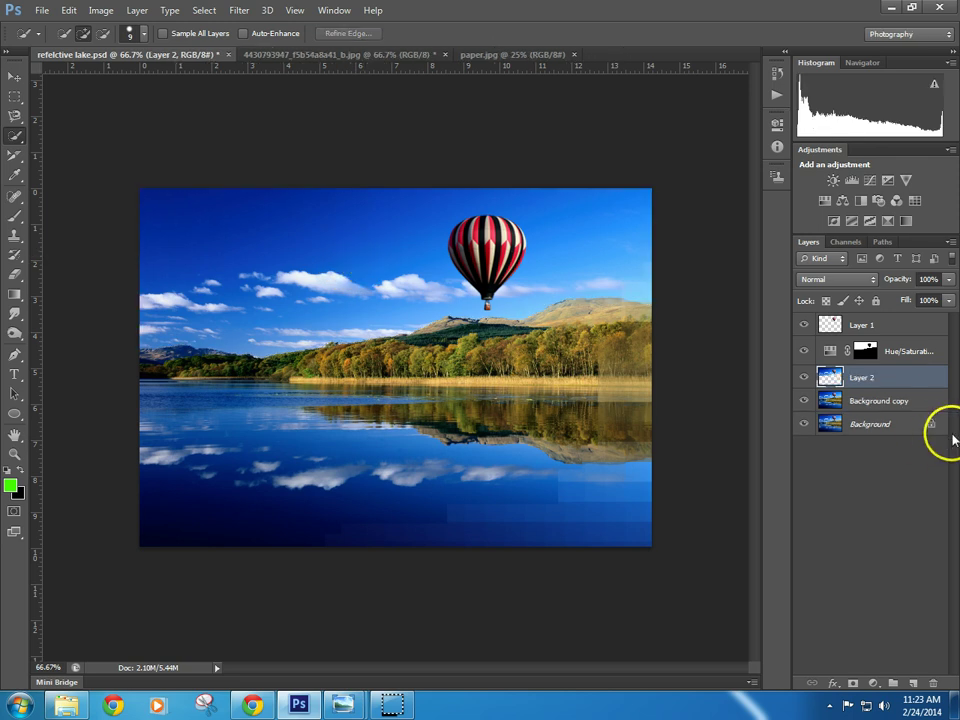
- Check the sky layer with the layers beneath it hidden, delete Background copy and show the Background layer again
left_click_drag(808, 403, 806, 437)
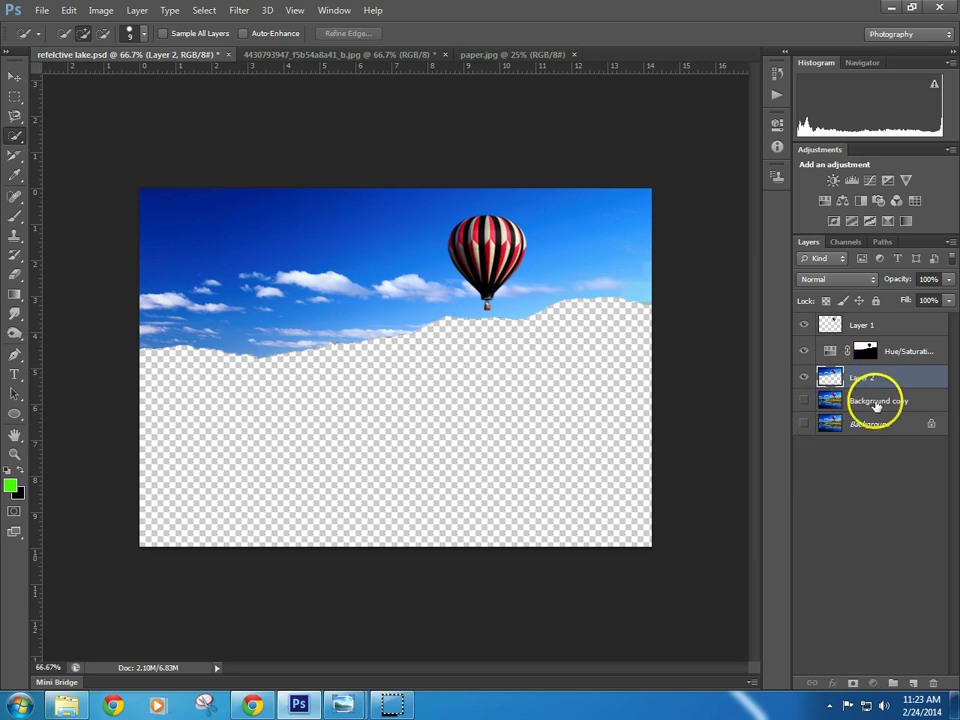
left_click_drag(876, 405, 926, 681)
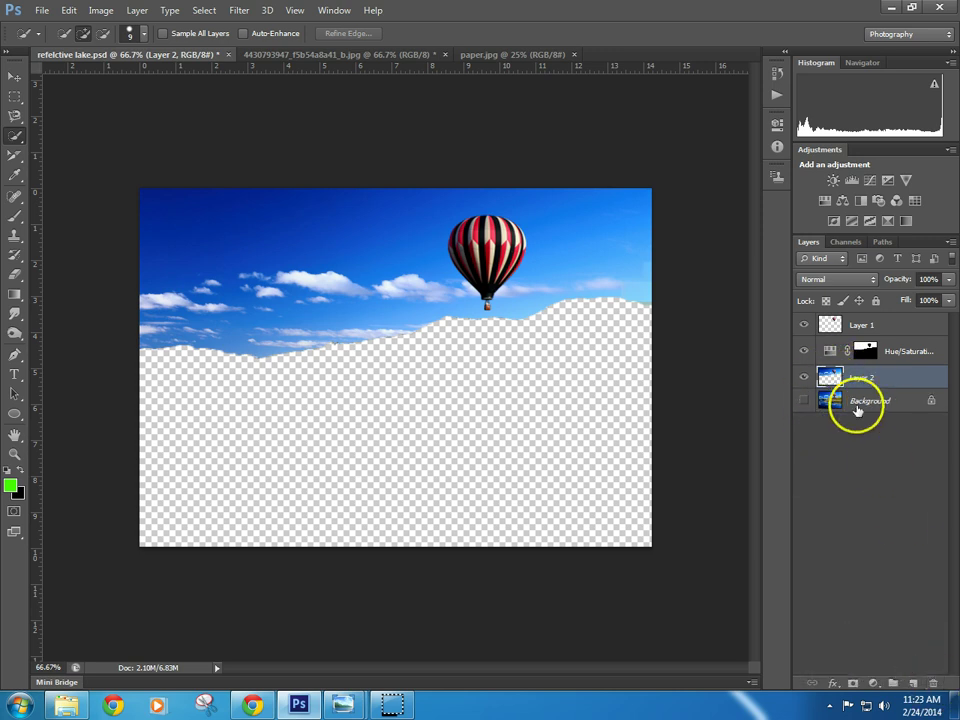
left_click(805, 400)
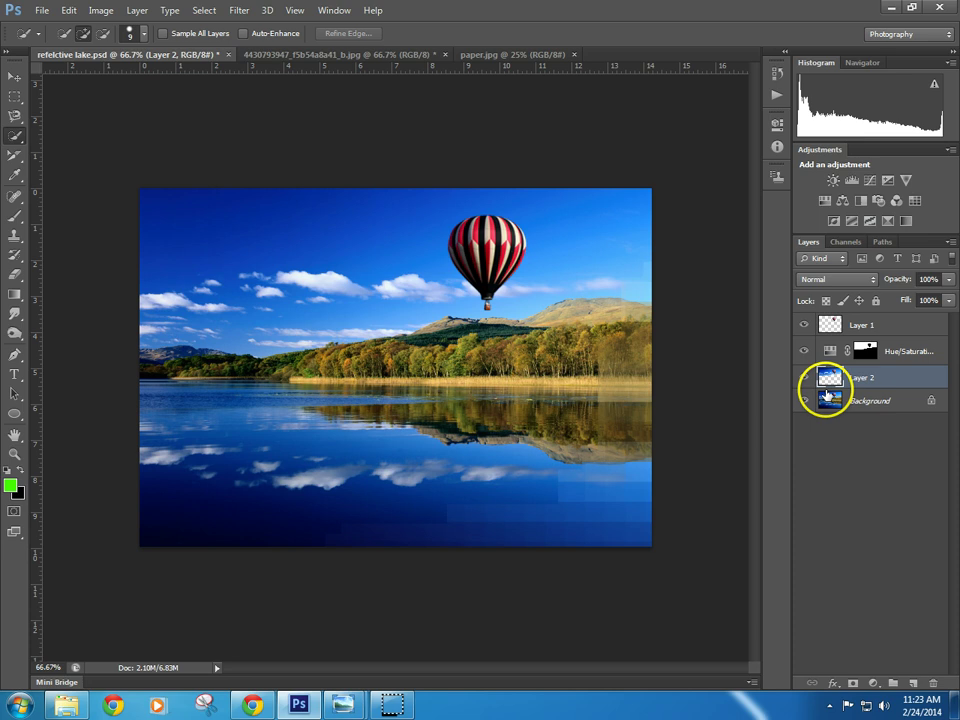
- Start the Lighting Effects filter on Layer 2 and centre its point light on the balloon
left_click(200, 12)
mouse_move(231, 12)
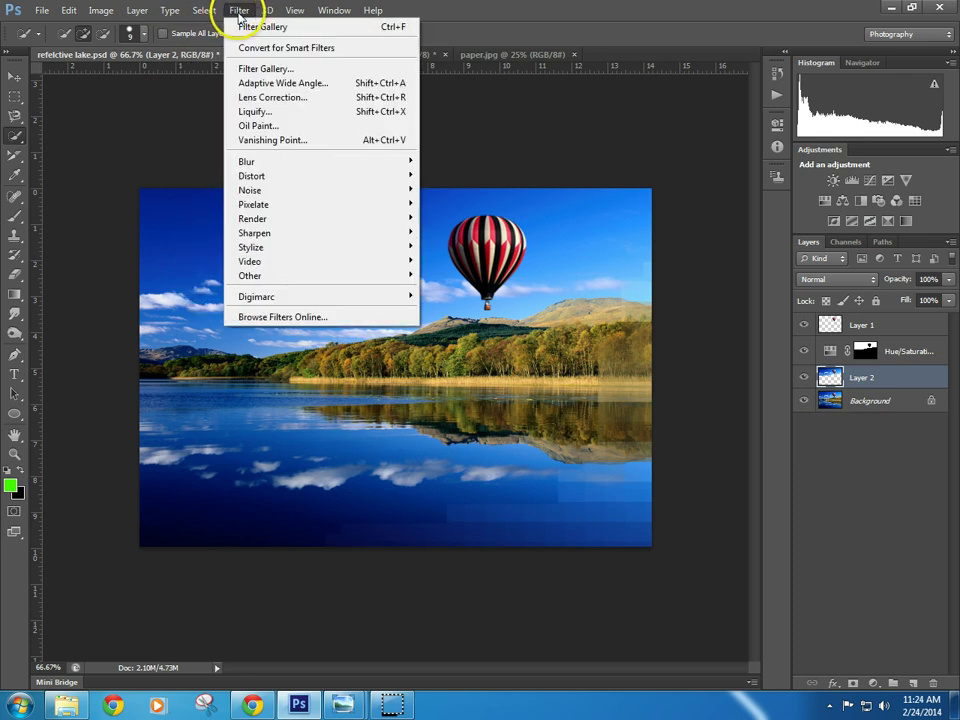
mouse_move(289, 216)
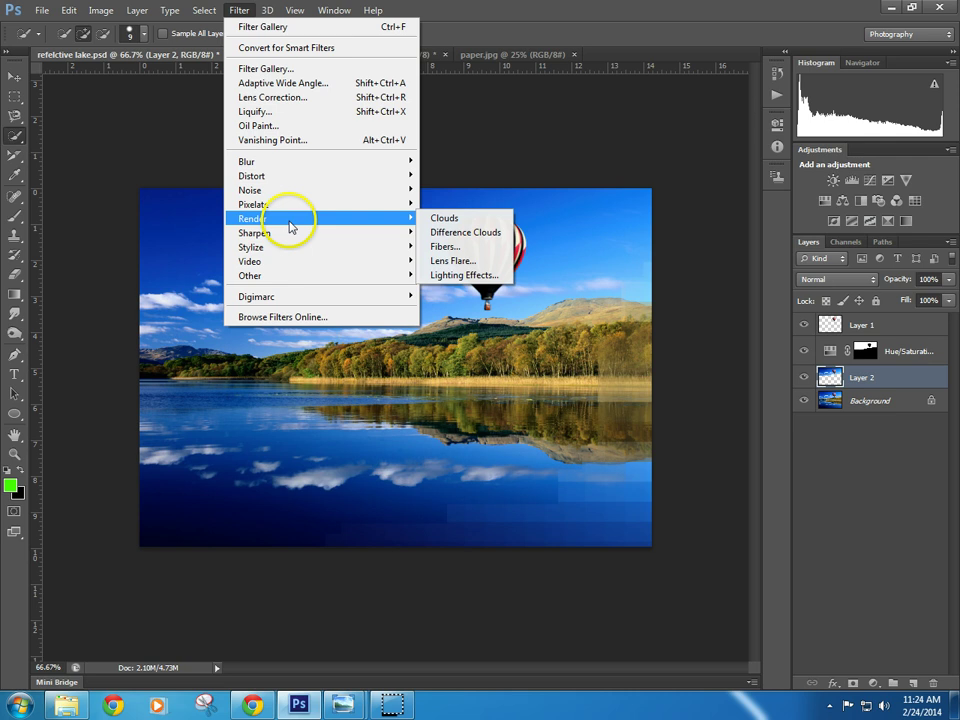
left_click(476, 275)
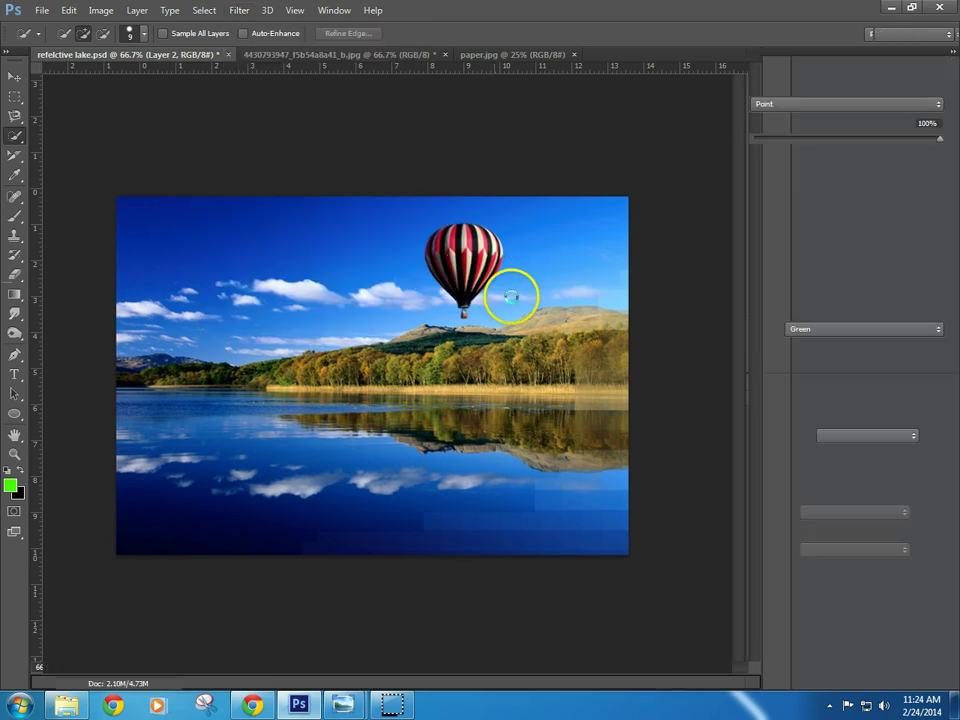
left_click_drag(285, 311, 472, 264)
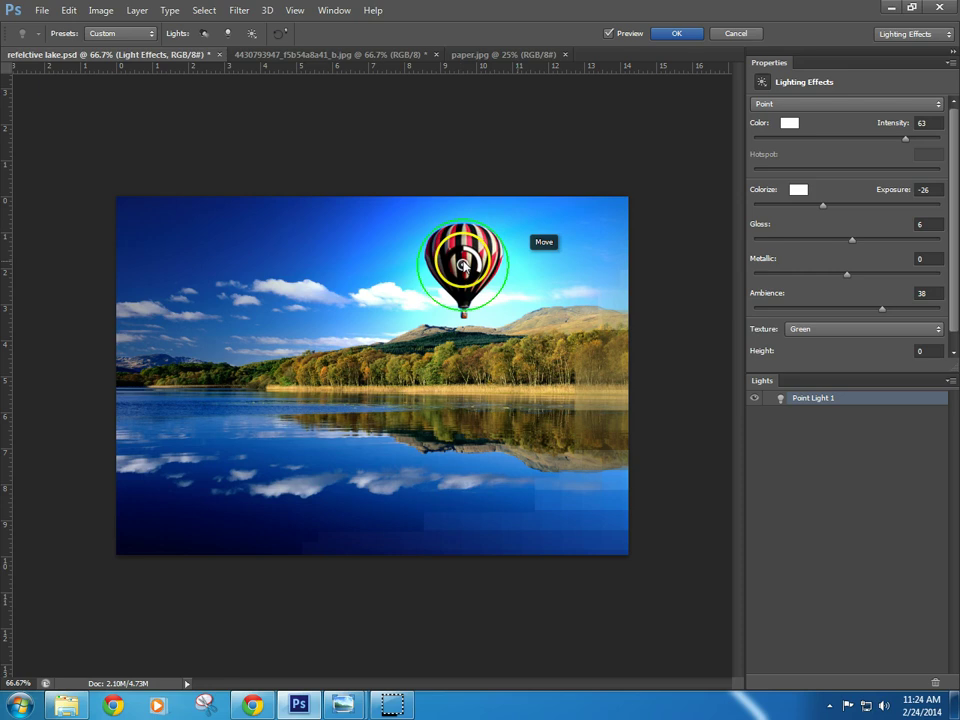
- Change the point light's color to a dark yellow
left_click(790, 122)
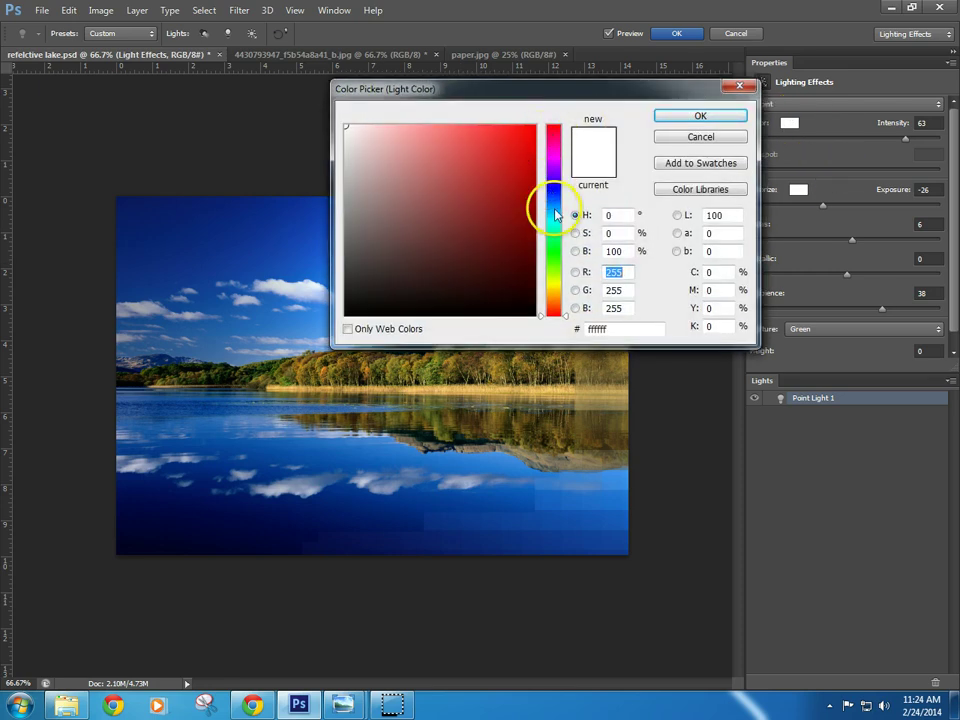
left_click(553, 287)
left_click(511, 231)
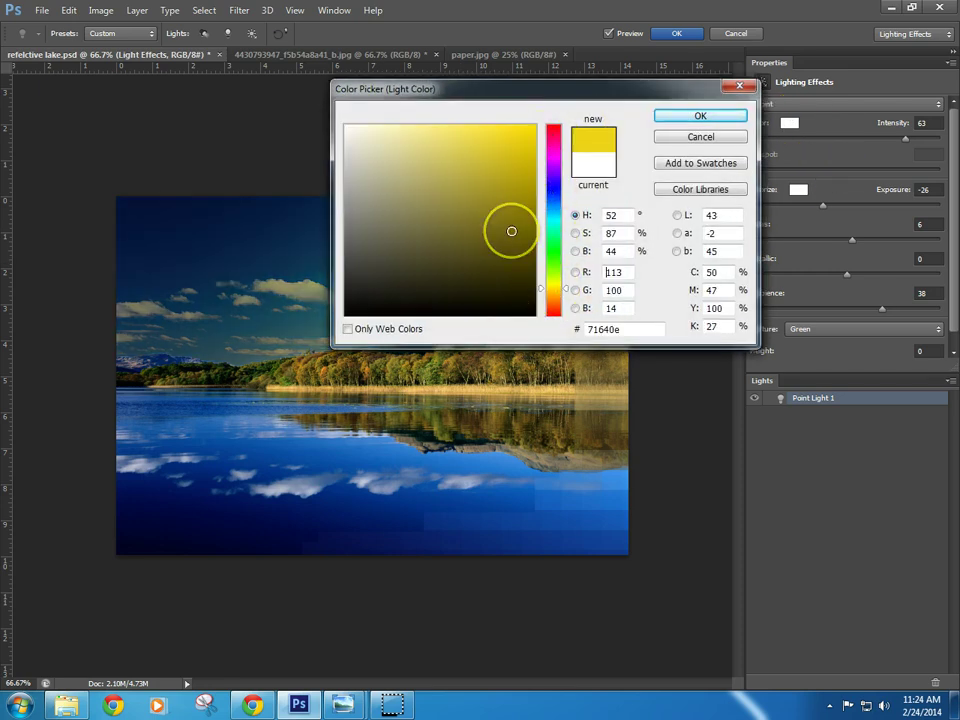
left_click(669, 113)
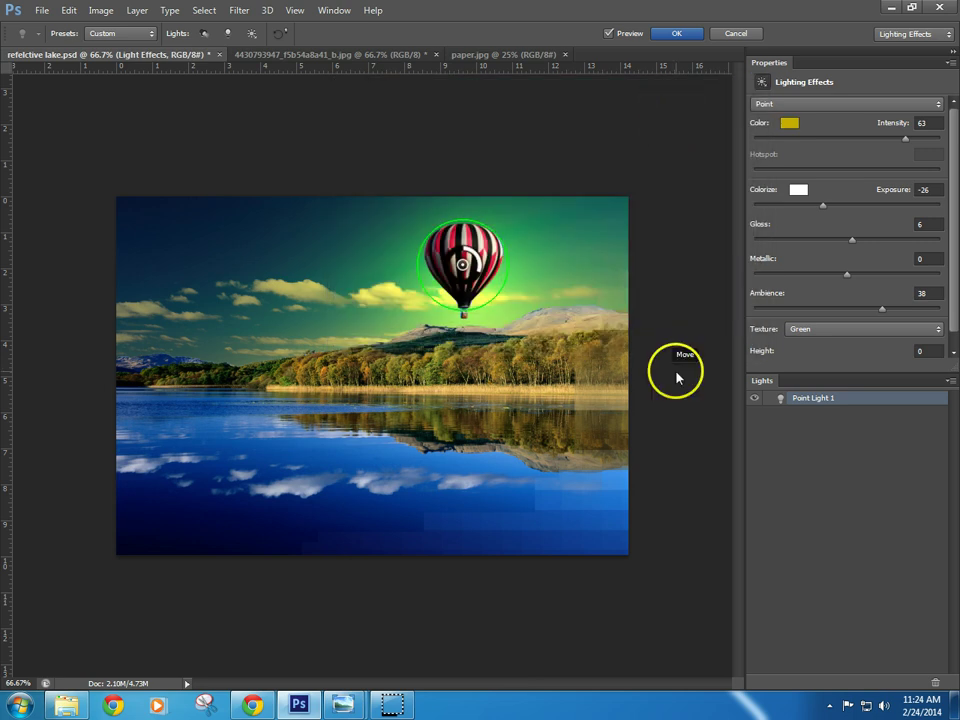
- Set the point light's intensity to 84 and its exposure to 13
left_click(908, 141)
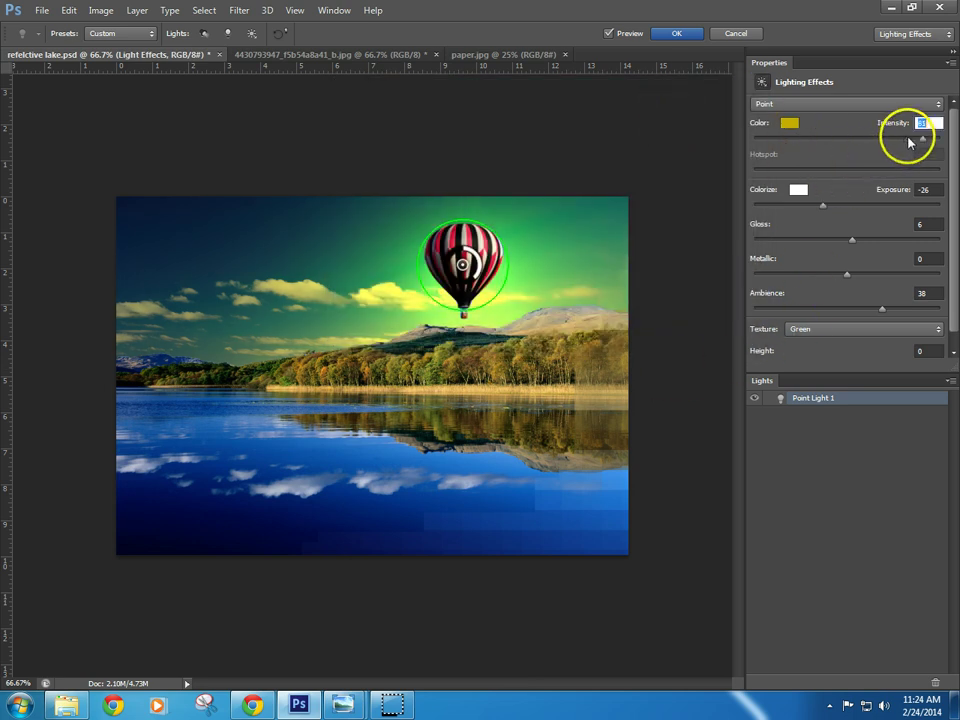
mouse_move(826, 208)
left_mouse_down()
mouse_move(911, 208)
mouse_move(858, 208)
left_mouse_up()
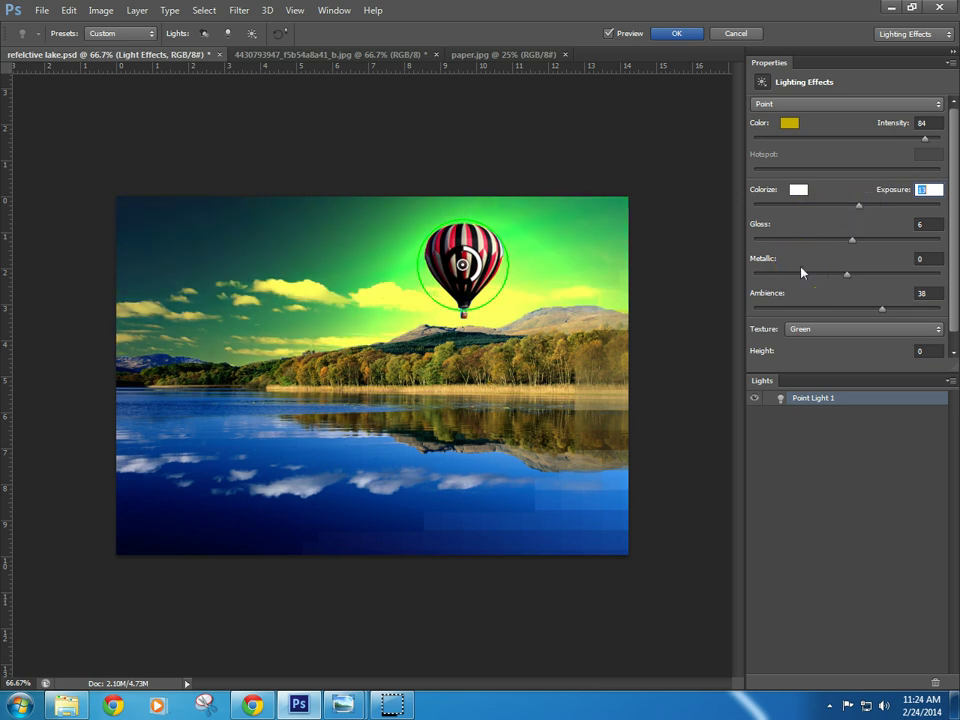
left_click(778, 176)
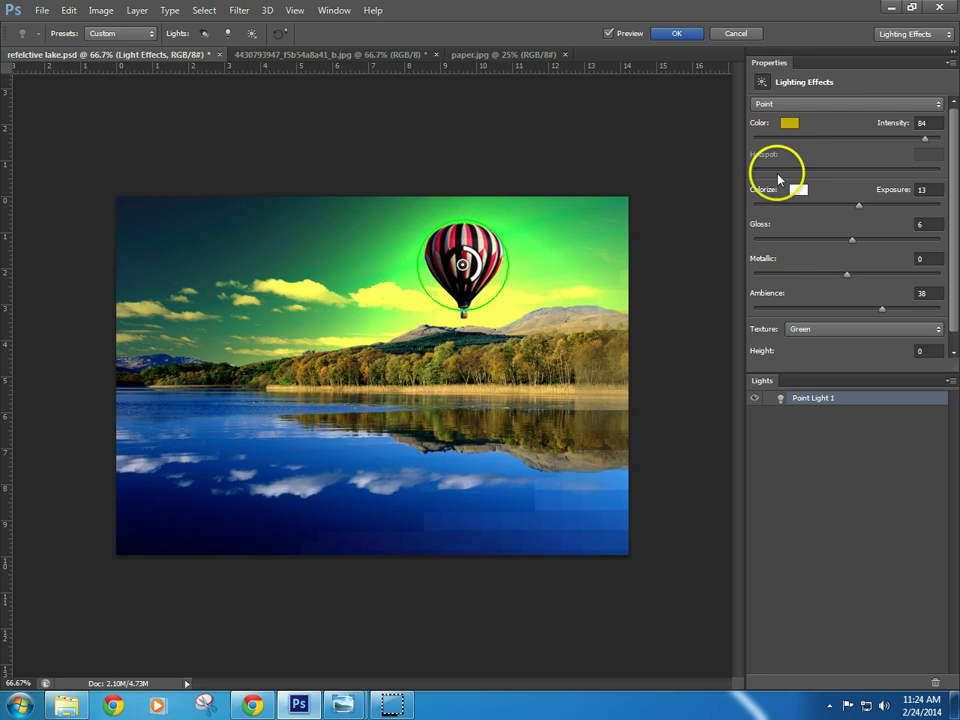
left_click(677, 40)
- Try the Spot light type, return the light to Point and apply the Lighting Effects filter
left_click(797, 103)
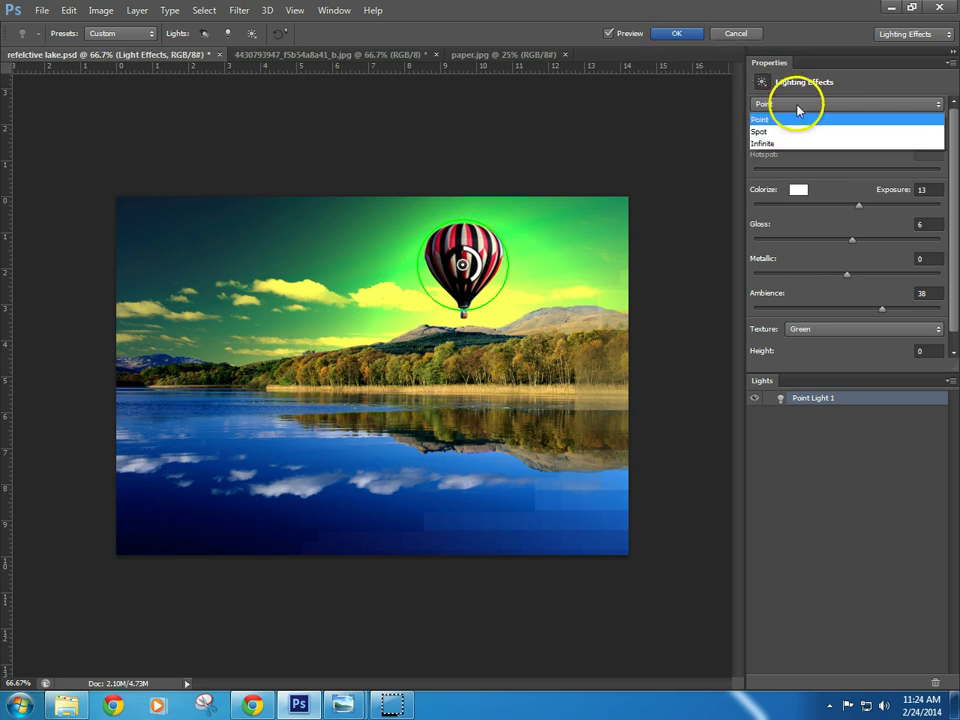
left_click(797, 131)
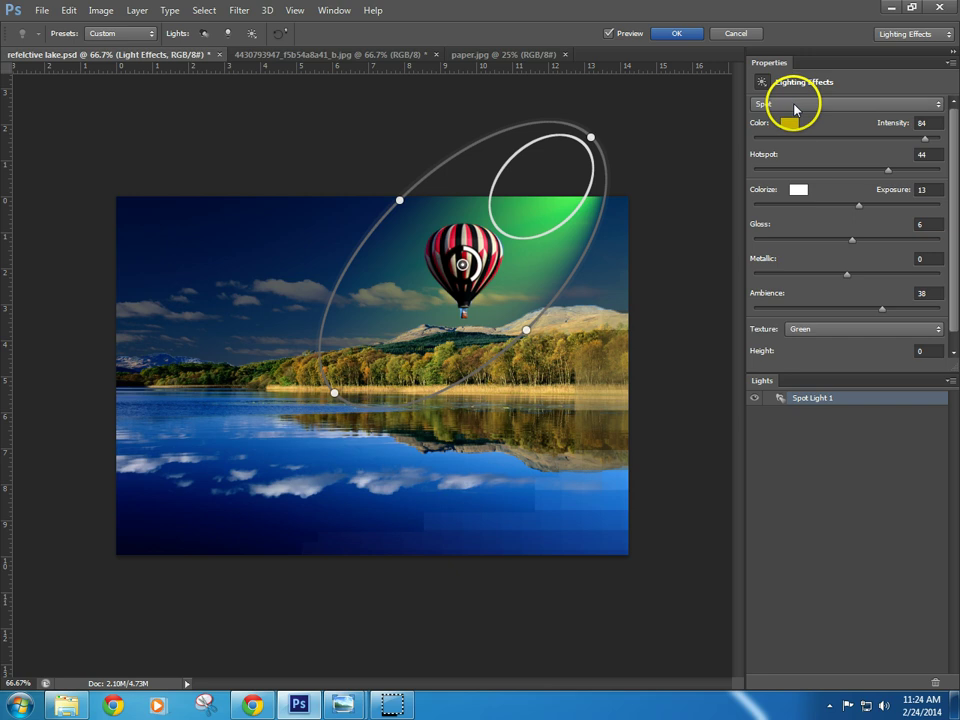
left_click(797, 105)
left_click(789, 114)
left_click(677, 33)
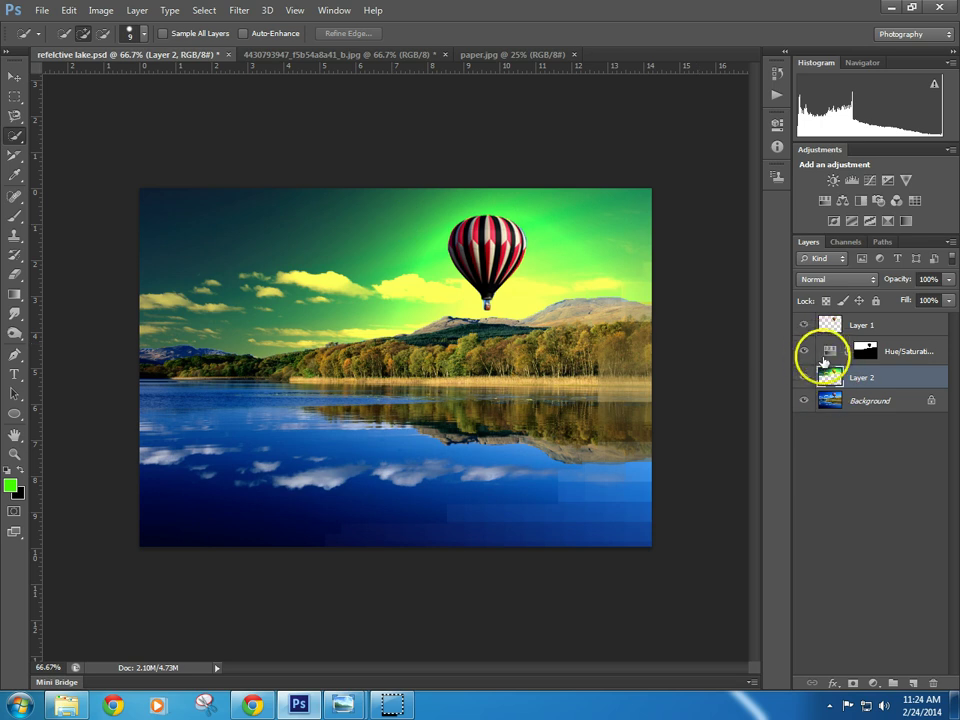
- Turn on Colorize for the sky's Hue/Saturation adjustment and set Hue to 360 and Saturation to 64
left_click(827, 355)
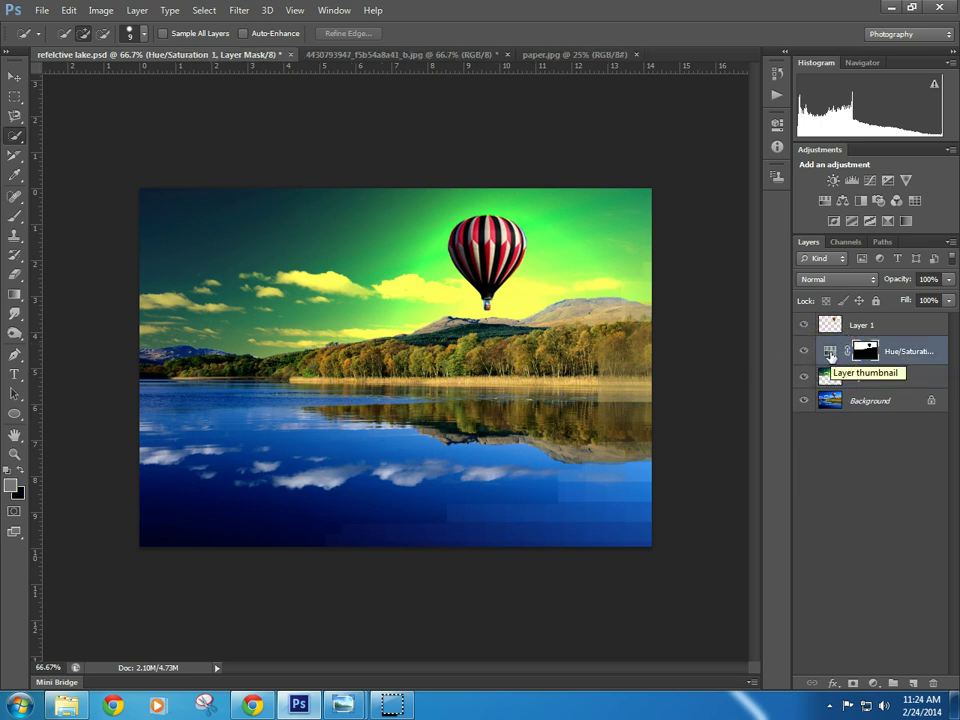
double_click(830, 355)
left_click(679, 298)
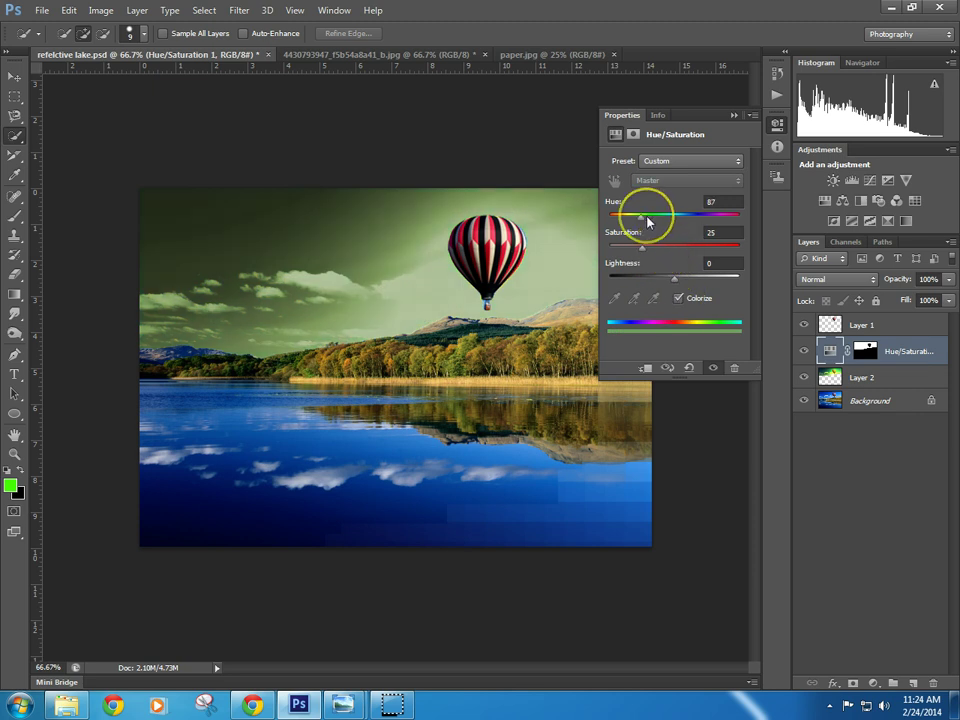
left_click_drag(647, 222, 645, 258)
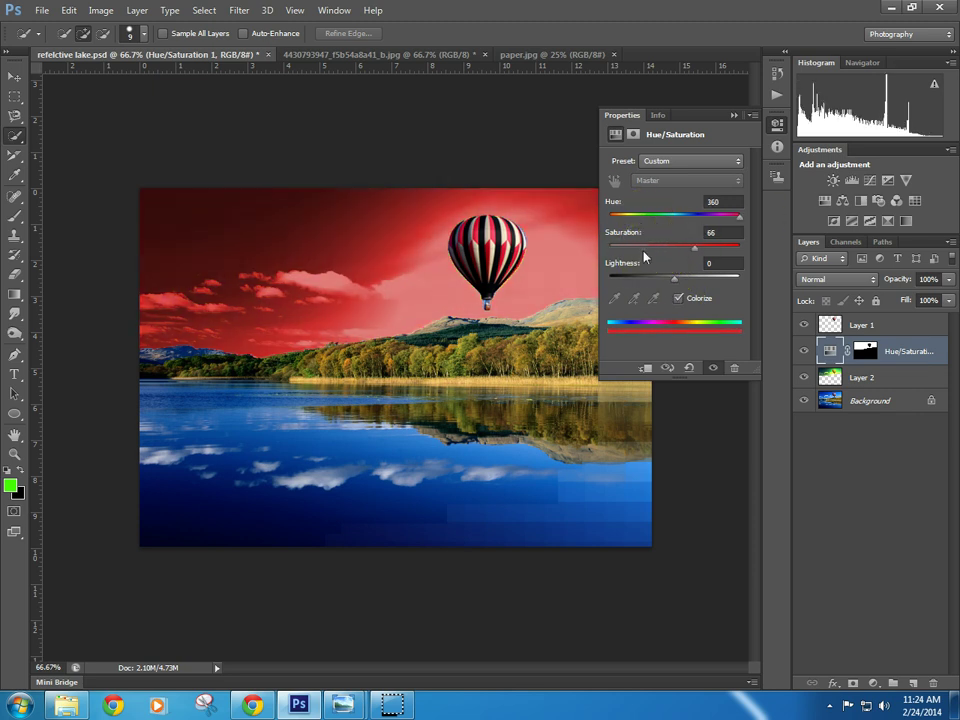
key("Up")
key("Up")
key("Up")
key("Up")
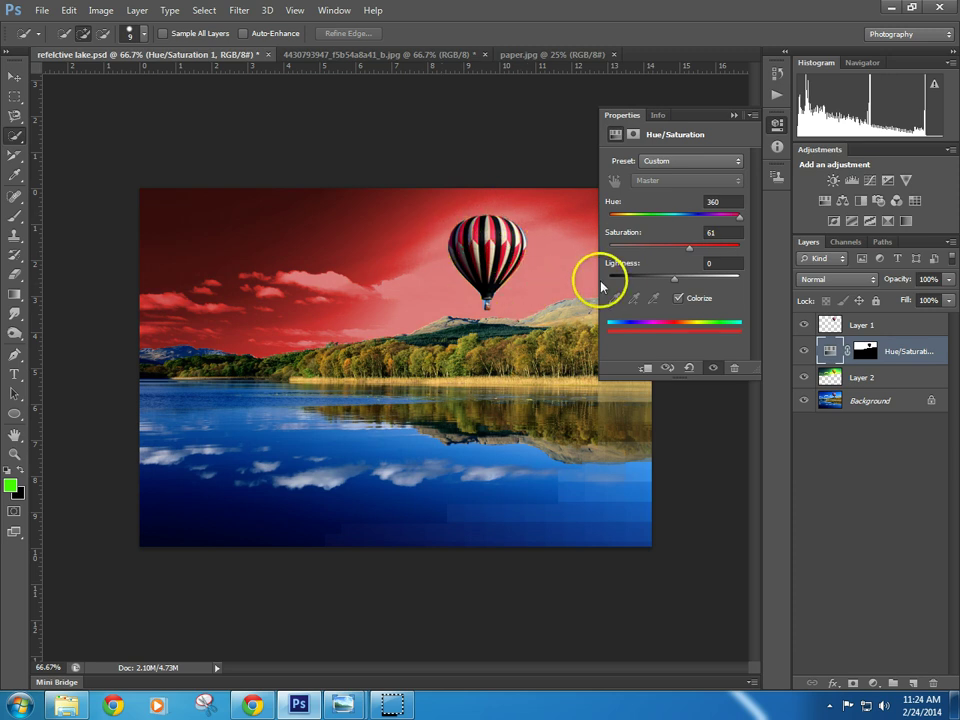
key("Down")
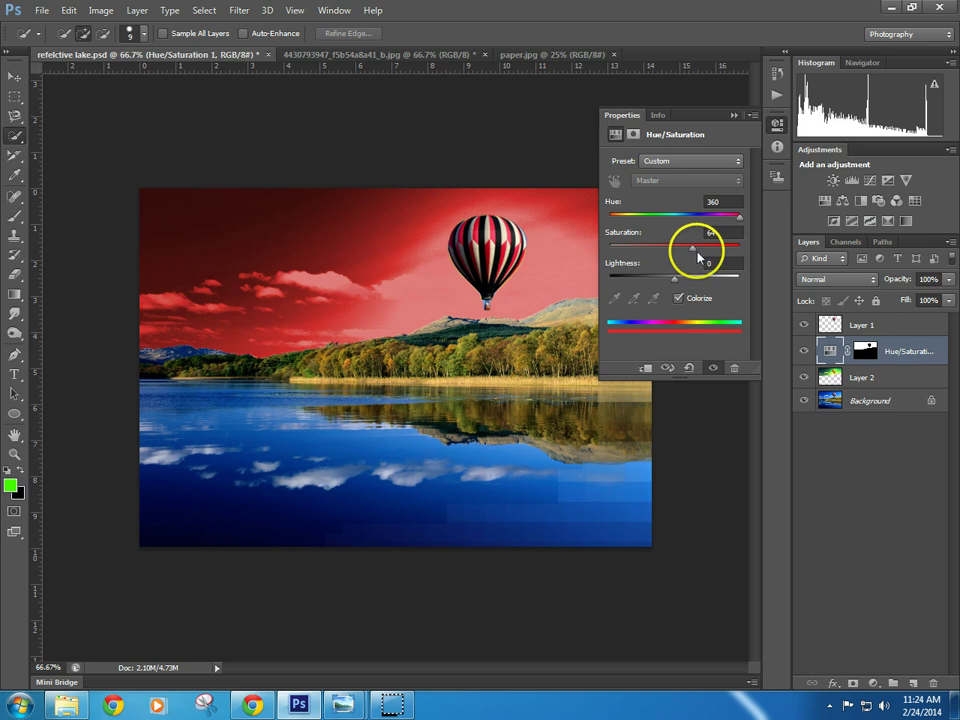
- Toggle Layer 2's visibility repeatedly to compare the red sky with and without the lighting effect, and collapse the adjustment properties
left_click(805, 379)
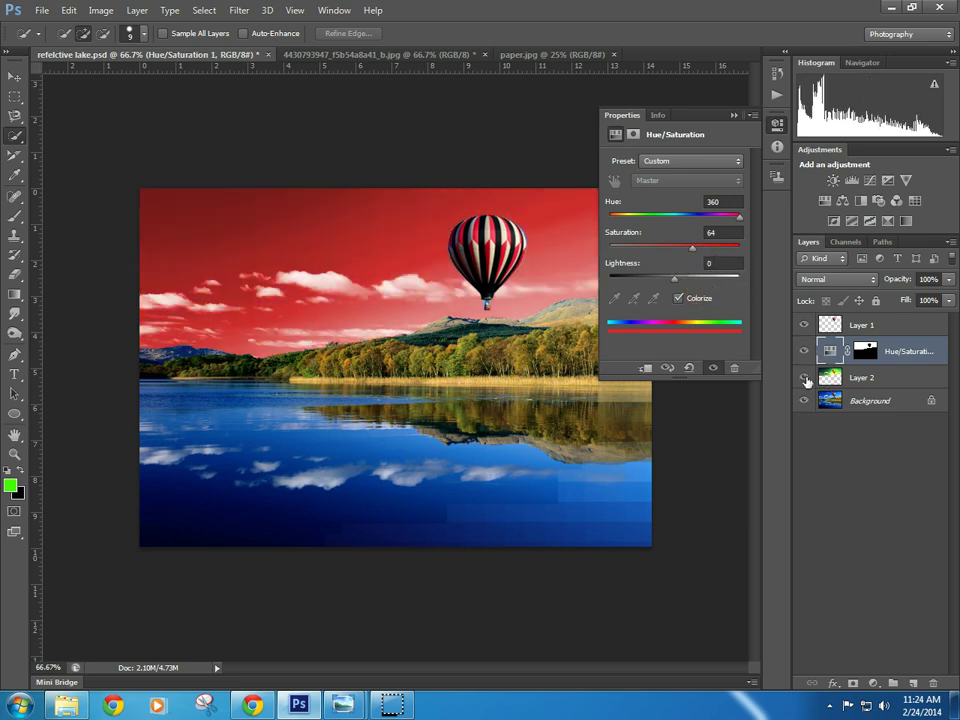
left_click(805, 379)
left_click(805, 379)
left_click(805, 379)
left_click(805, 379)
left_click(805, 379)
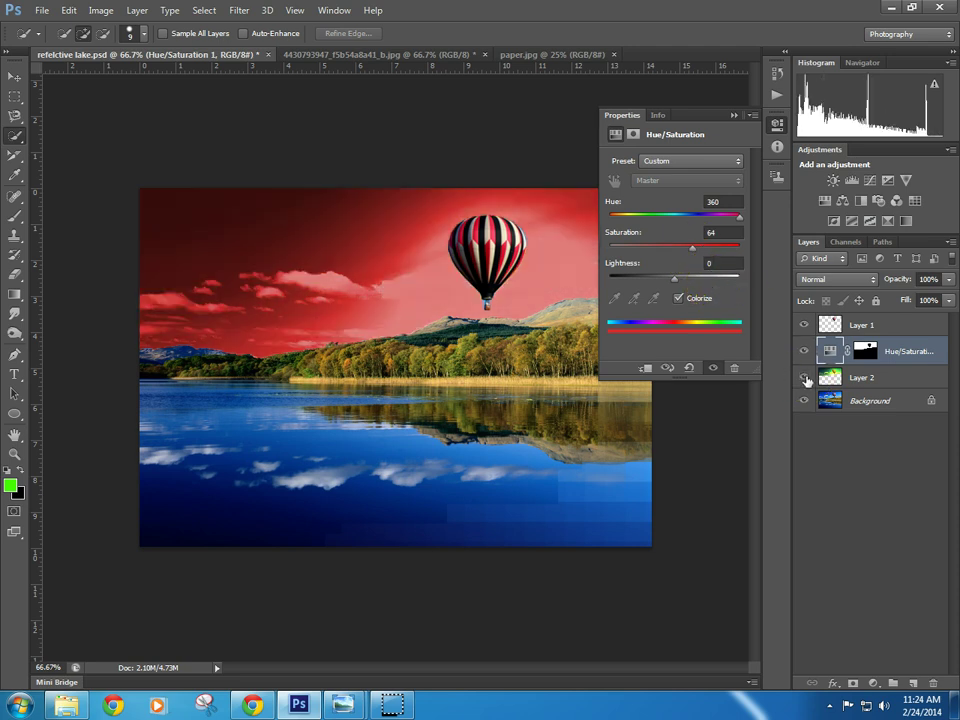
left_click(805, 379)
left_click(805, 379)
left_click(805, 379)
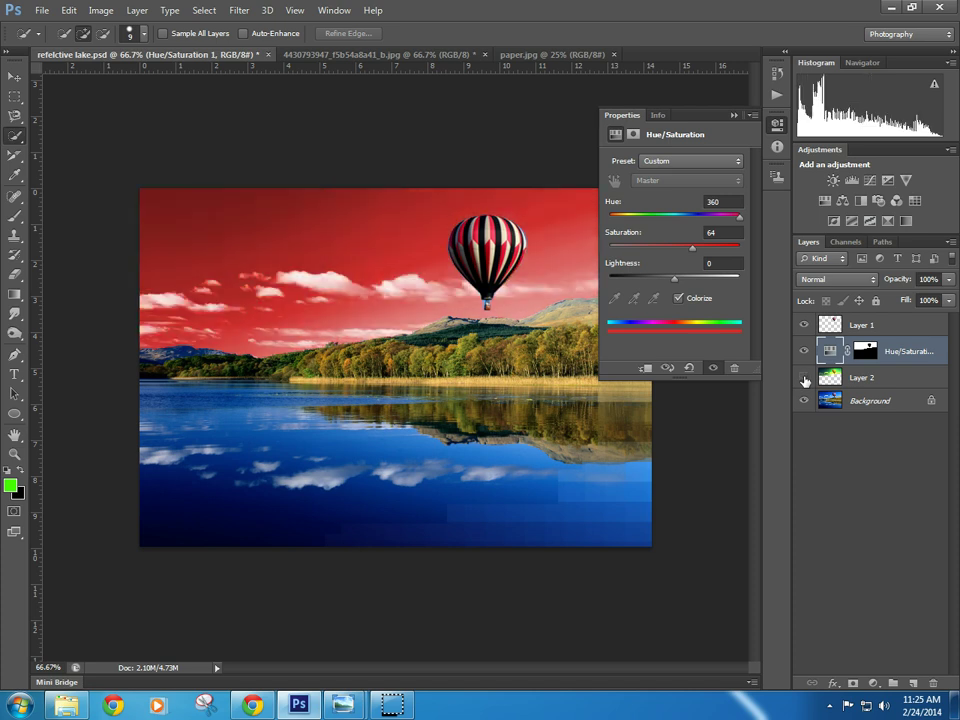
left_click(805, 379)
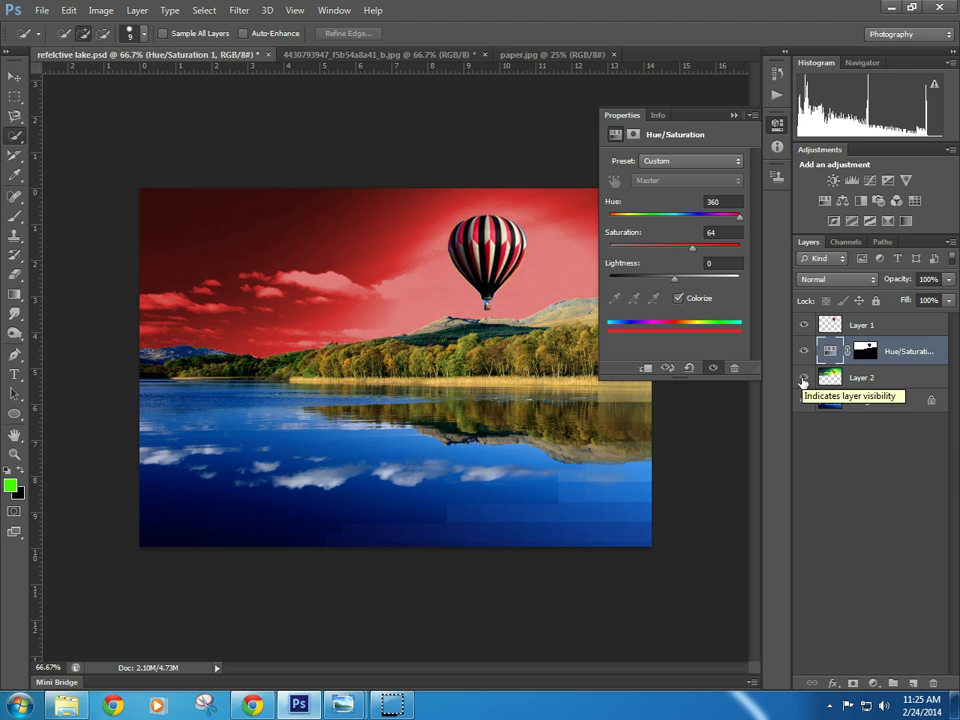
left_click(803, 379)
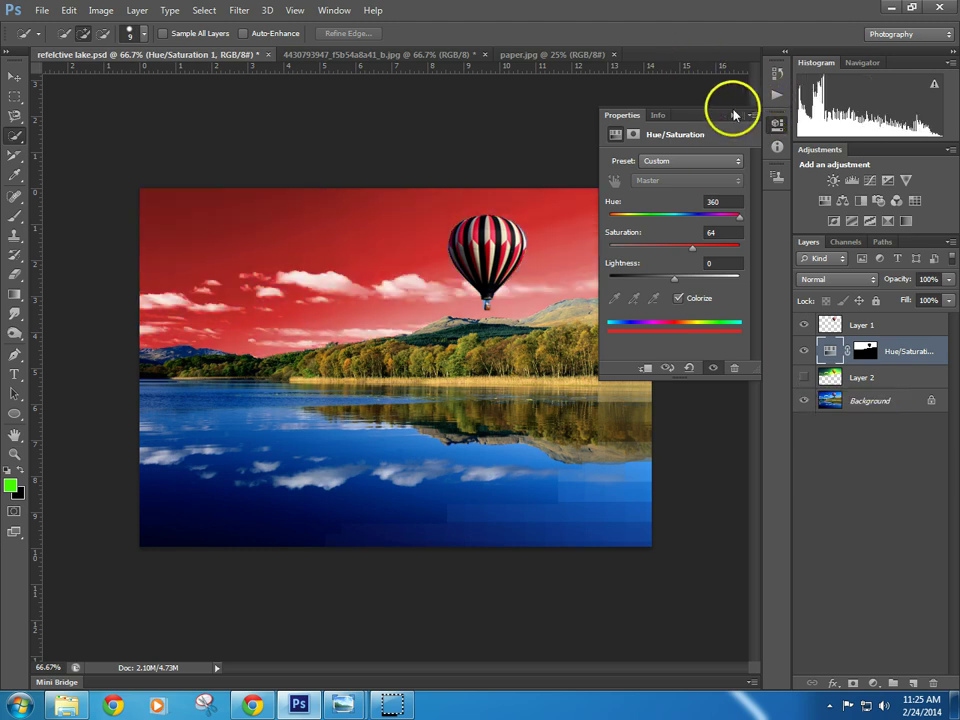
left_click(734, 115)
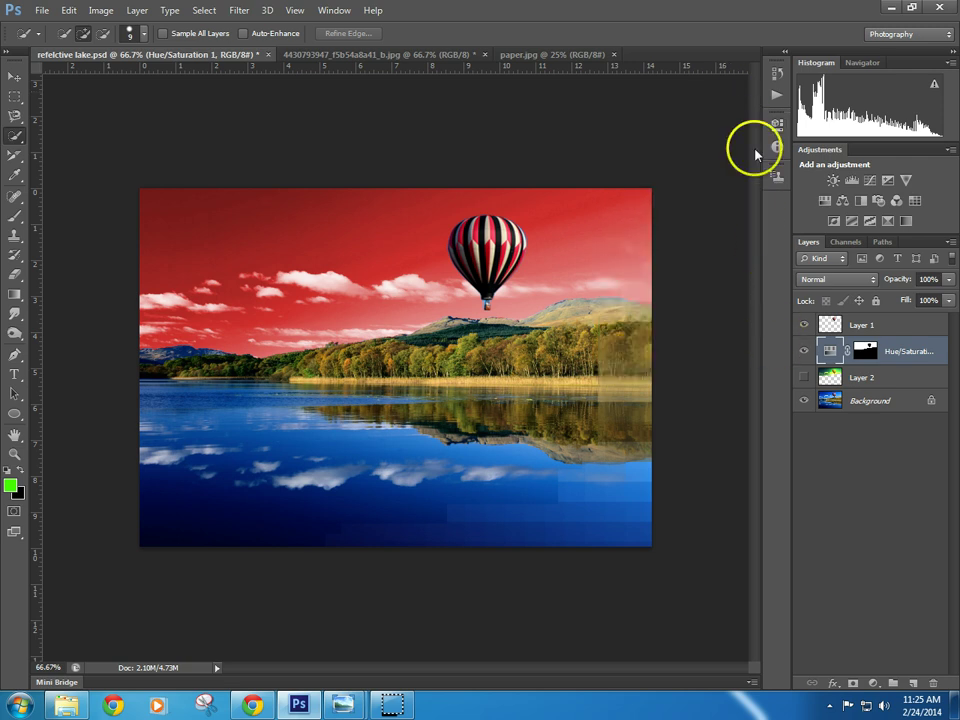
left_click(803, 378)
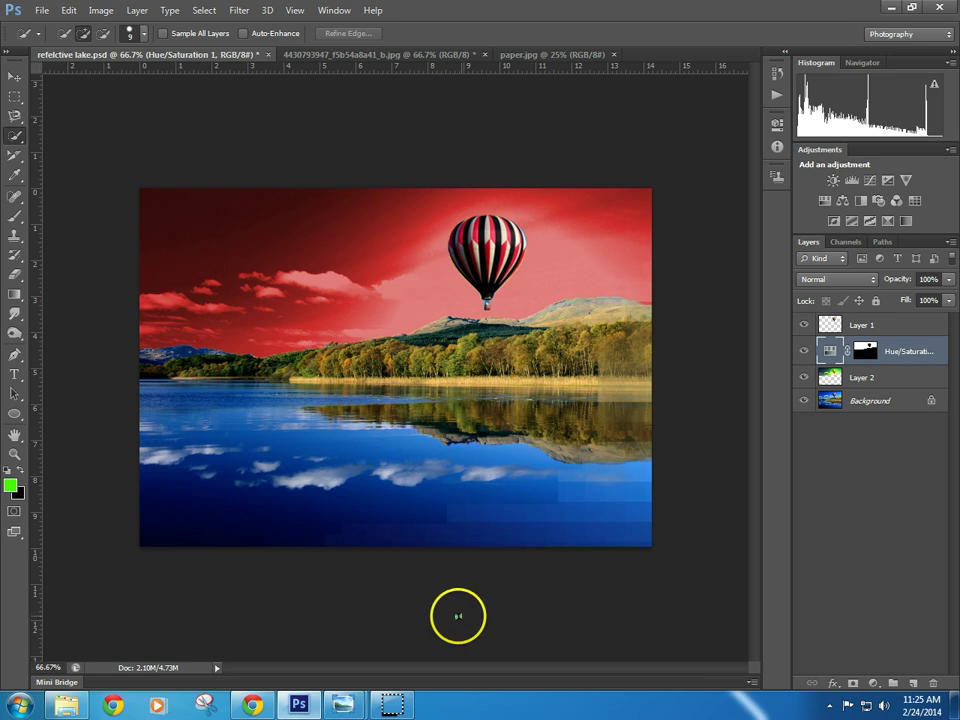
- In the hillside photo, copy the full-width upper part, down to just below the wooden fence, onto a new layer
left_click(389, 57)
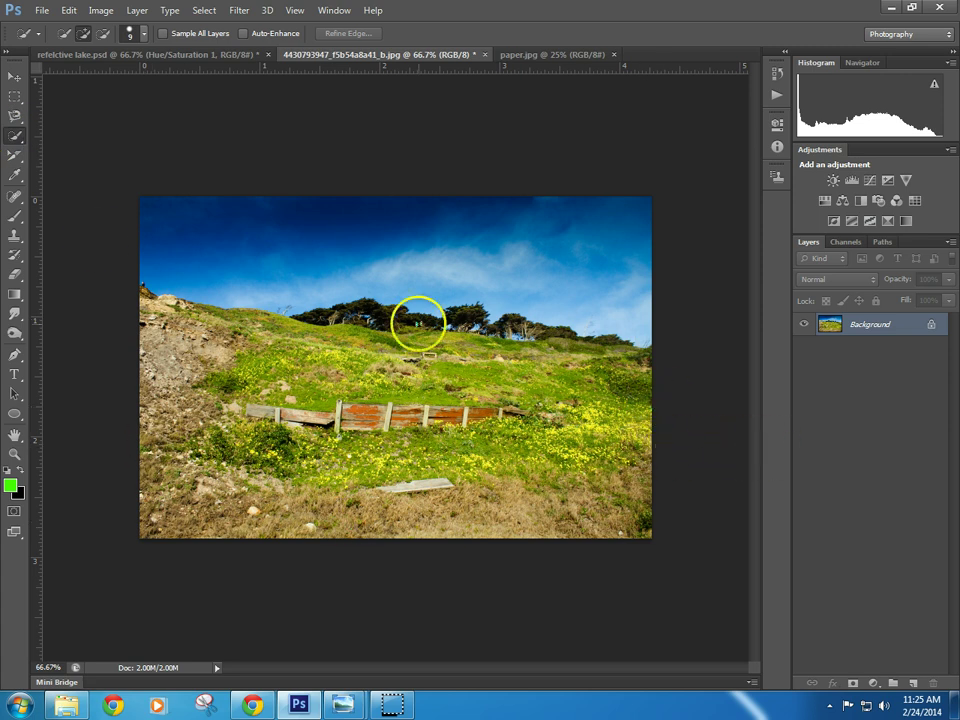
left_click(14, 96)
left_click_drag(124, 193, 677, 494)
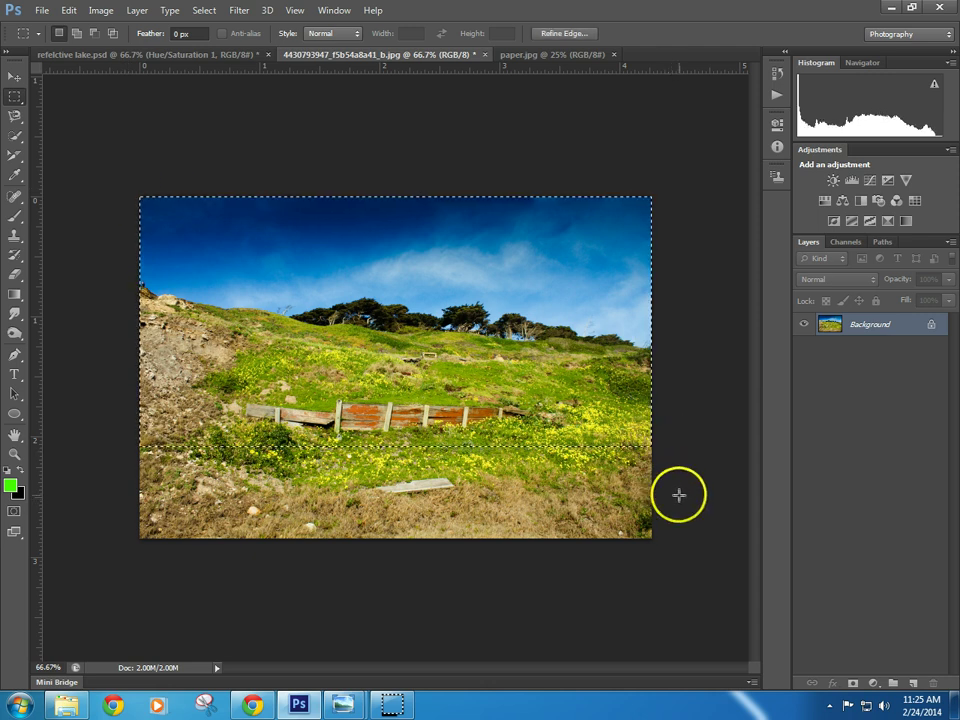
key("ctrl+j")
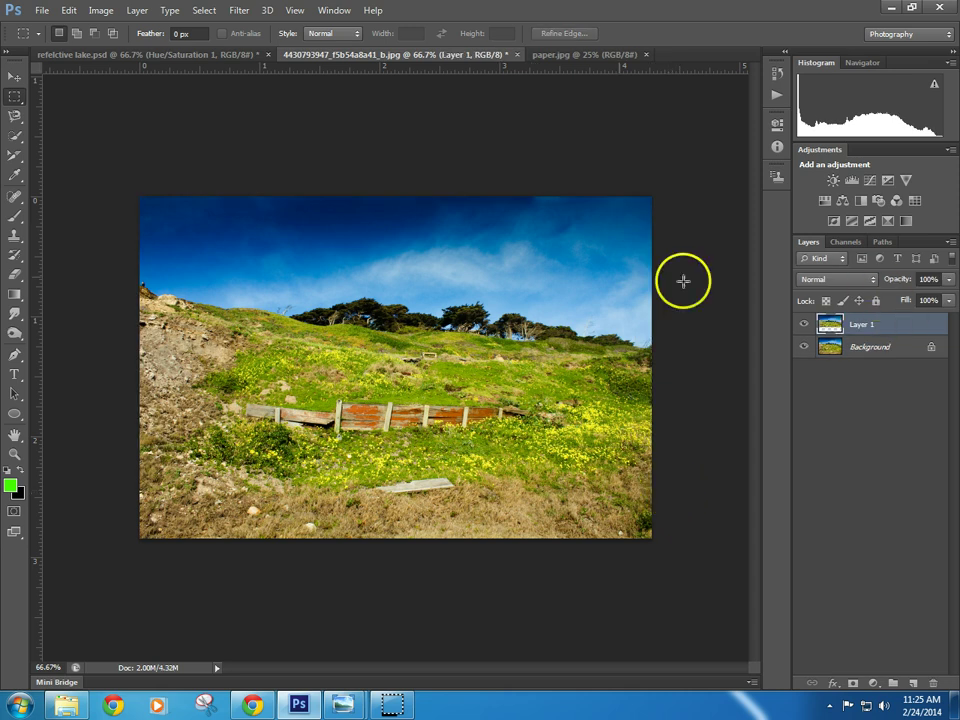
left_click(14, 77)
left_click(804, 347)
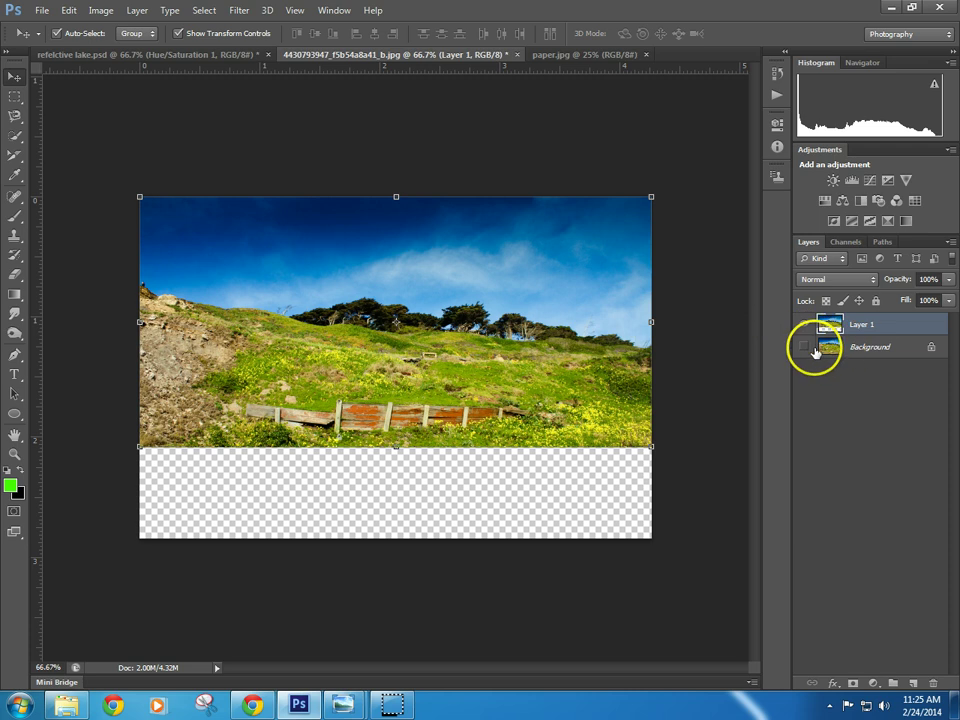
left_click(805, 347)
- Flip the copied layer downward over its lower edge to a height of -95.81% as a reflection, and apply the transformation
left_click_drag(395, 195, 403, 673)
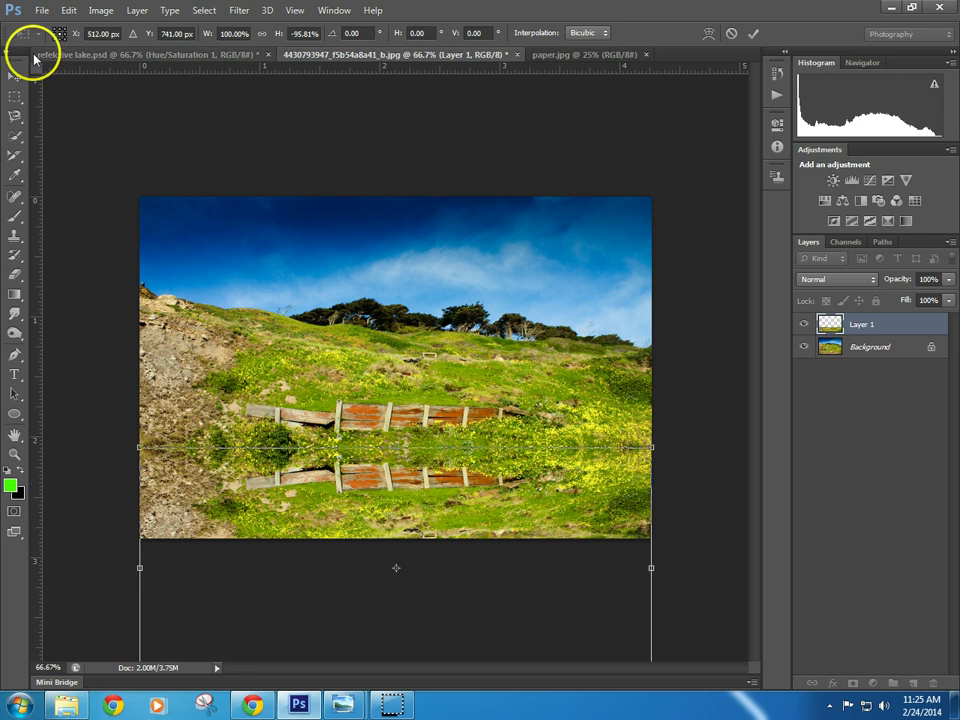
left_click(15, 96)
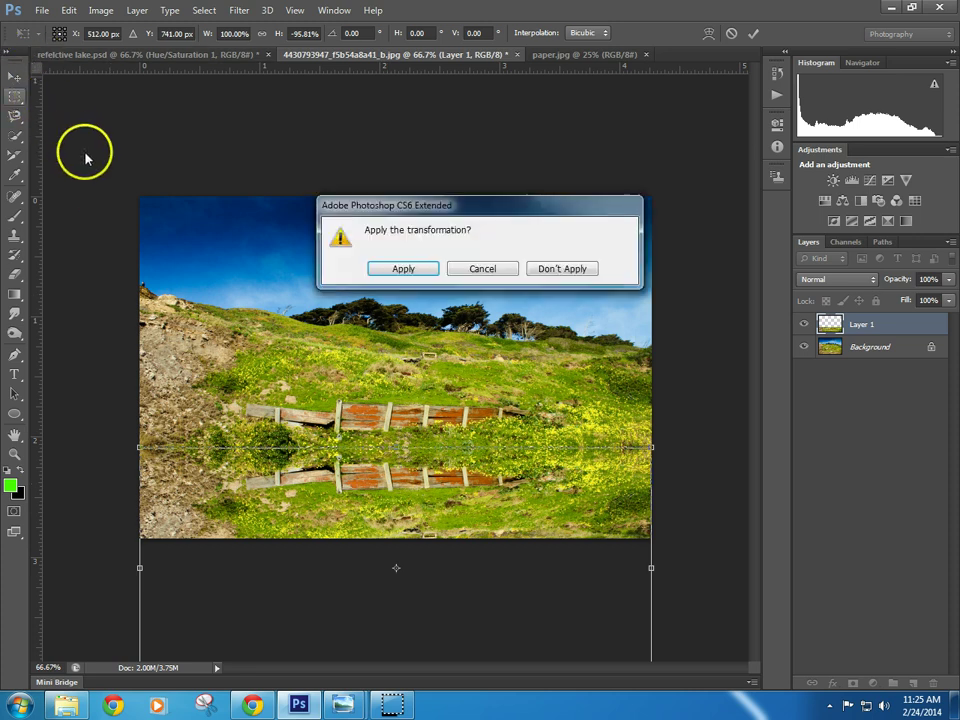
left_click(403, 268)
left_click(15, 77)
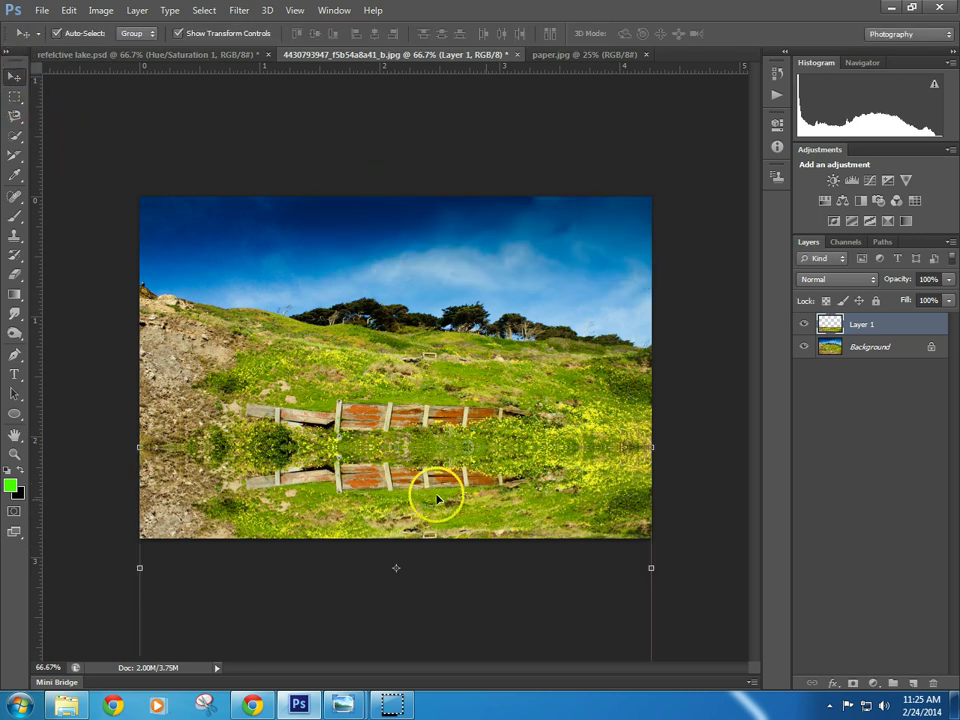
left_click(803, 347)
left_click(803, 347)
- Extend the canvas to a height of 5 inches with the anchor at top centre, and check the whole reflection layer
left_click(101, 10)
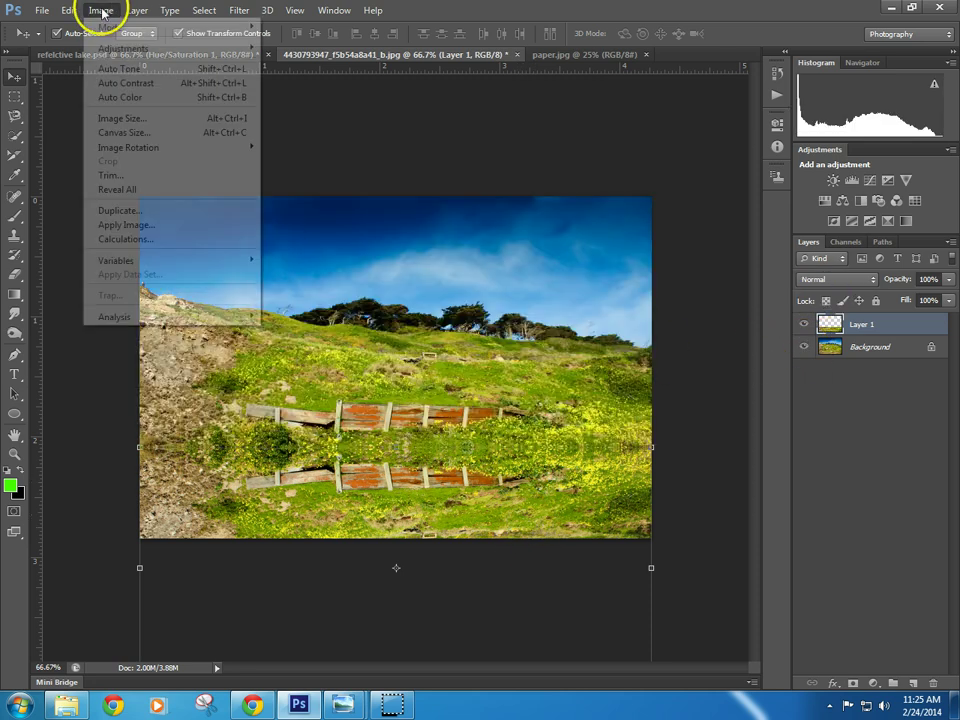
left_click(140, 133)
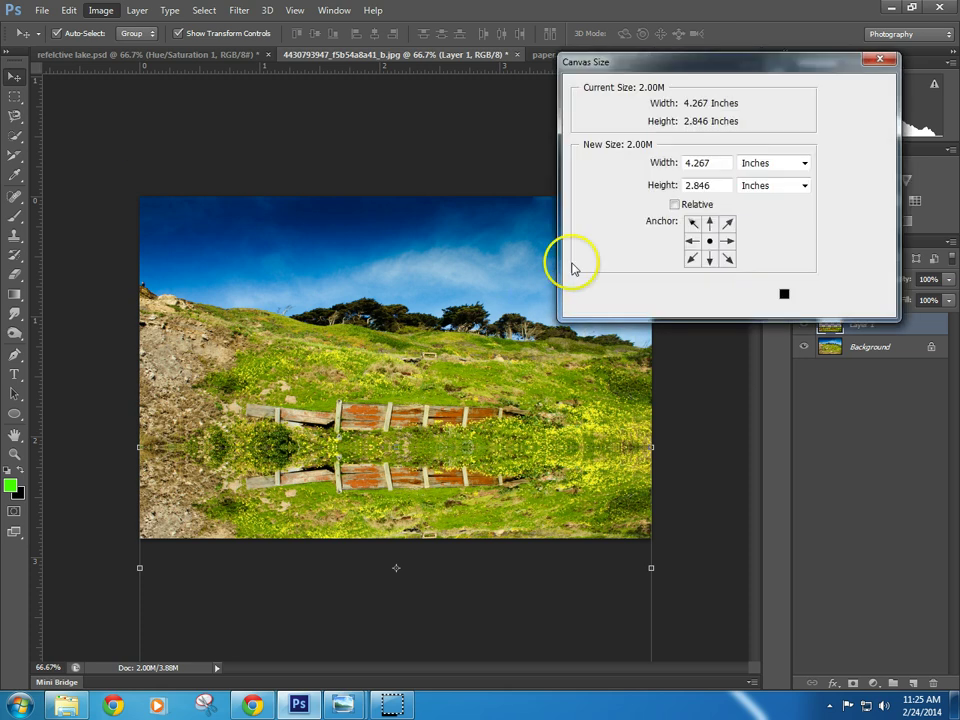
double_click(681, 185)
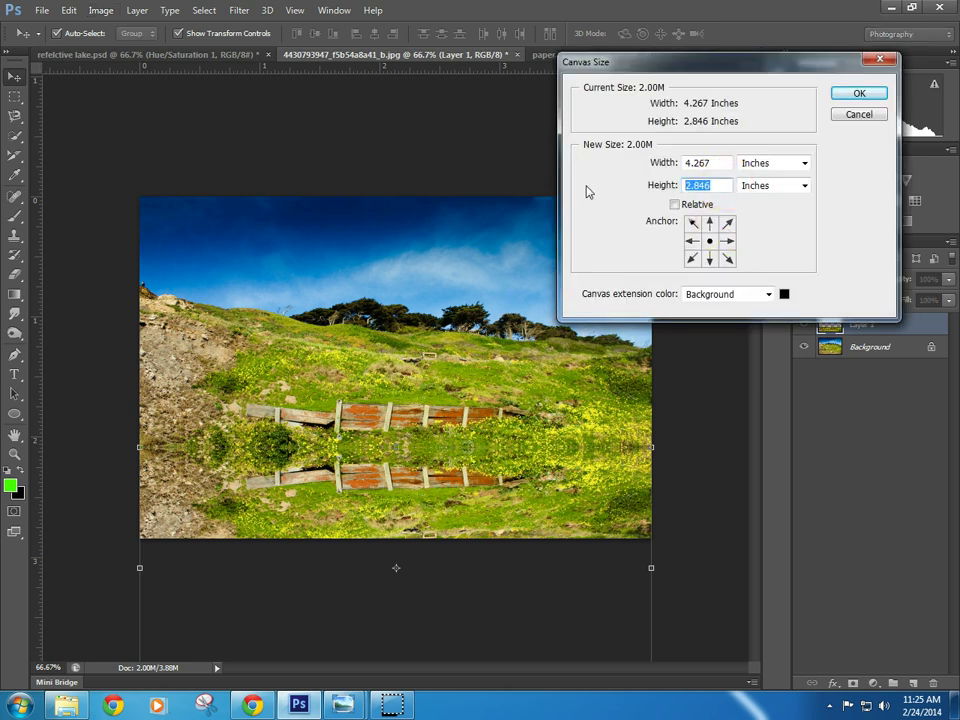
type("5")
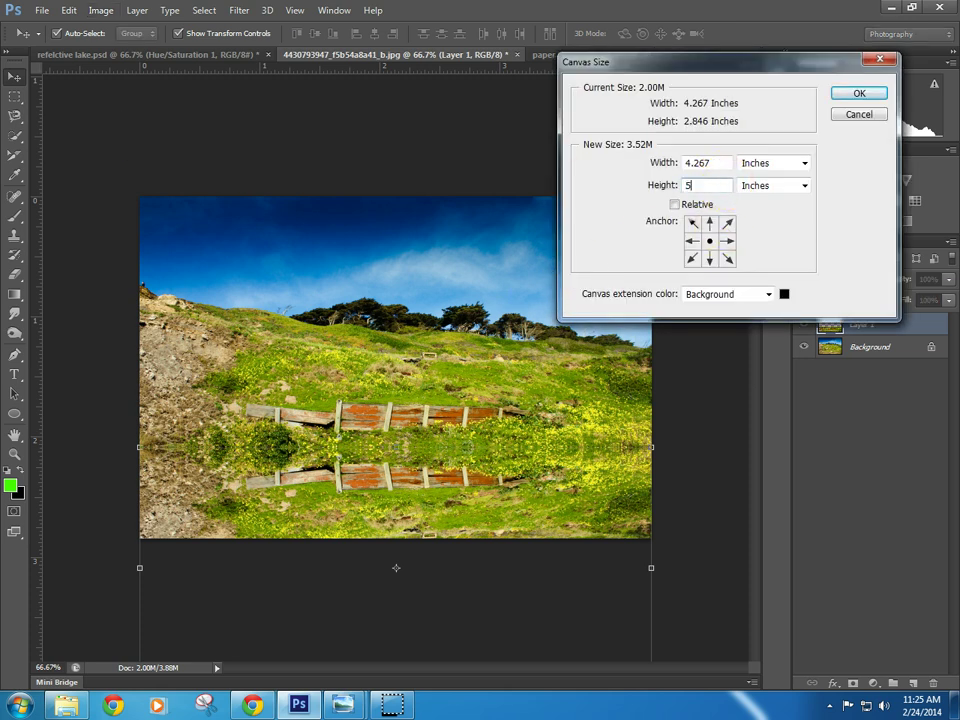
left_click(709, 224)
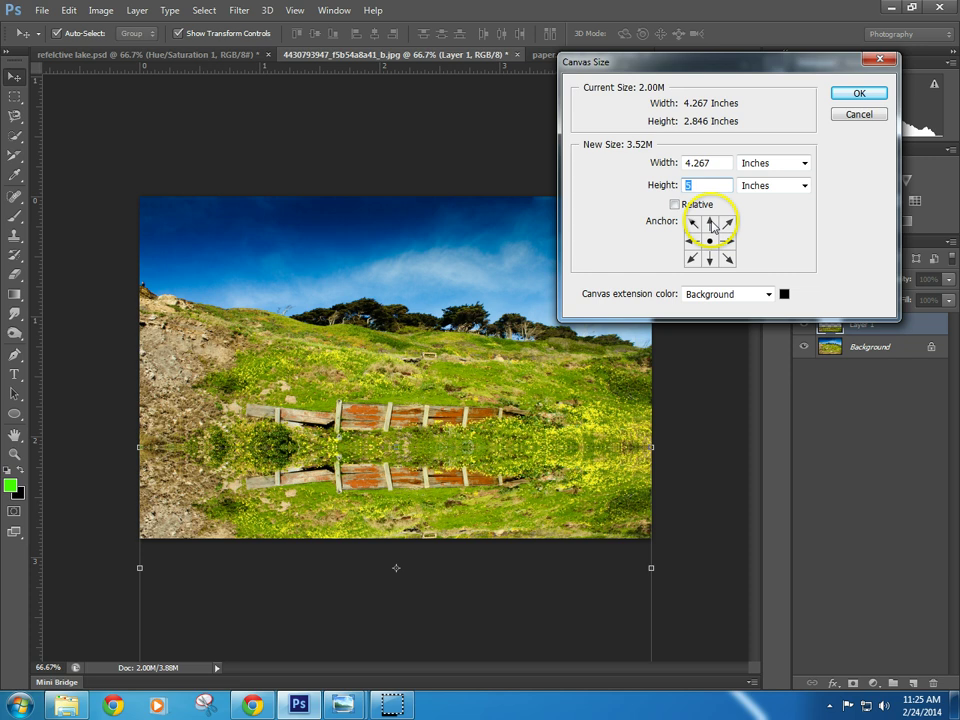
left_click(875, 98)
scroll(690, 255, "up", 2)
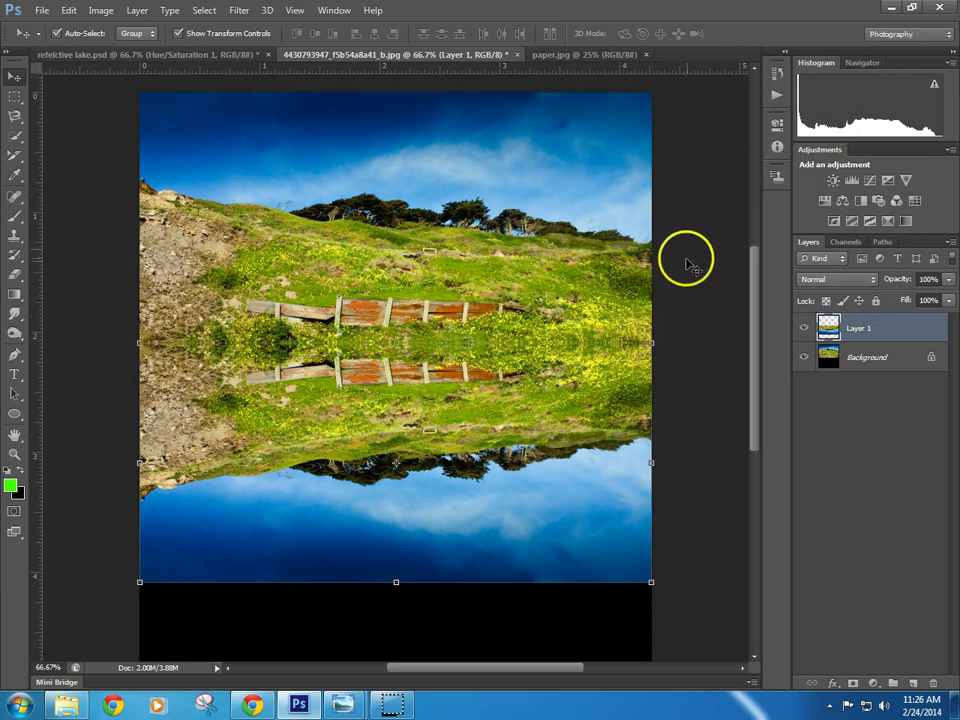
scroll(680, 293, "up", 1)
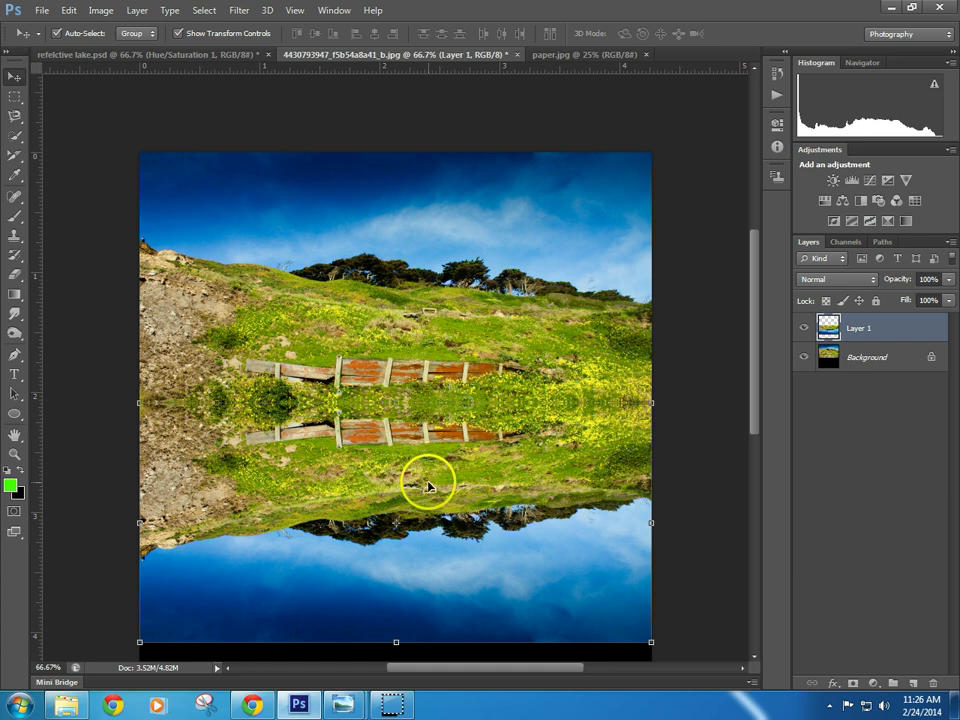
left_click(804, 359)
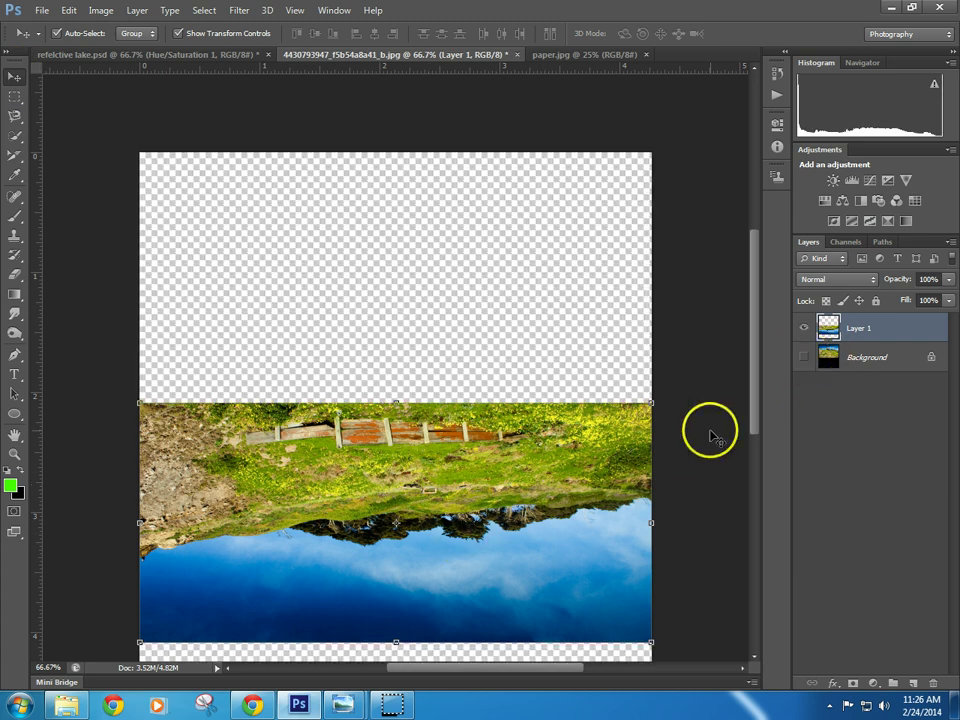
left_click(804, 357)
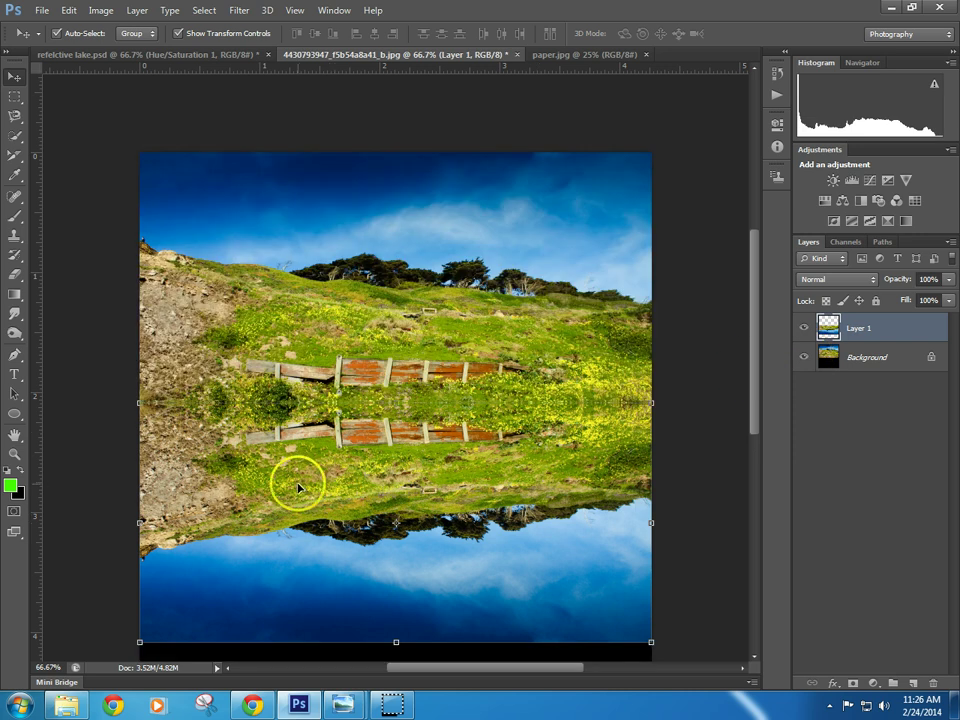
- Apply the Ocean Ripple distortion to the reflection layer with Ripple Size 15 and Ripple Magnitude 7
left_click(241, 11)
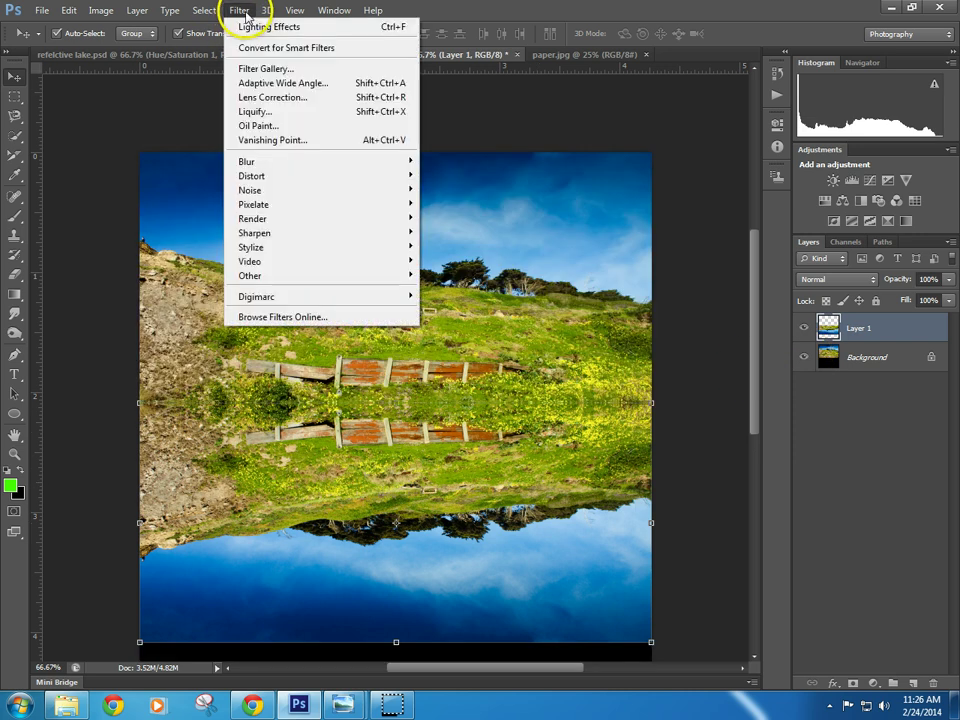
left_click(258, 68)
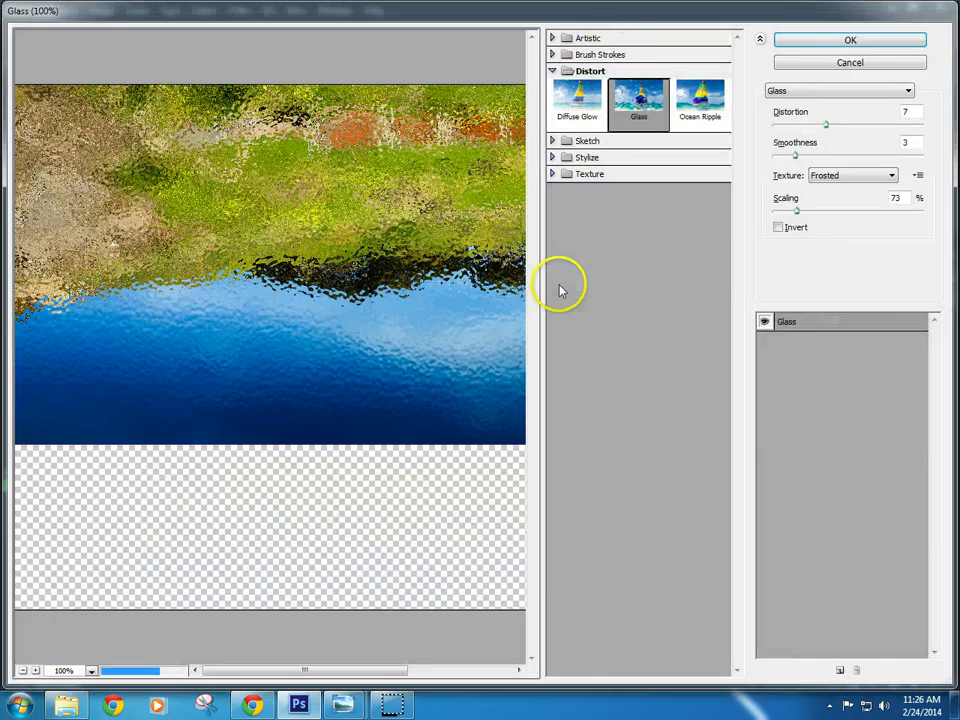
left_click(554, 72)
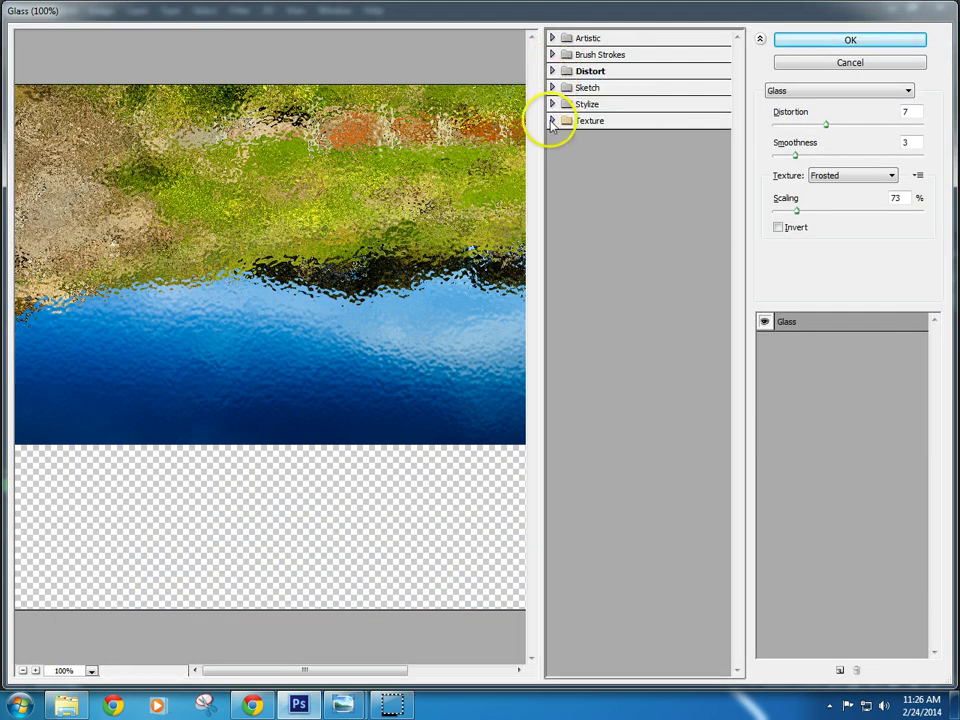
left_click(553, 121)
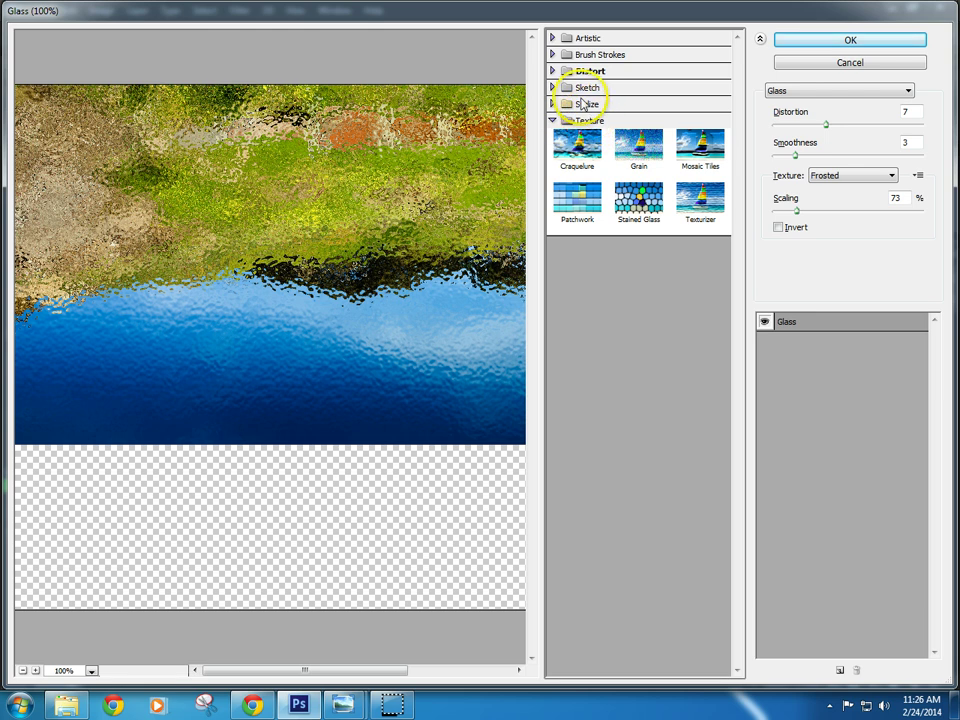
left_click(553, 71)
left_click(697, 98)
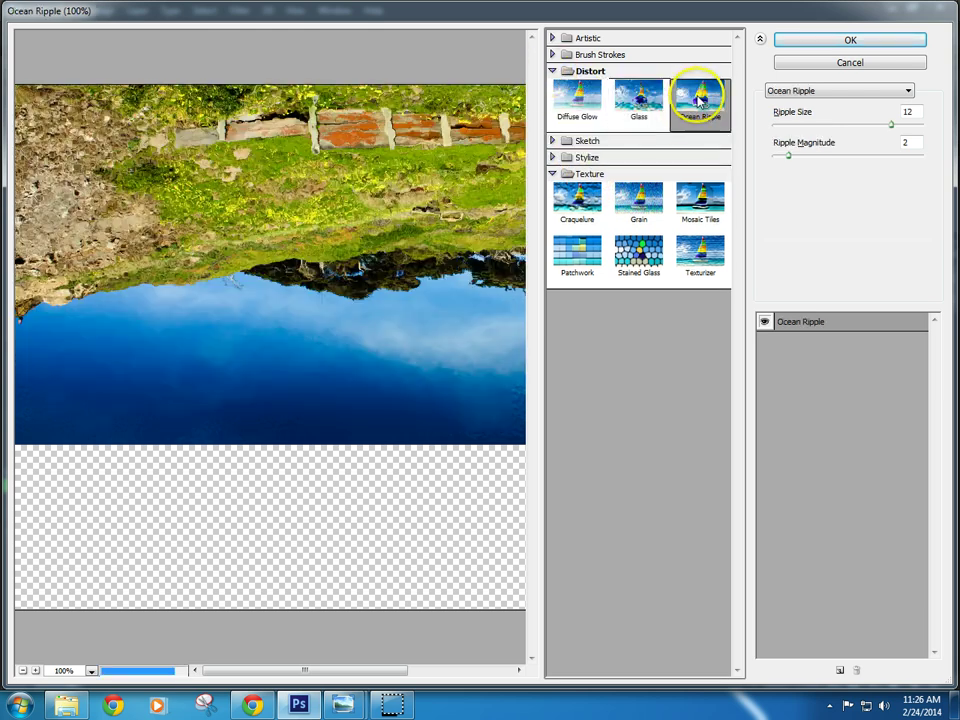
left_click_drag(872, 126, 926, 133)
left_click_drag(786, 157, 829, 158)
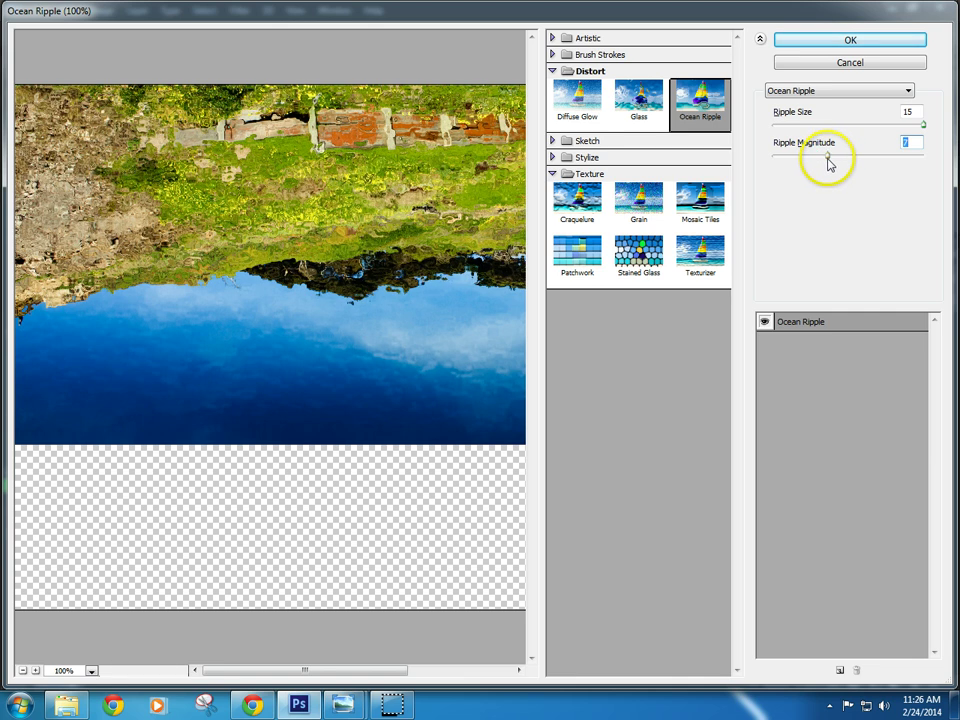
left_click(811, 42)
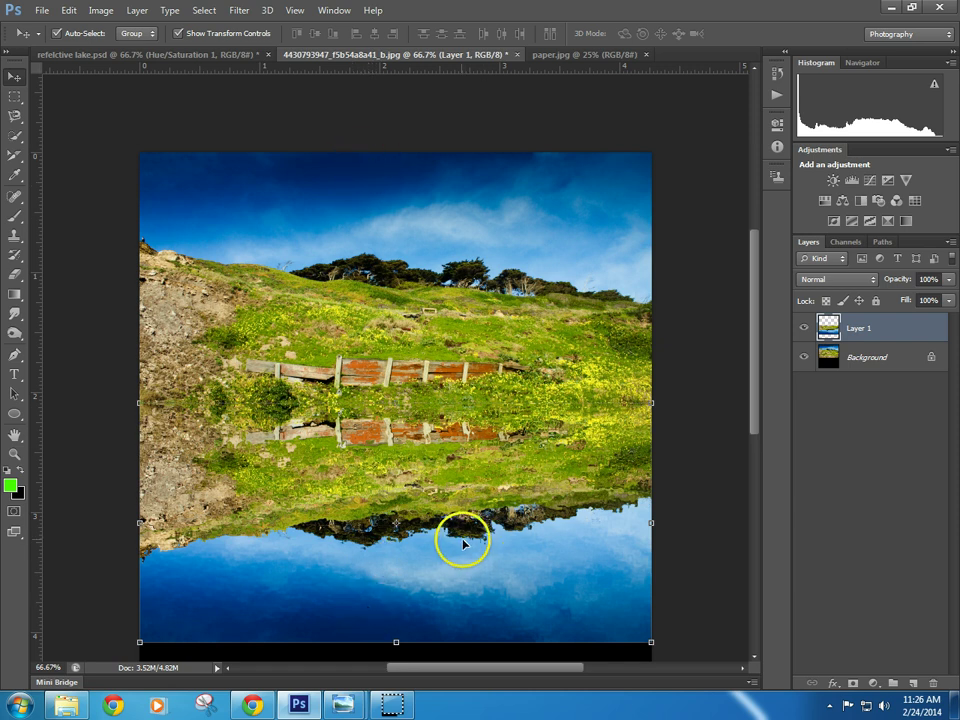
- Select the full-width hillside picture and reflection with a rectangular marquee, excluding the black strip below, and make the Background layer active
left_click(14, 96)
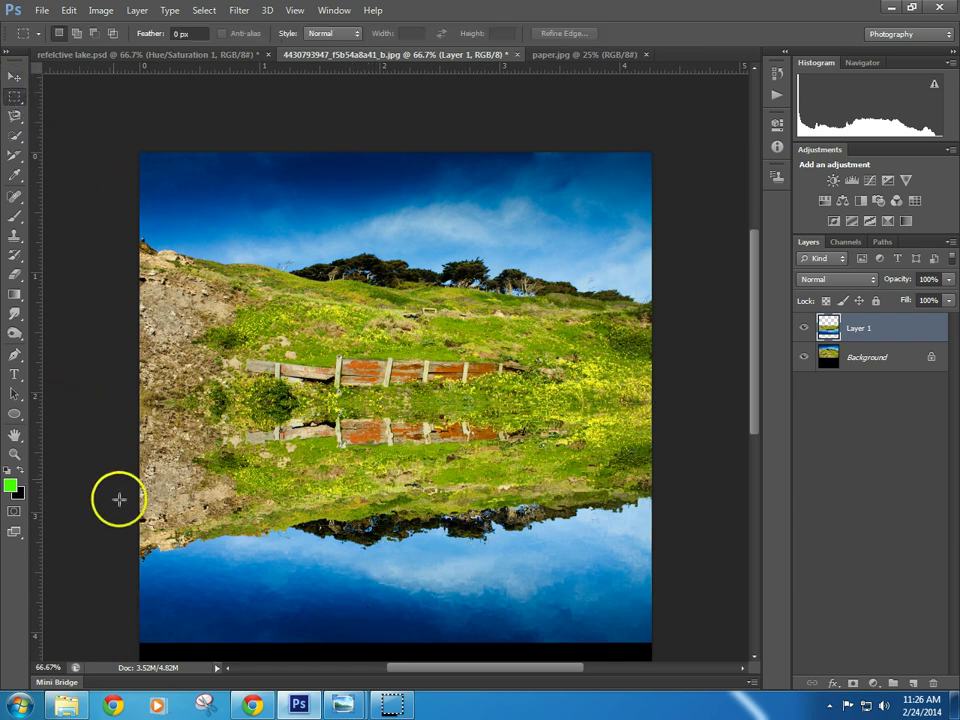
scroll(679, 368, "down", 2)
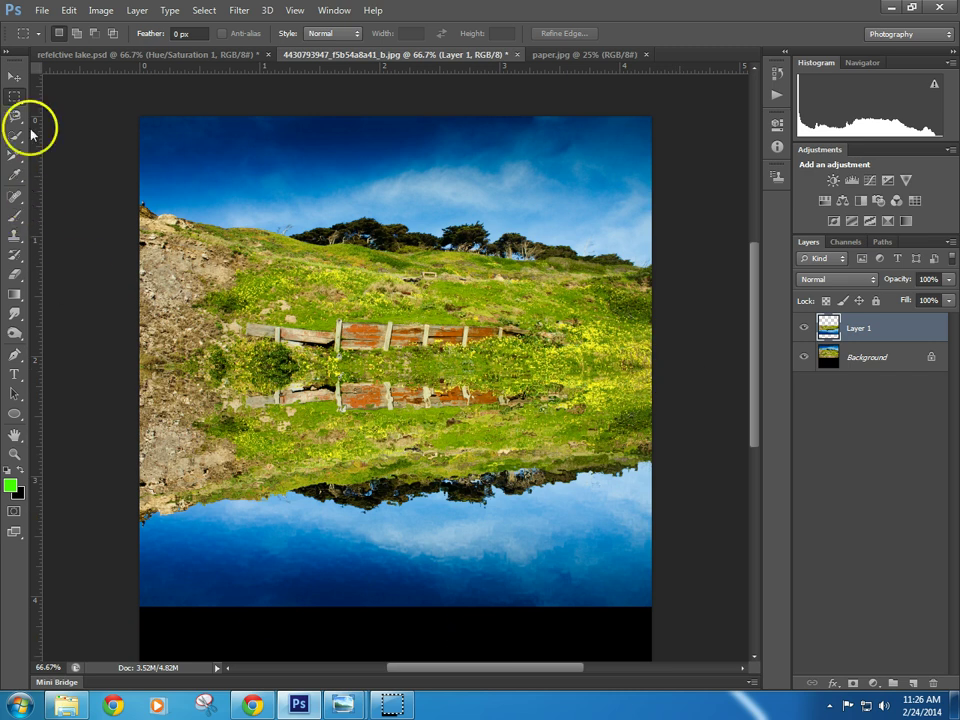
left_click_drag(133, 105, 651, 603)
left_click(101, 10)
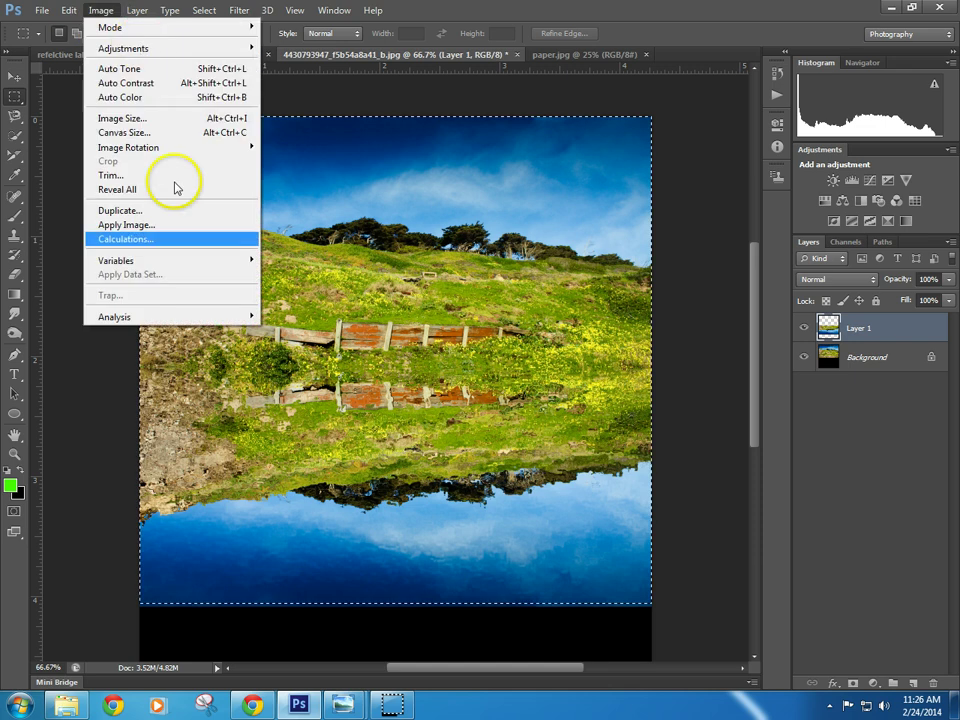
left_click(531, 358)
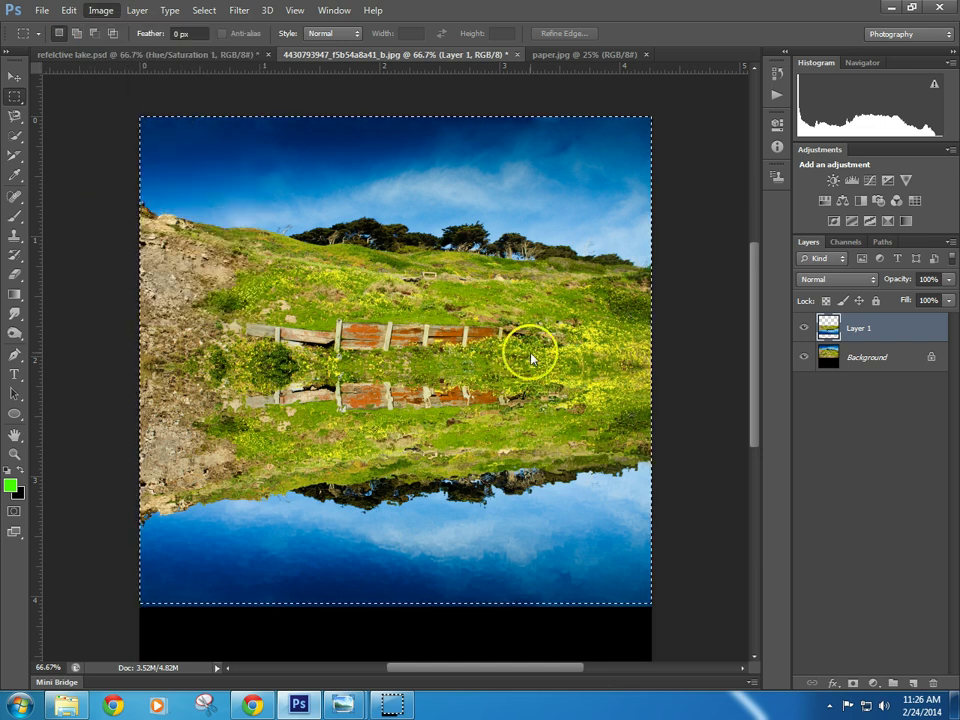
left_click(881, 360)
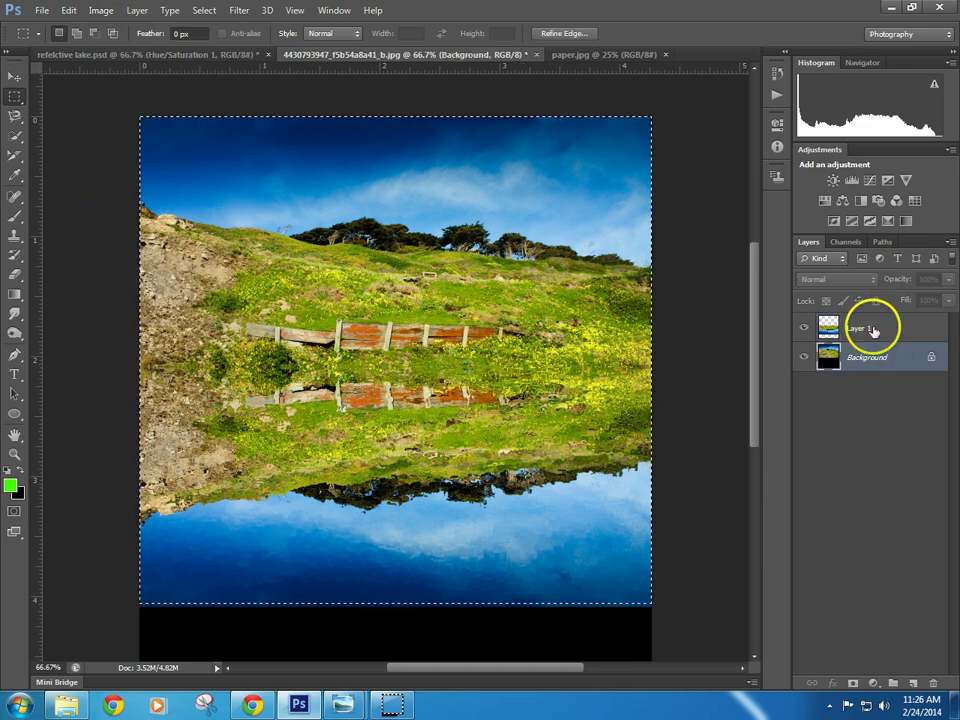
left_click(872, 332)
left_click(872, 360)
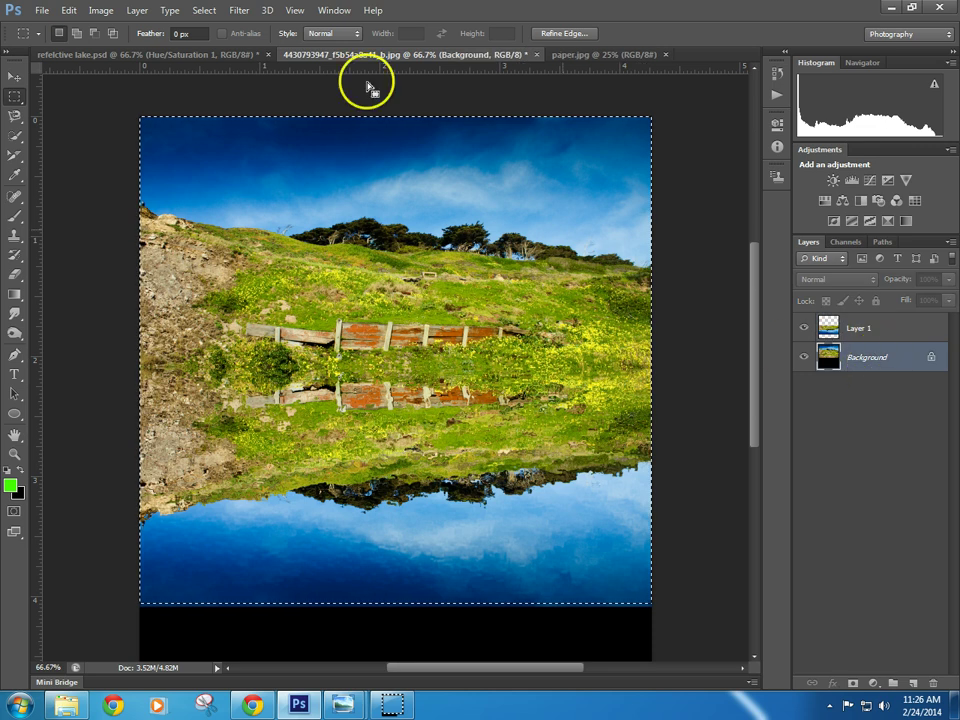
- Try to remove the black strip below the reflection with the Trim command
left_click(100, 10)
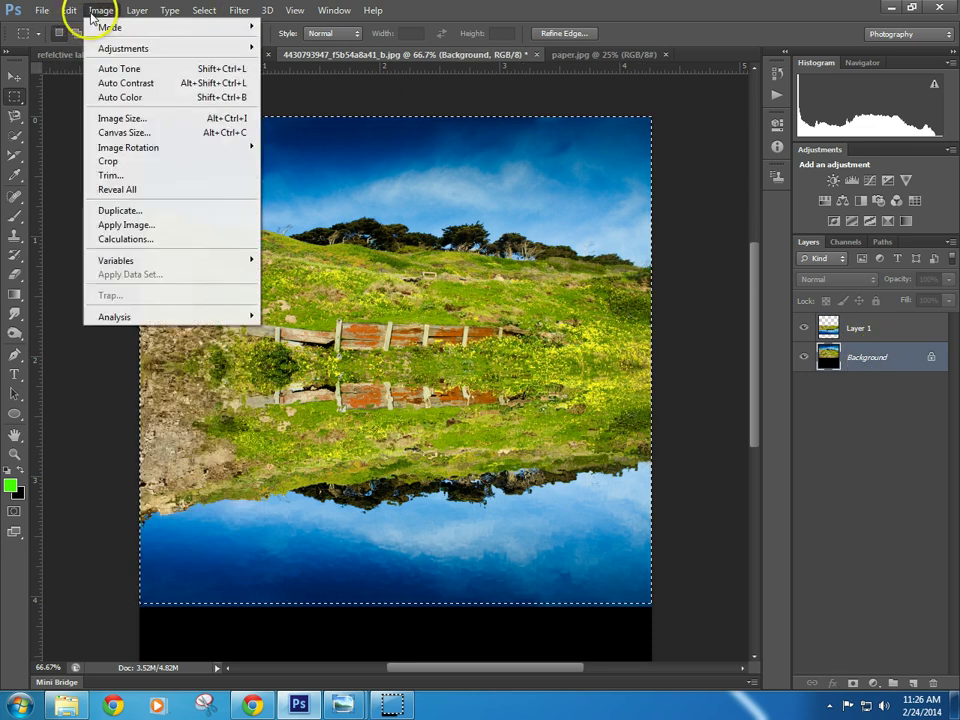
left_click(118, 173)
left_click(550, 214)
key("m")
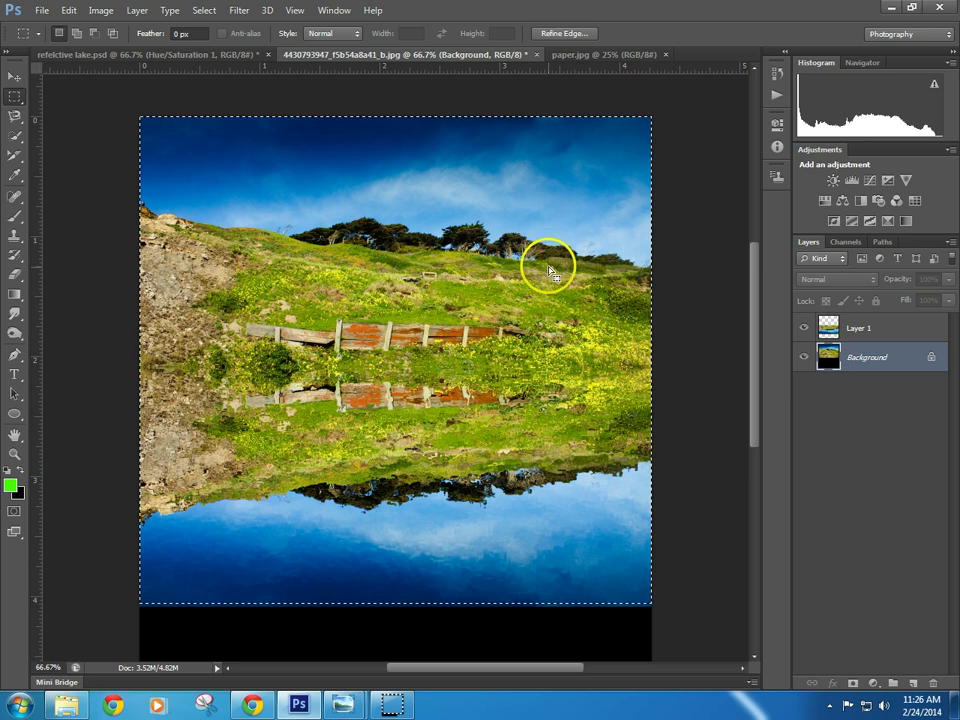
- Crop the hillside image to the marquee selection to cut off the black canvas, and deselect
left_click(70, 12)
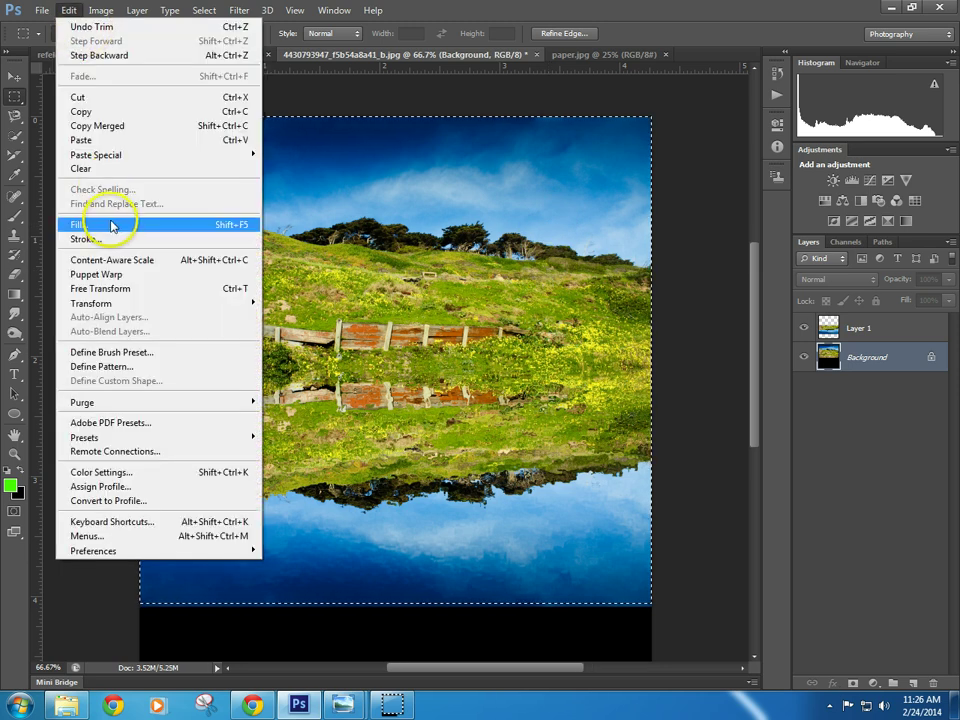
mouse_move(100, 12)
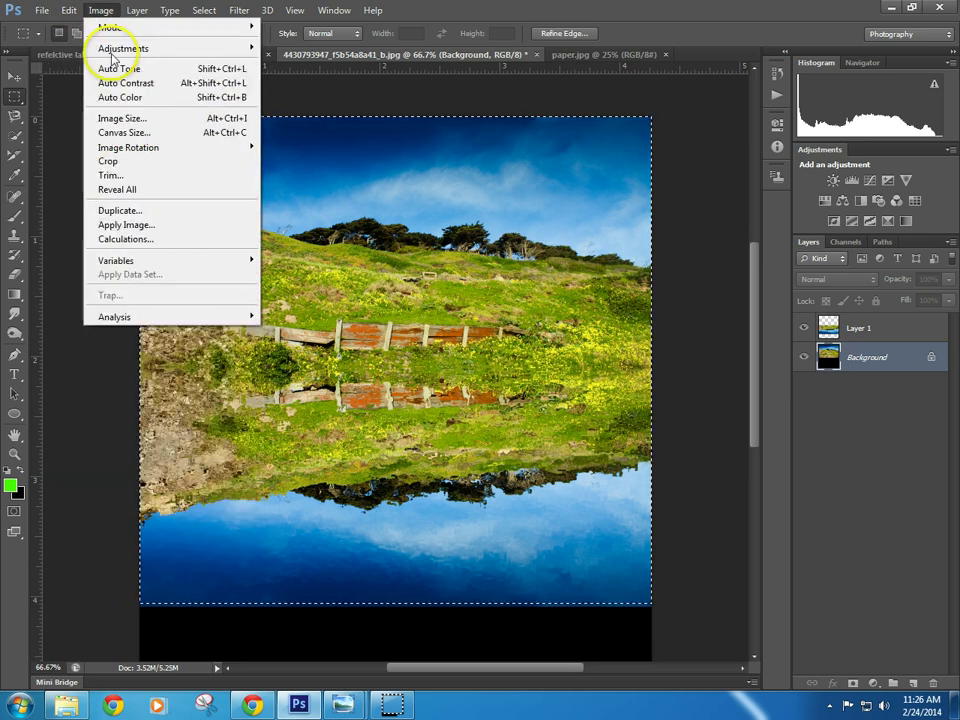
left_click(135, 161)
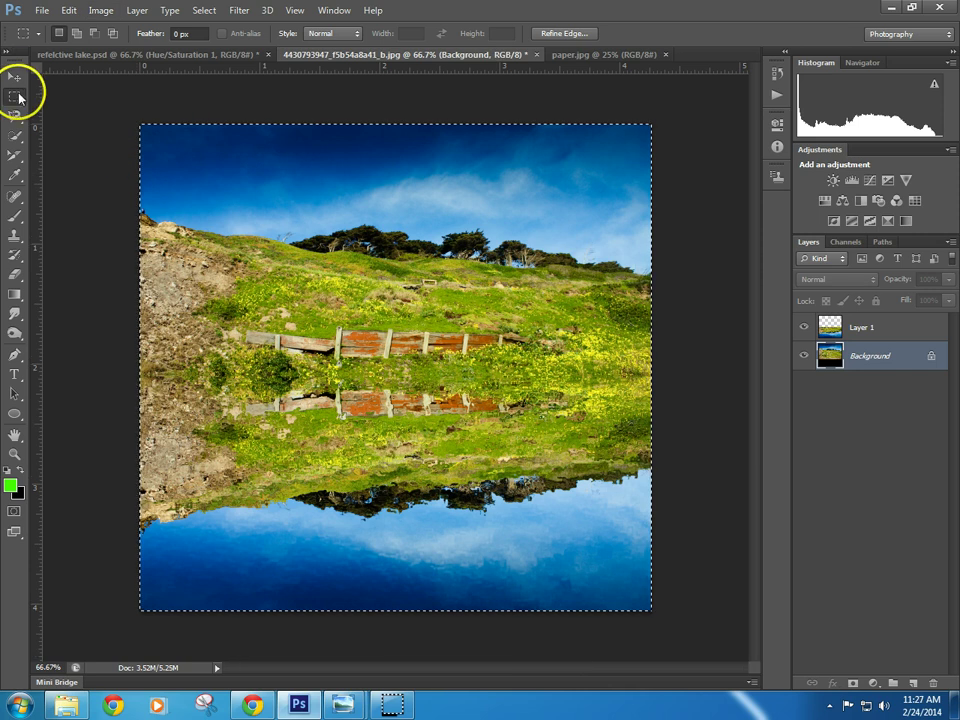
left_click(110, 145)
- Move the reflection layer slightly down so its upper edge sits a little farther below the wooden fence
left_click(15, 77)
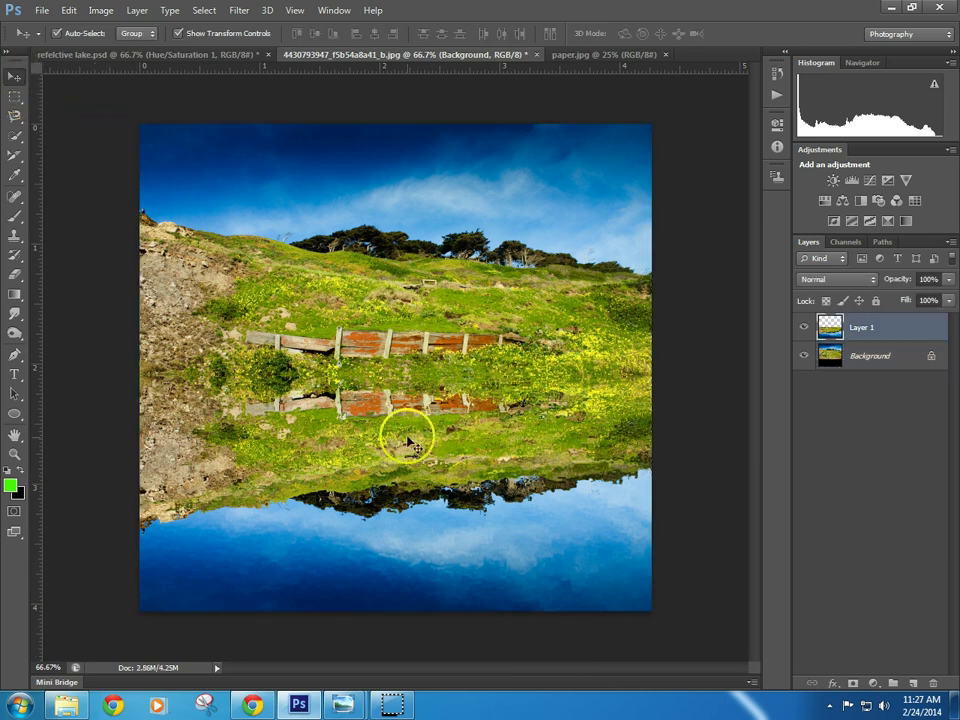
mouse_move(407, 437)
left_mouse_down()
mouse_move(503, 337)
mouse_move(296, 326)
mouse_move(415, 457)
mouse_move(414, 446)
mouse_move(396, 446)
mouse_move(404, 450)
left_mouse_up()
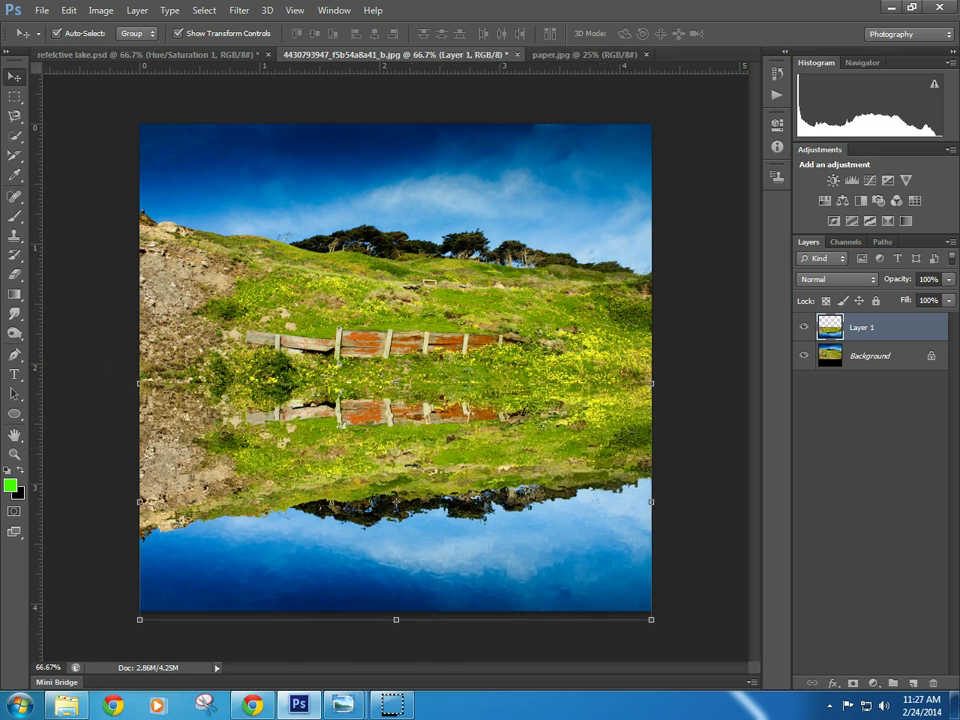
left_click(14, 97)
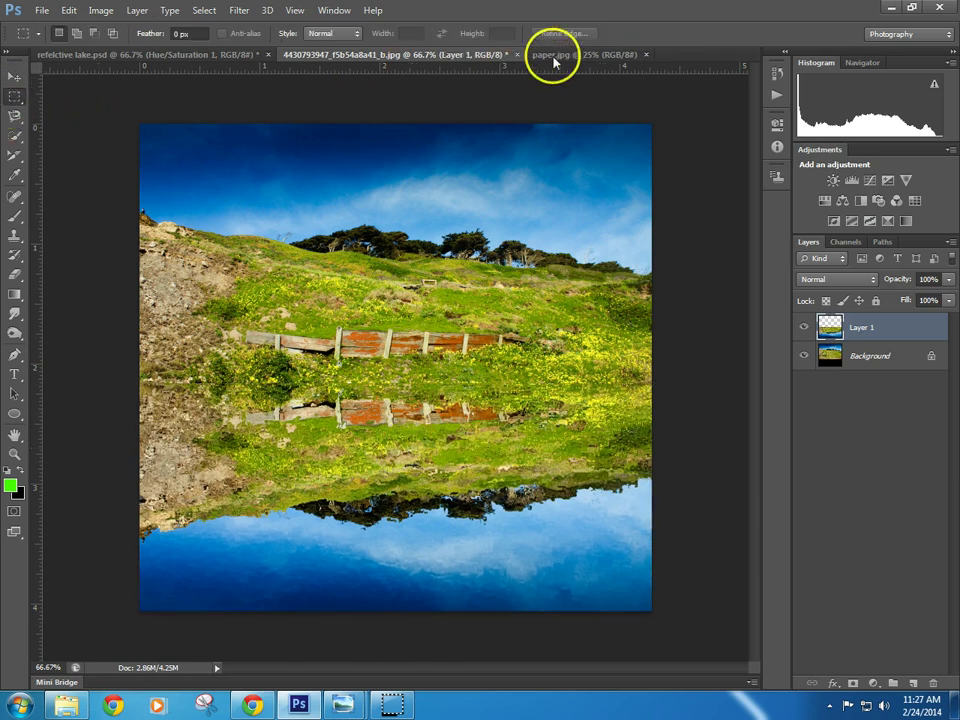
- In paper.jpg, lasso the upper-right part of the sheet along a wavy diagonal edge and copy it onto a new layer
left_click(600, 57)
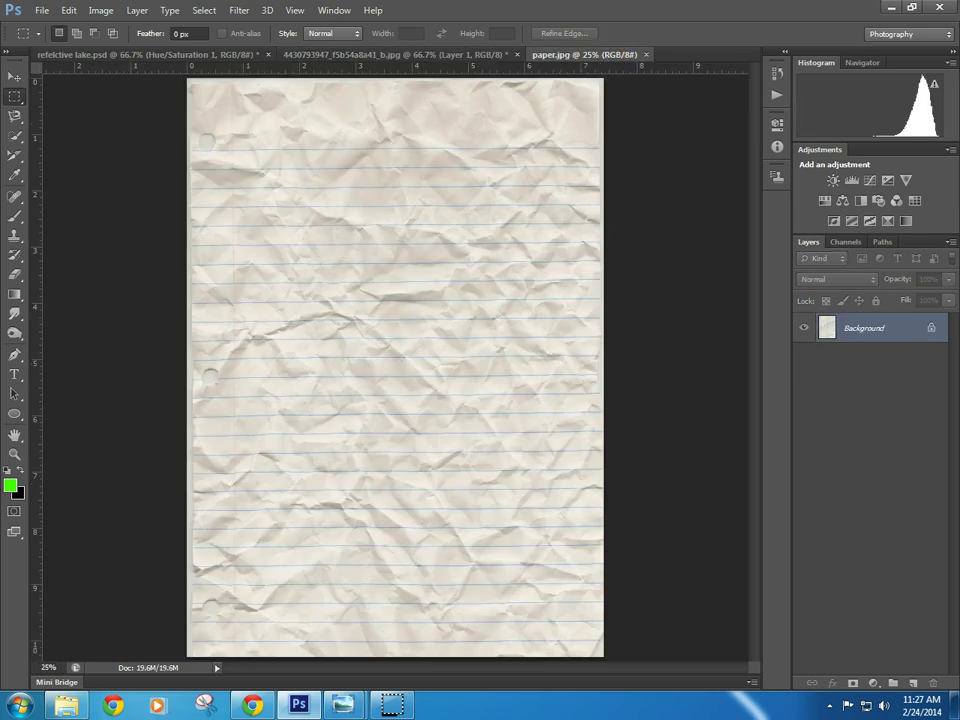
left_click(17, 138)
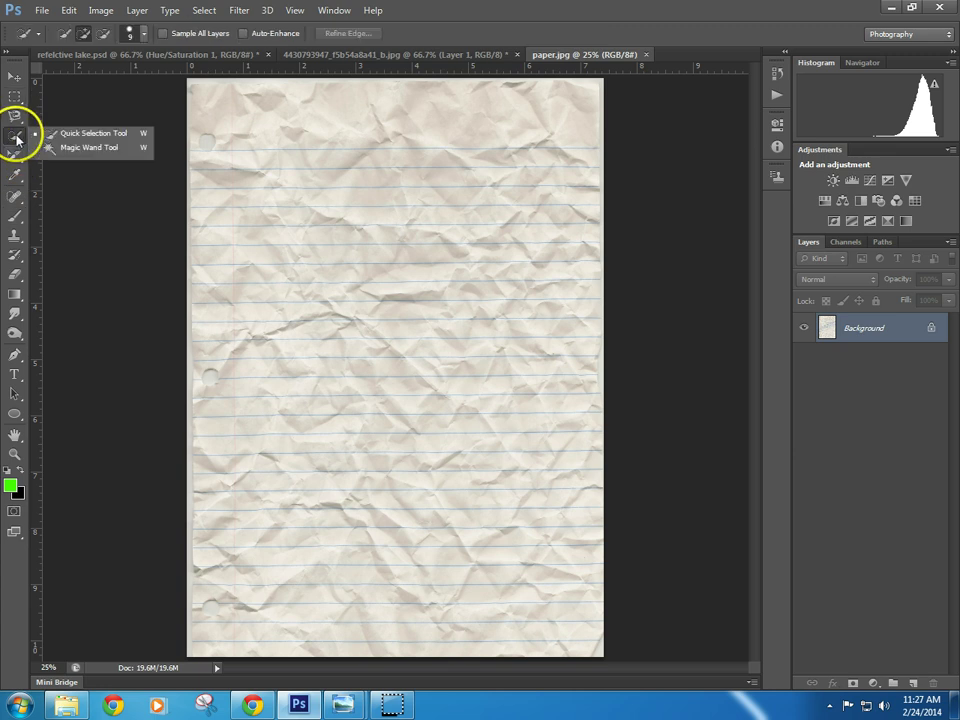
left_click(16, 118)
left_click(77, 113)
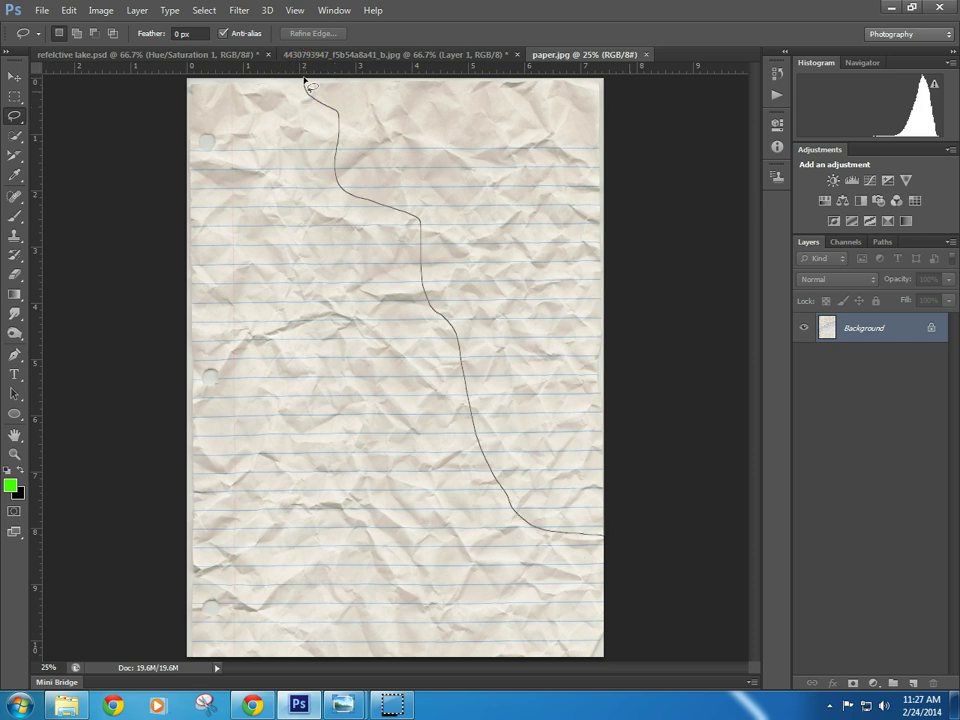
left_click_drag(309, 83, 317, 95)
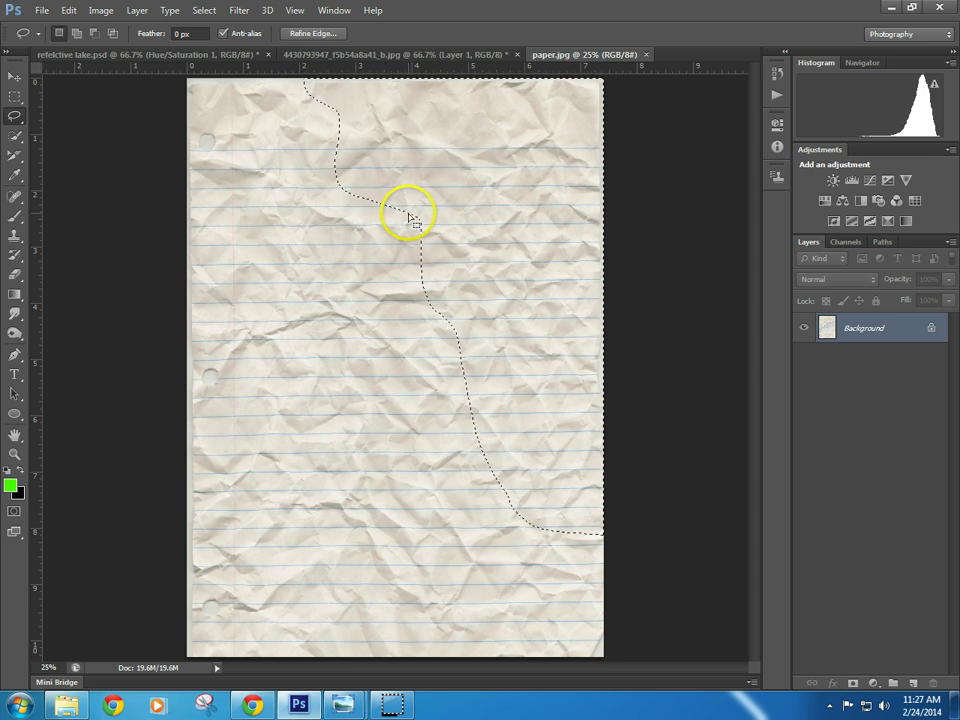
key("ctrl+j")
- Shift the copied paper piece down and to the left over the sheet, and delete its layer
left_click(14, 76)
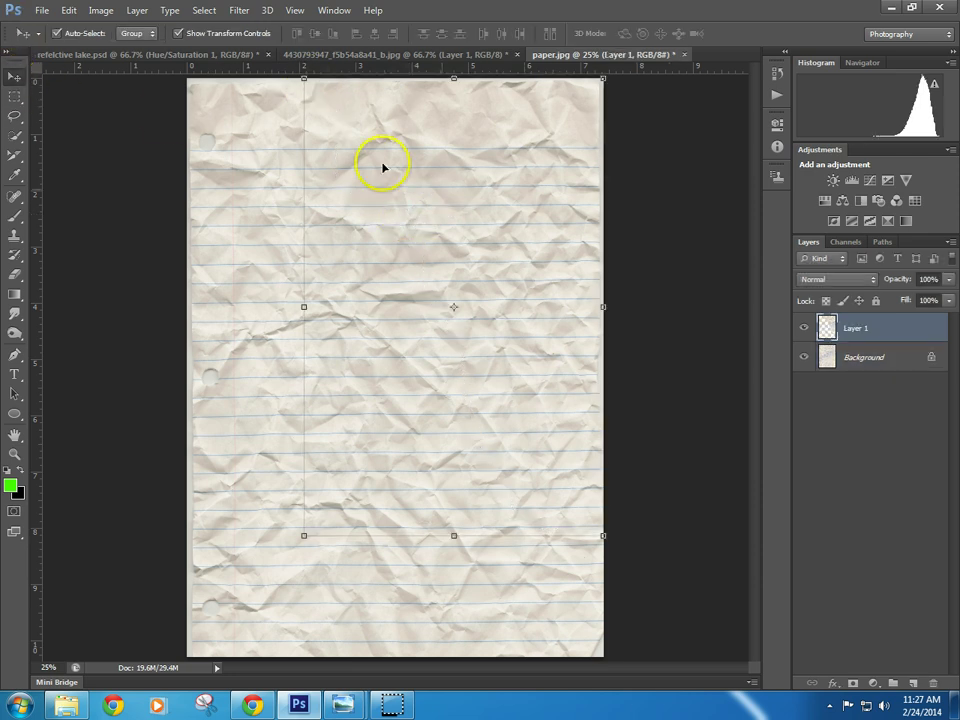
left_click(805, 357)
left_click(805, 357)
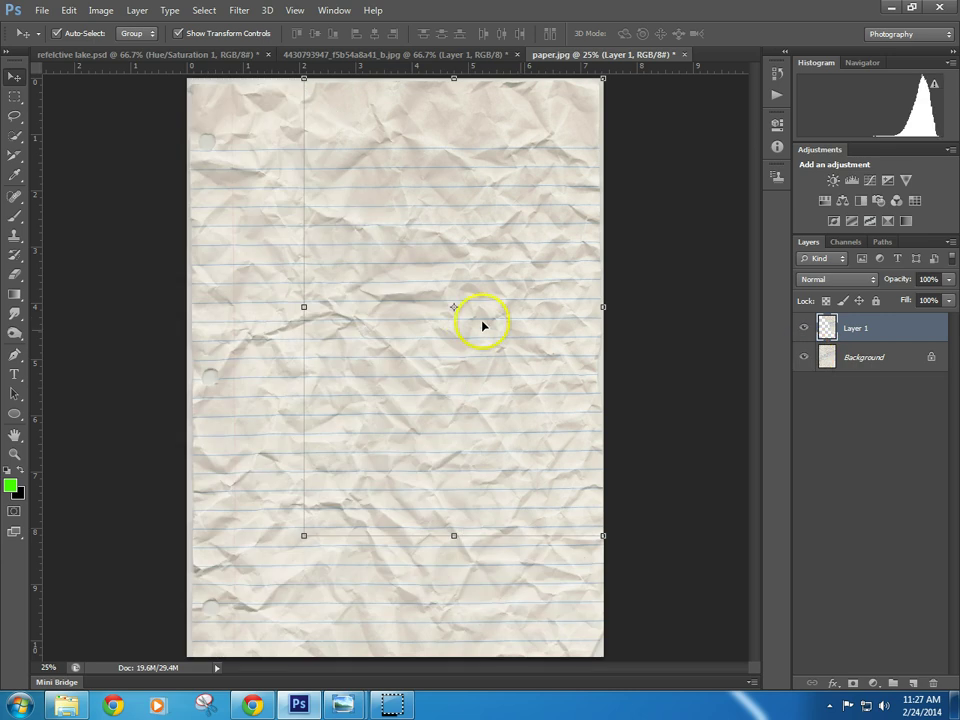
left_click_drag(482, 321, 423, 272)
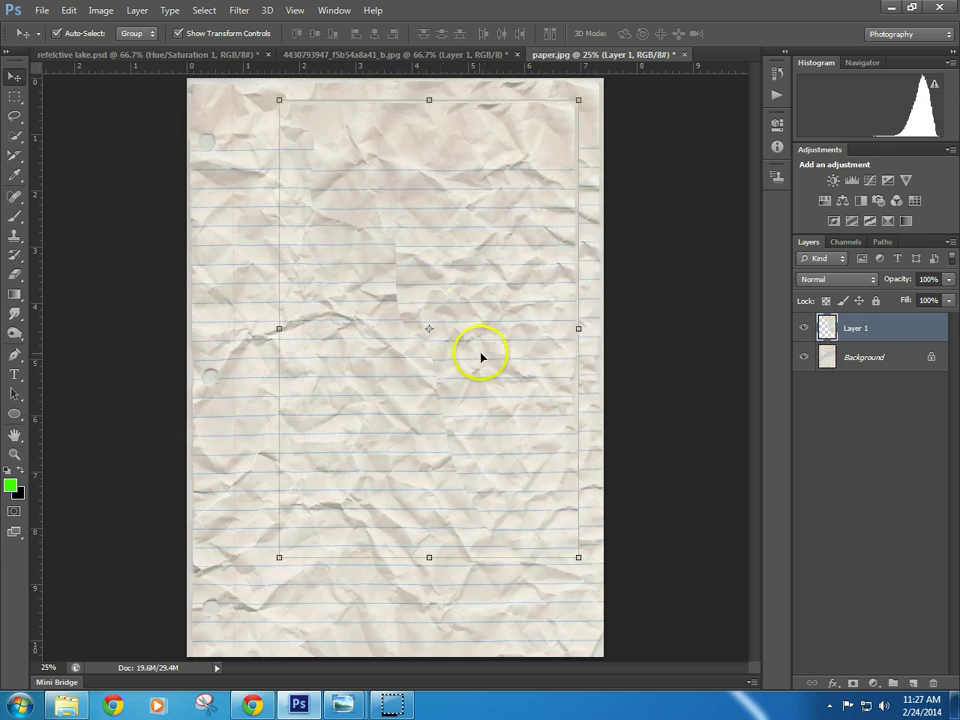
key("Delete")
- Copy the whole paper sheet onto a new layer and offset it about half an inch right and slightly down
key("ctrl+a")
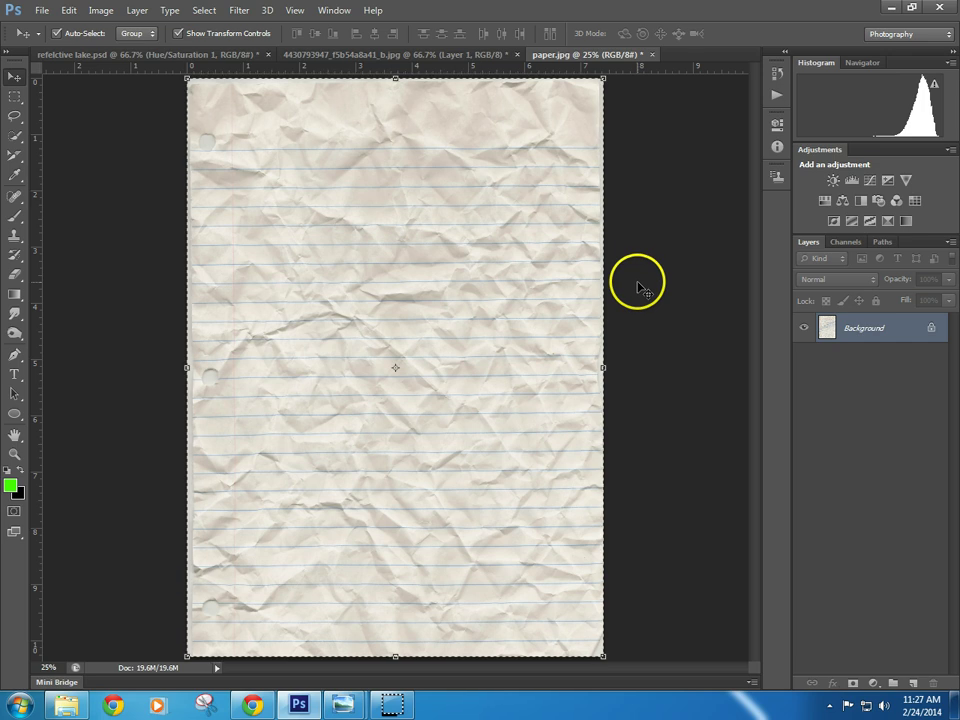
key("ctrl+j")
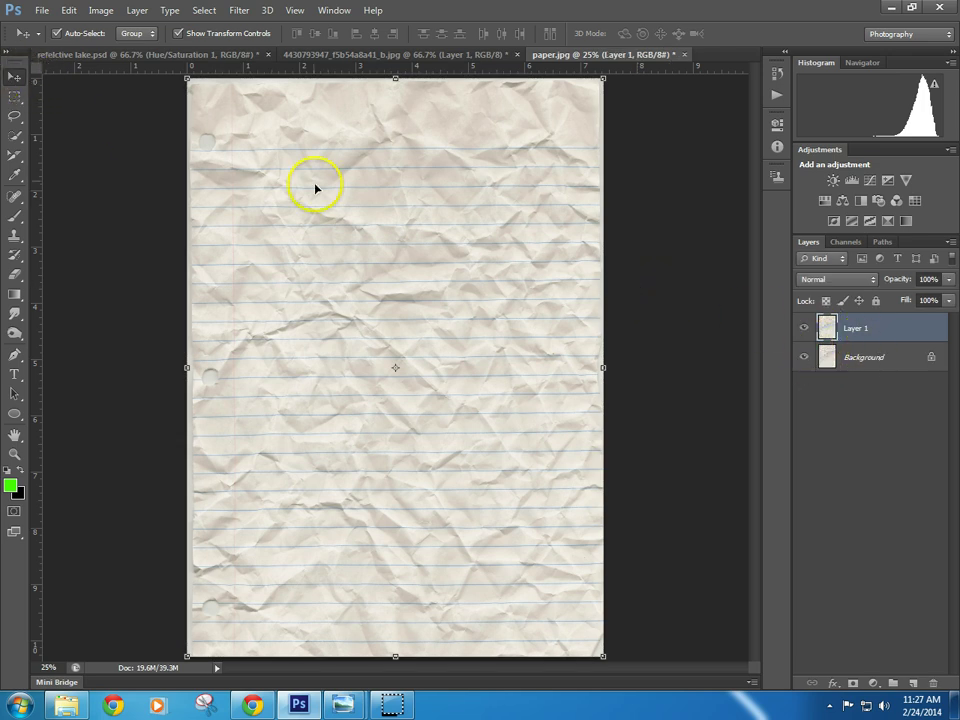
left_click_drag(315, 188, 347, 208)
left_click(146, 144)
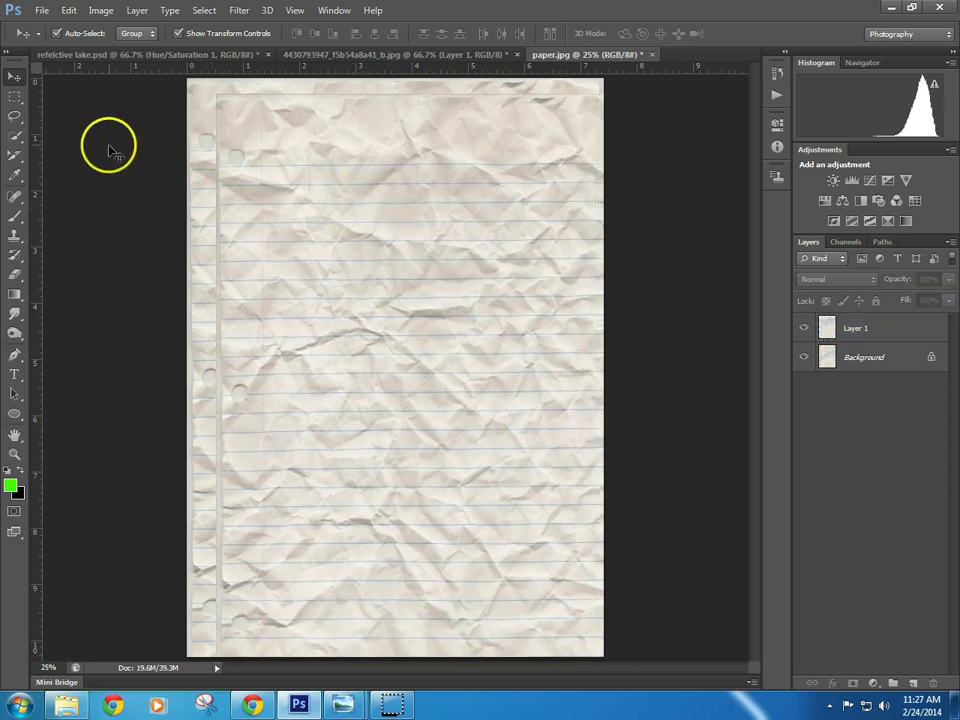
left_click(238, 163)
left_click_drag(317, 186, 311, 195)
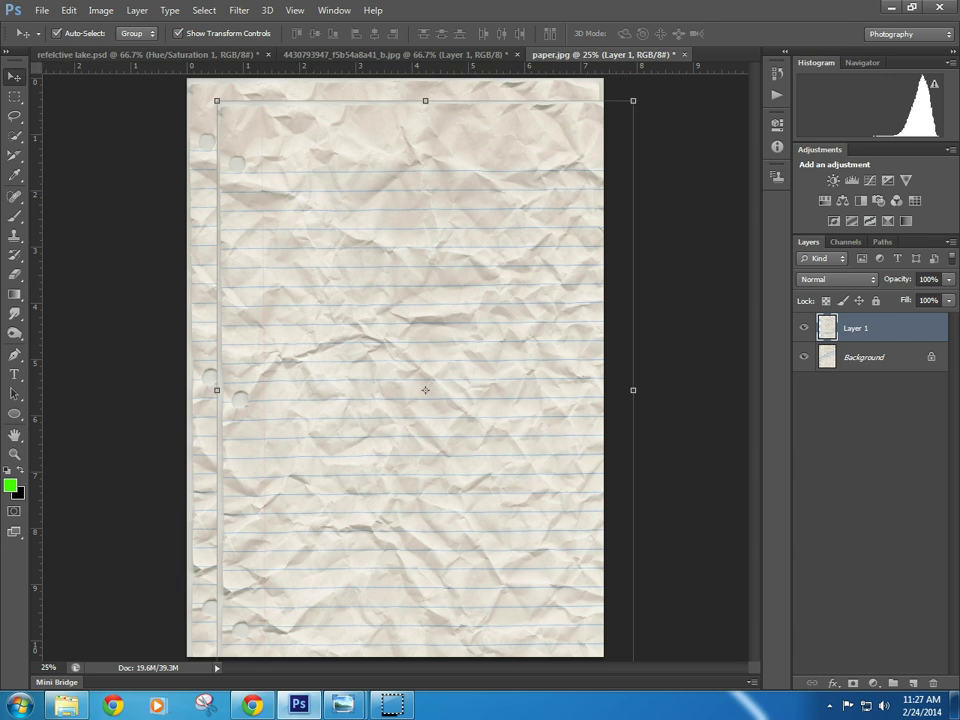
- Add a drop shadow to the offset paper layer with distance 37 px, spread 39%, size 46 px and opacity 28%
left_click(137, 10)
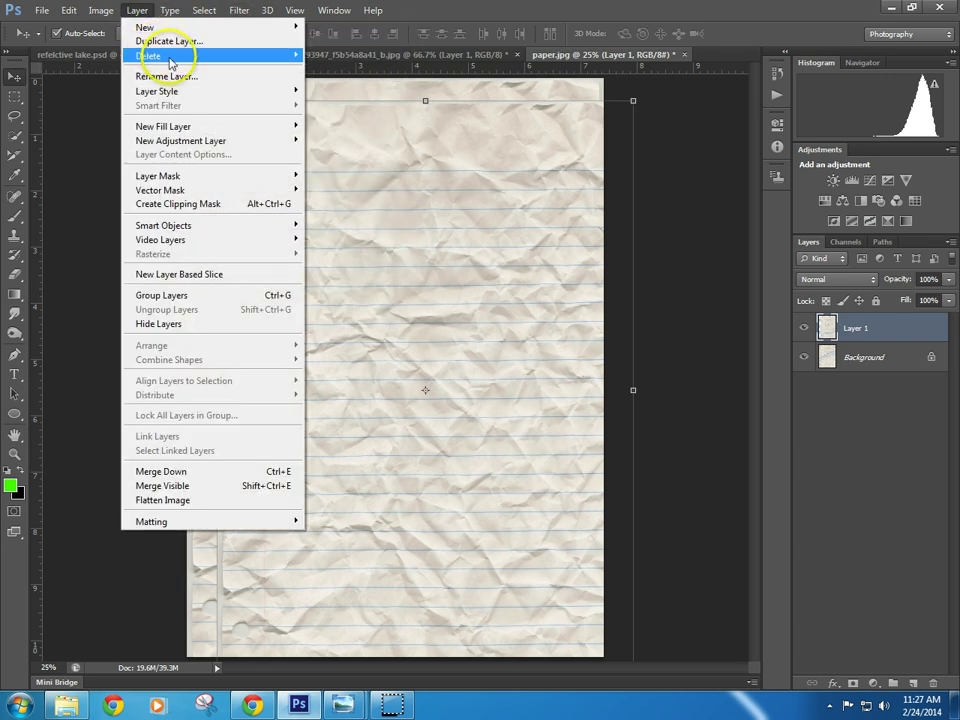
mouse_move(189, 92)
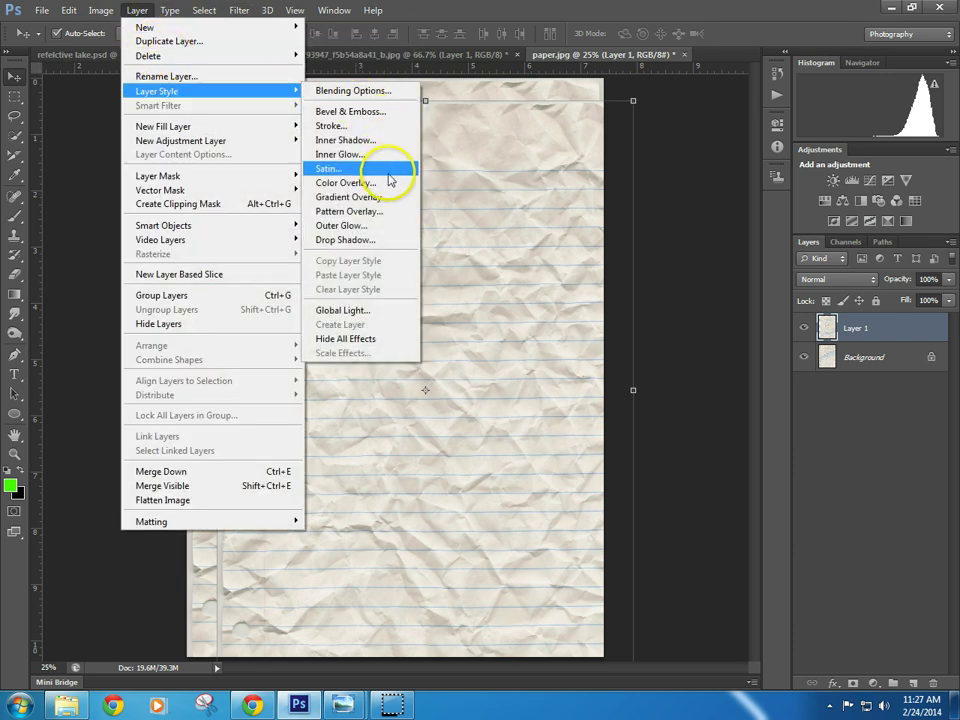
left_click(381, 240)
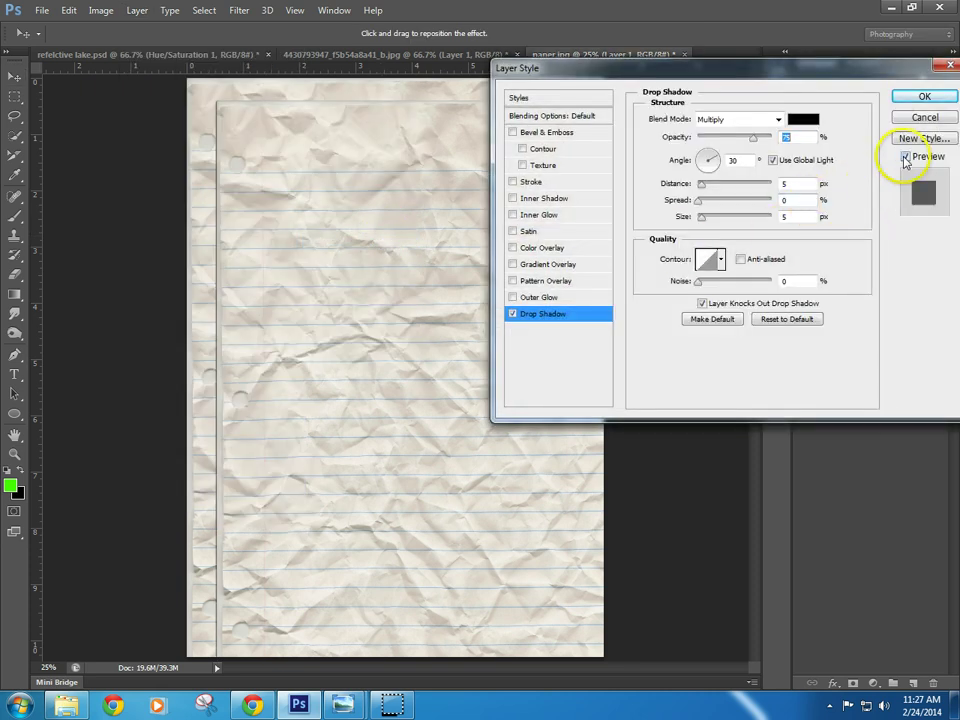
left_click_drag(447, 166, 214, 126)
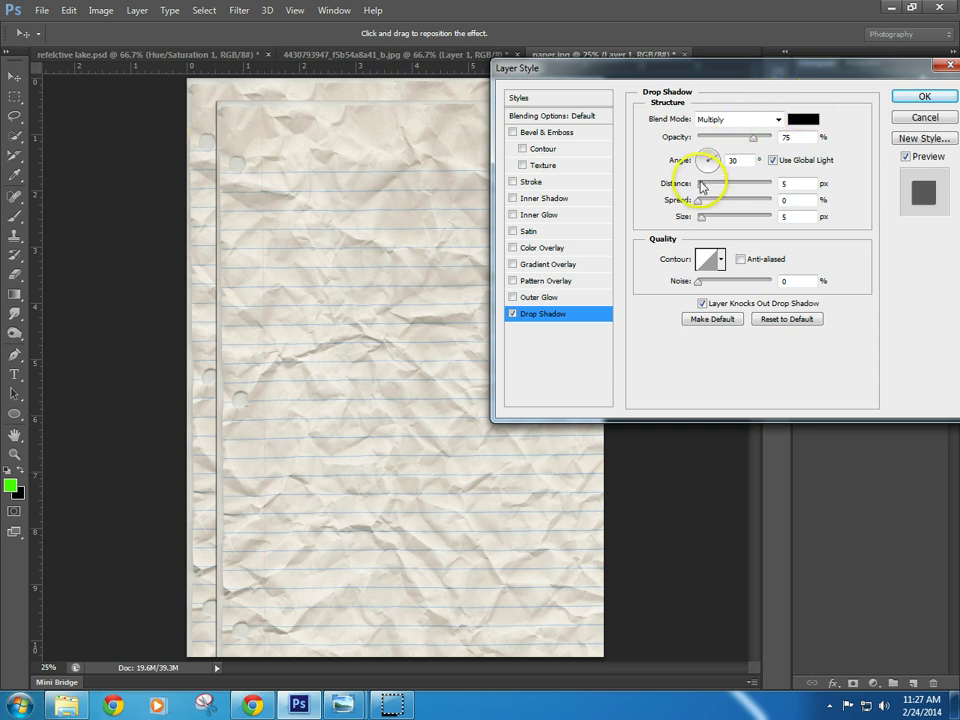
left_click_drag(703, 185, 715, 217)
left_click_drag(753, 137, 720, 137)
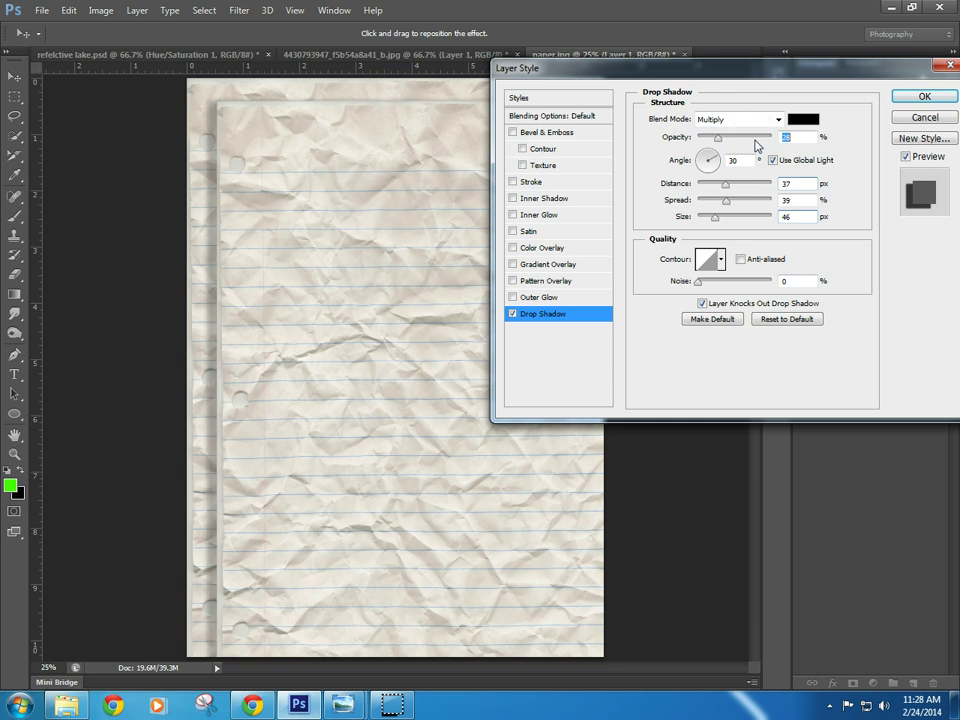
- Set the drop shadow's blend mode to Normal, opacity to 39% and distance to 8 px, and compare the result with the preview off and on
left_click(735, 121)
left_click(730, 134)
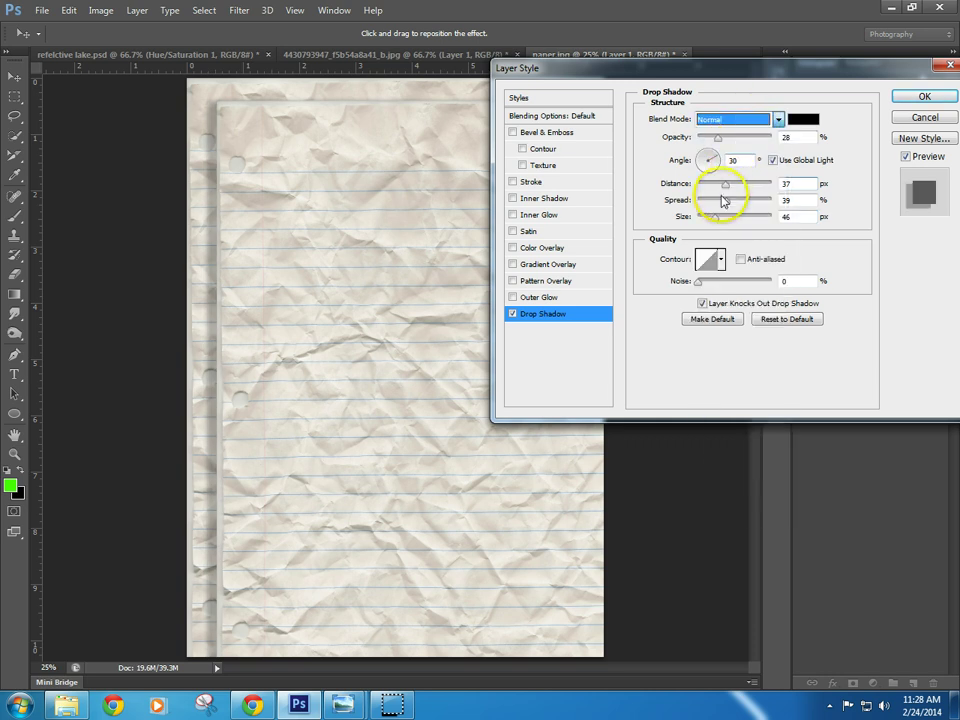
left_click(727, 141)
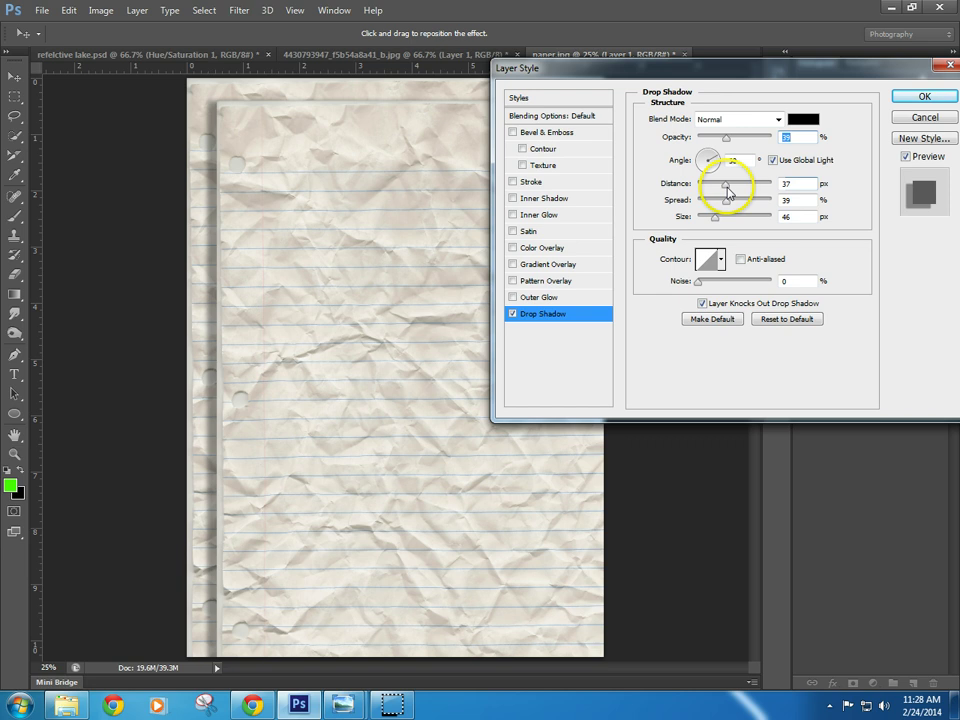
left_click_drag(729, 188, 729, 188)
type("0")
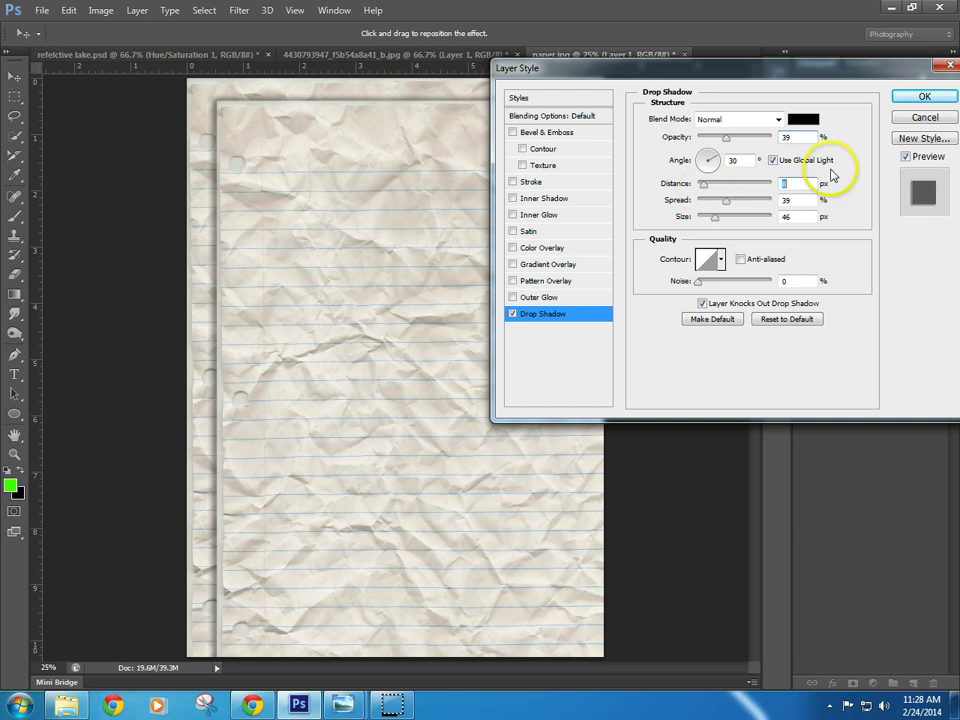
type("8")
left_click(905, 158)
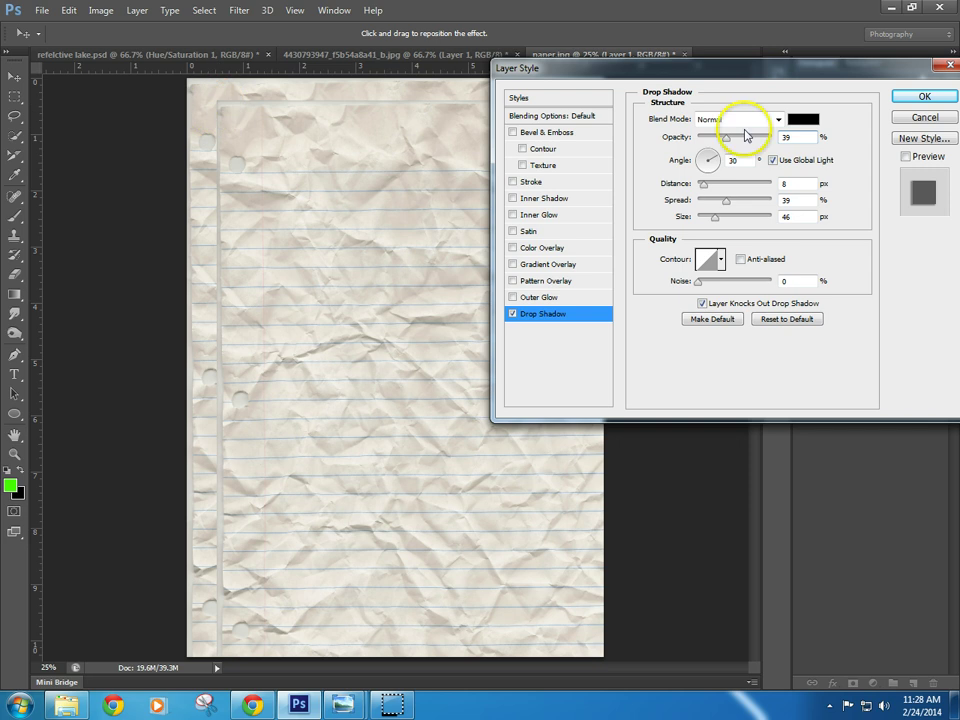
left_click(906, 157)
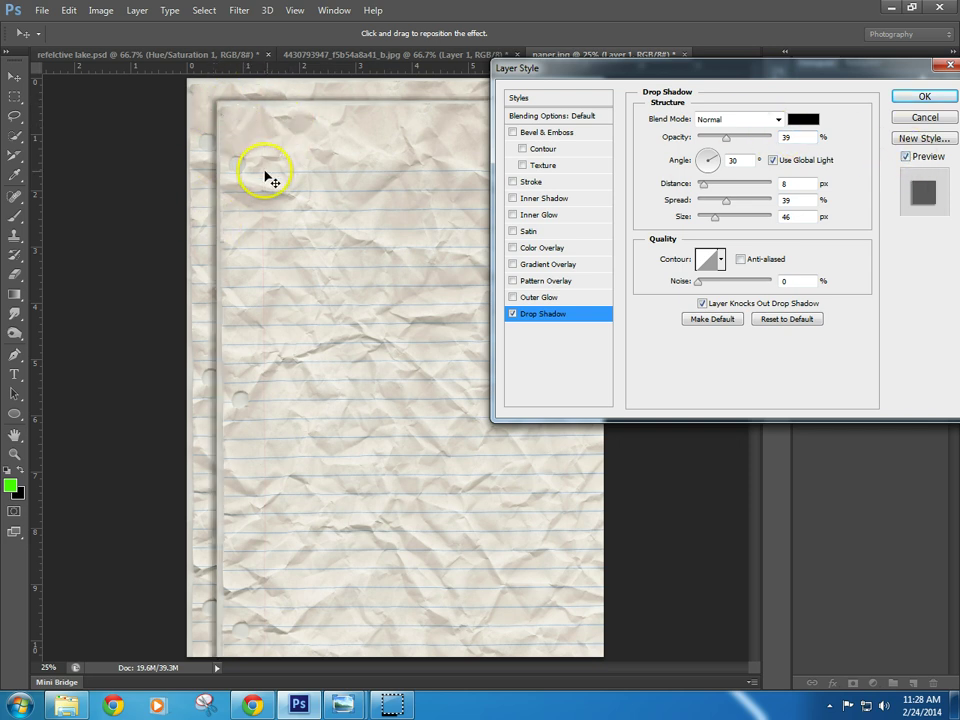
- Accept the drop shadow and shift the copied paper sheet slightly left and down over the original
left_click(918, 95)
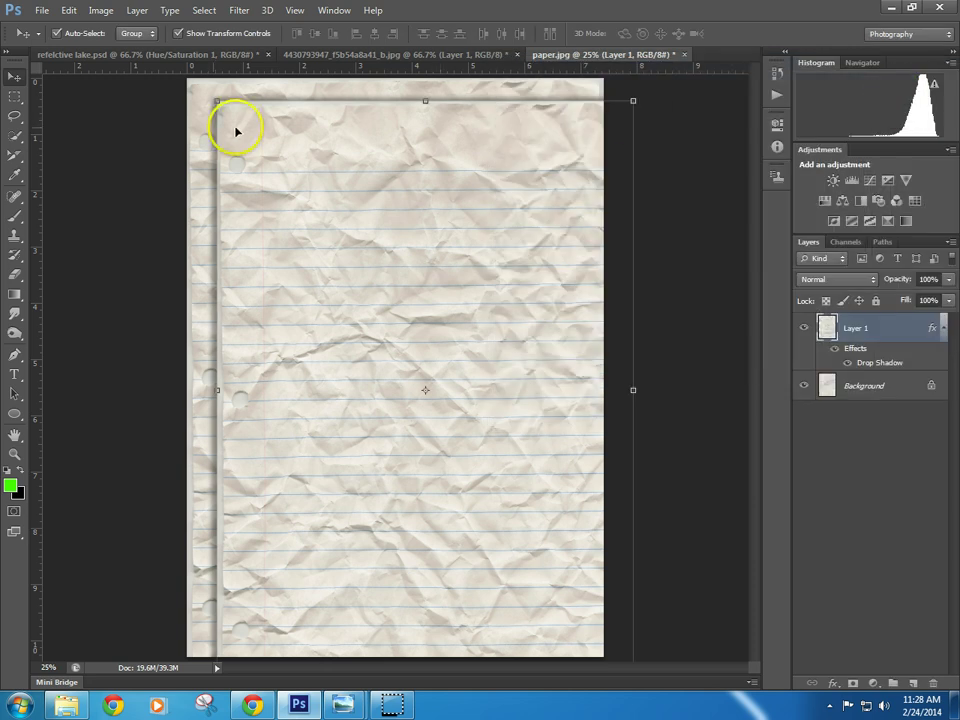
mouse_move(368, 161)
left_mouse_down()
mouse_move(405, 206)
mouse_move(349, 206)
mouse_move(376, 158)
left_mouse_up()
left_click_drag(383, 232, 290, 238)
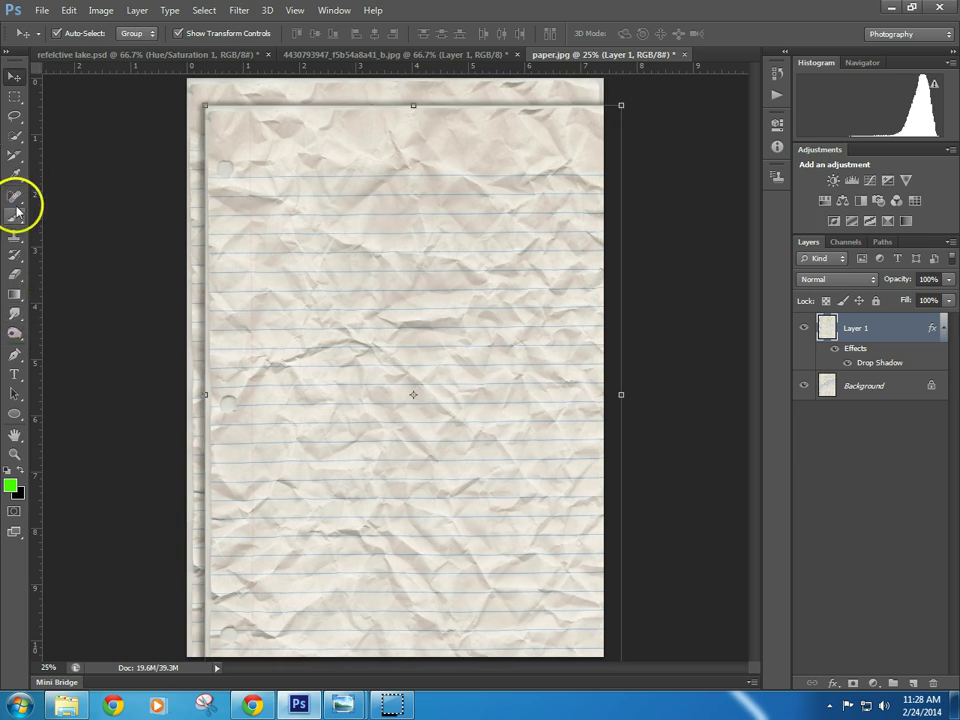
- Lasso a rounded patch in the sheet's upper middle, copy it to a new layer and move it about 0.3 inch right
left_click(15, 118)
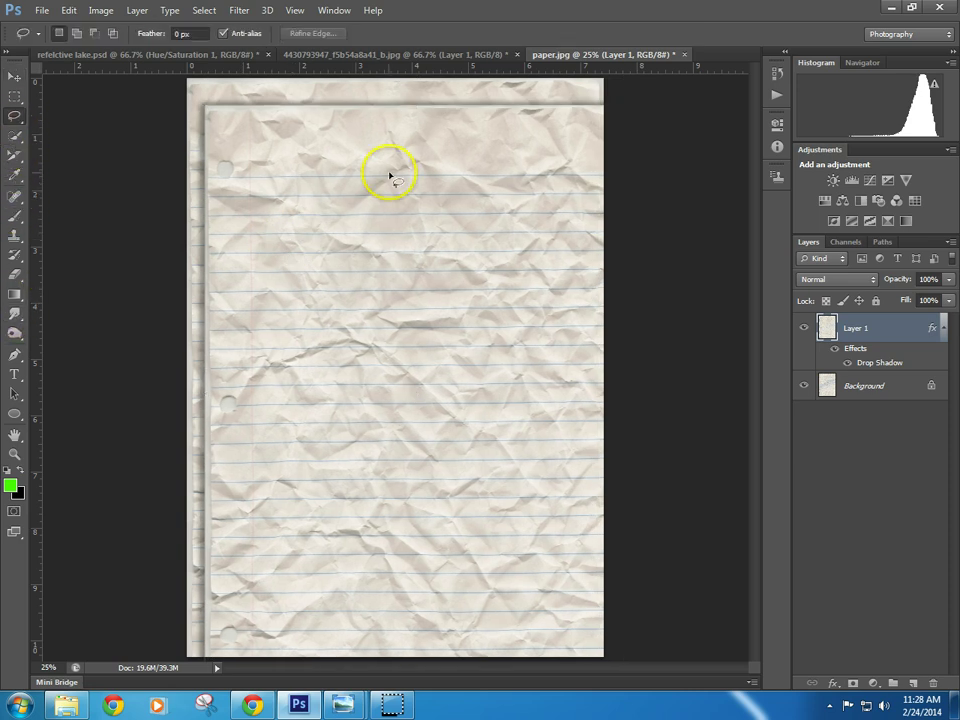
left_click_drag(390, 177, 378, 182)
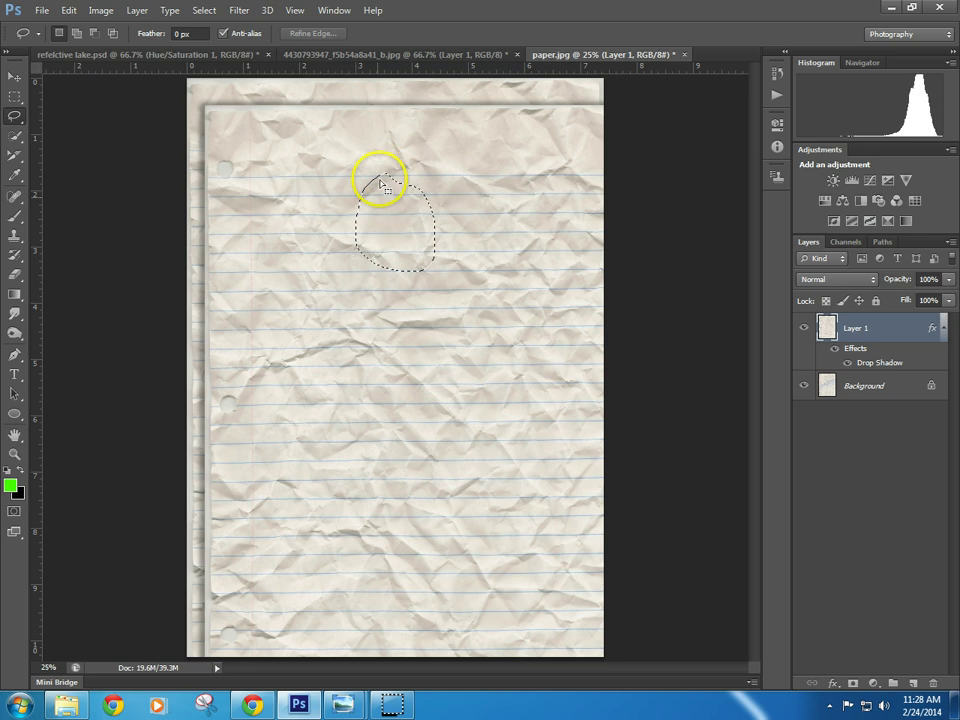
key("ctrl+j")
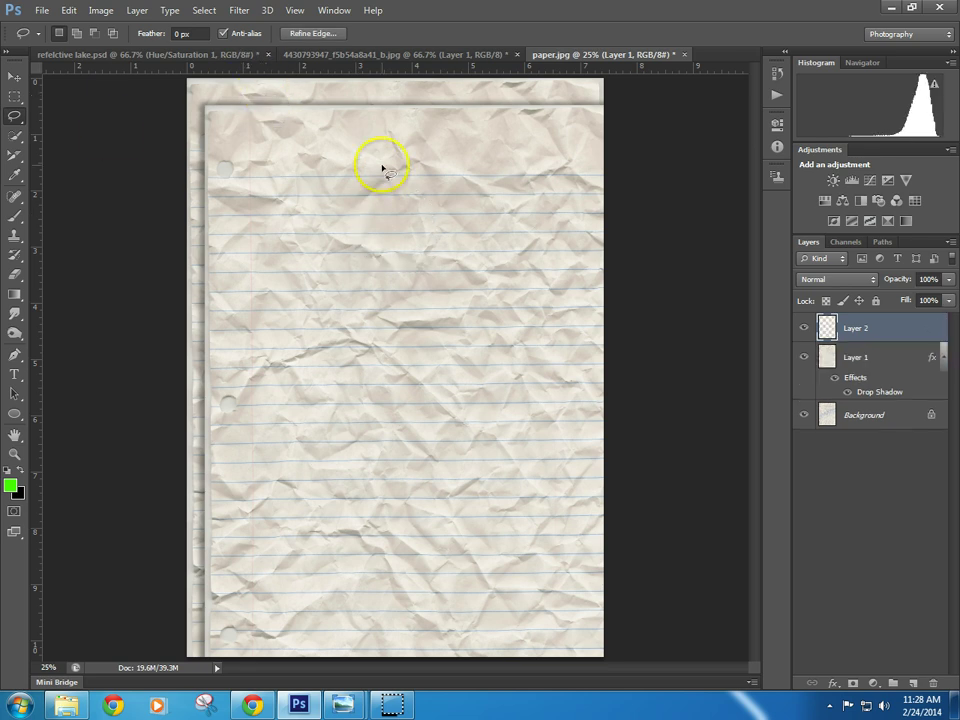
key("v")
left_click_drag(386, 225, 422, 240)
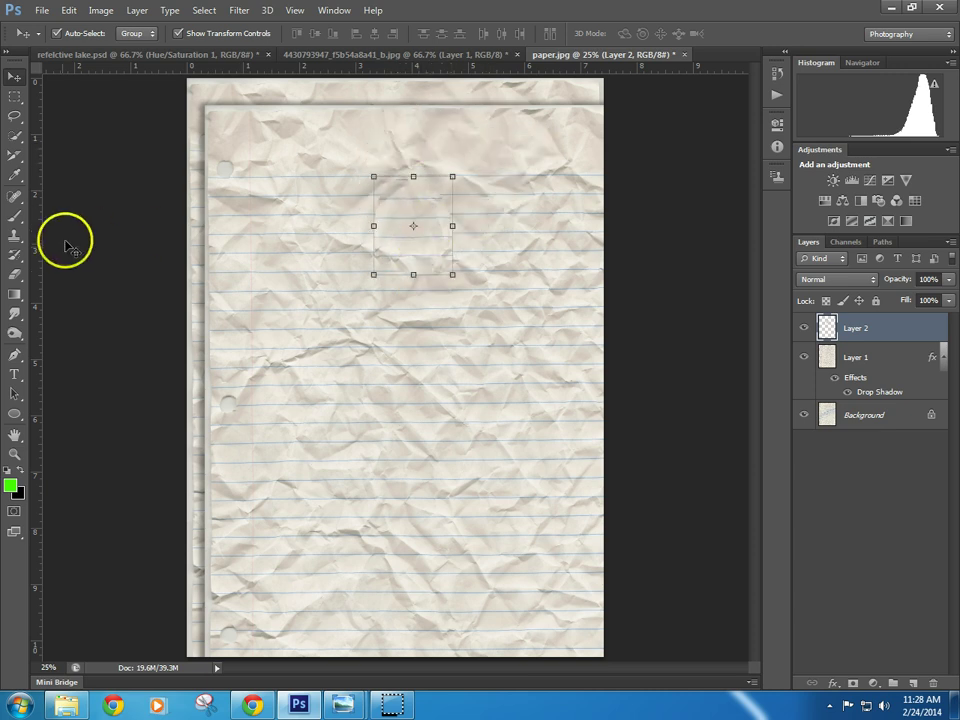
- Colorize only the copied patch with a clipped Hue/Saturation adjustment at hue 103, saturation 84 and lightness -45
left_click(823, 200)
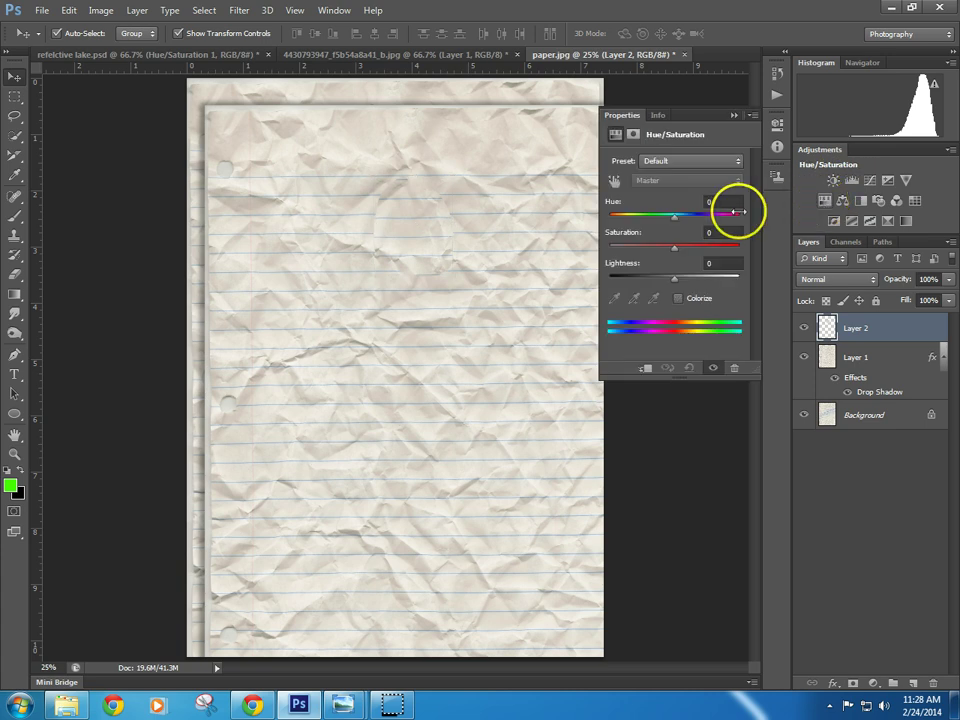
left_click(680, 299)
left_click(645, 215)
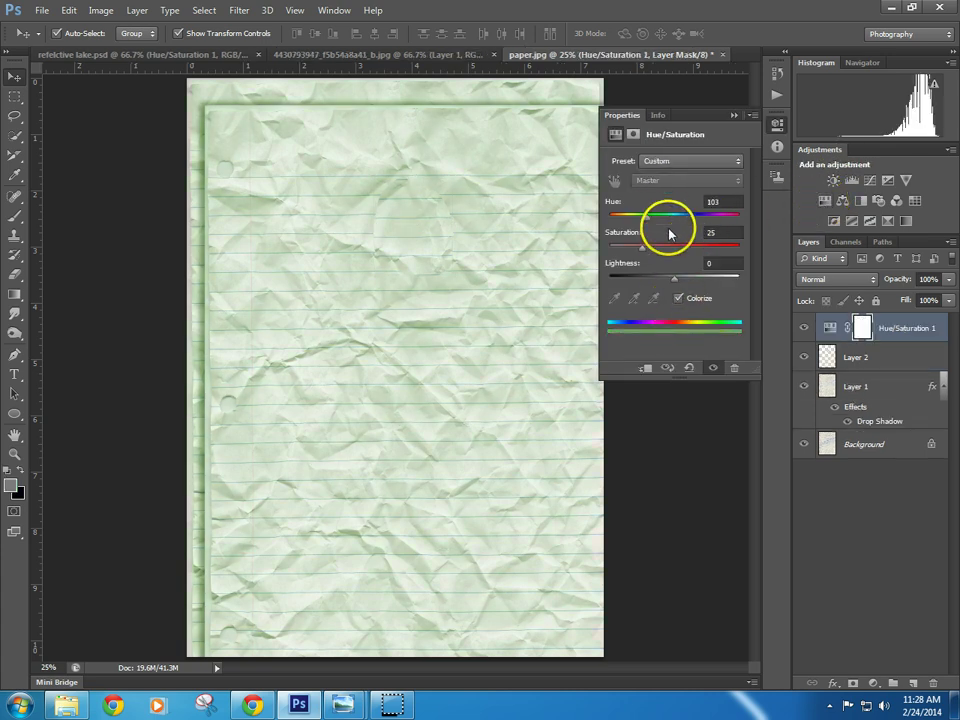
left_click(645, 368)
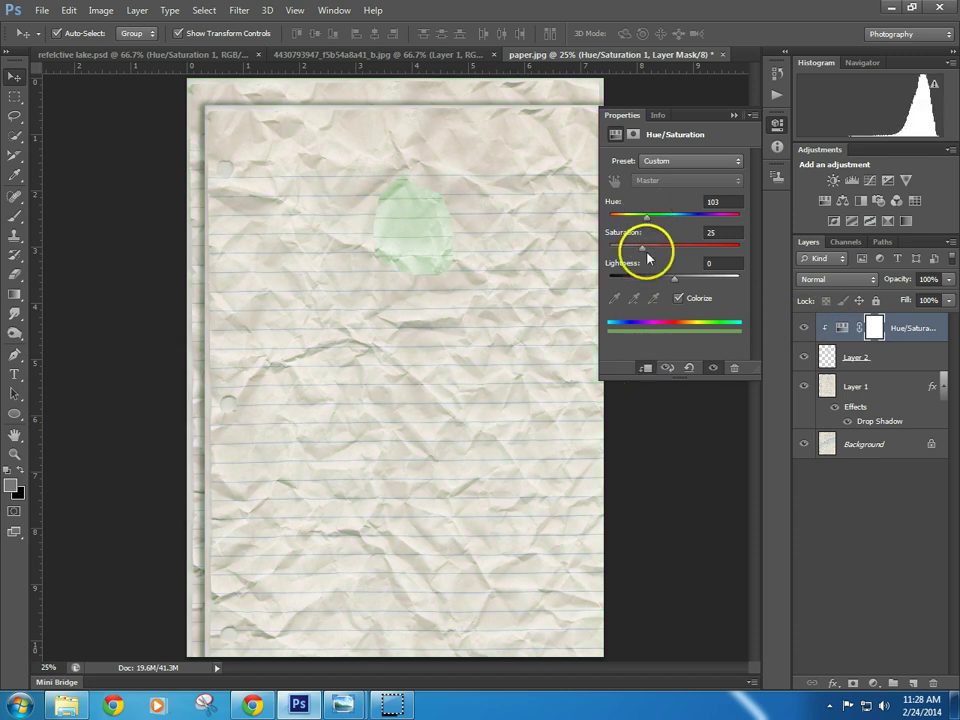
left_click_drag(645, 251, 721, 251)
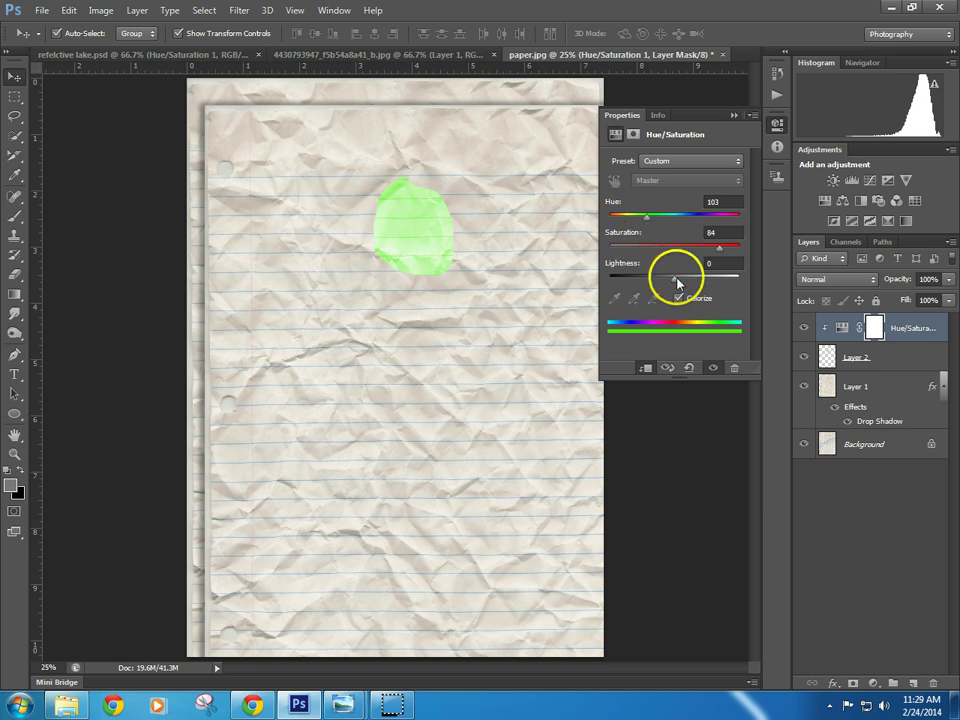
left_click_drag(675, 279, 645, 279)
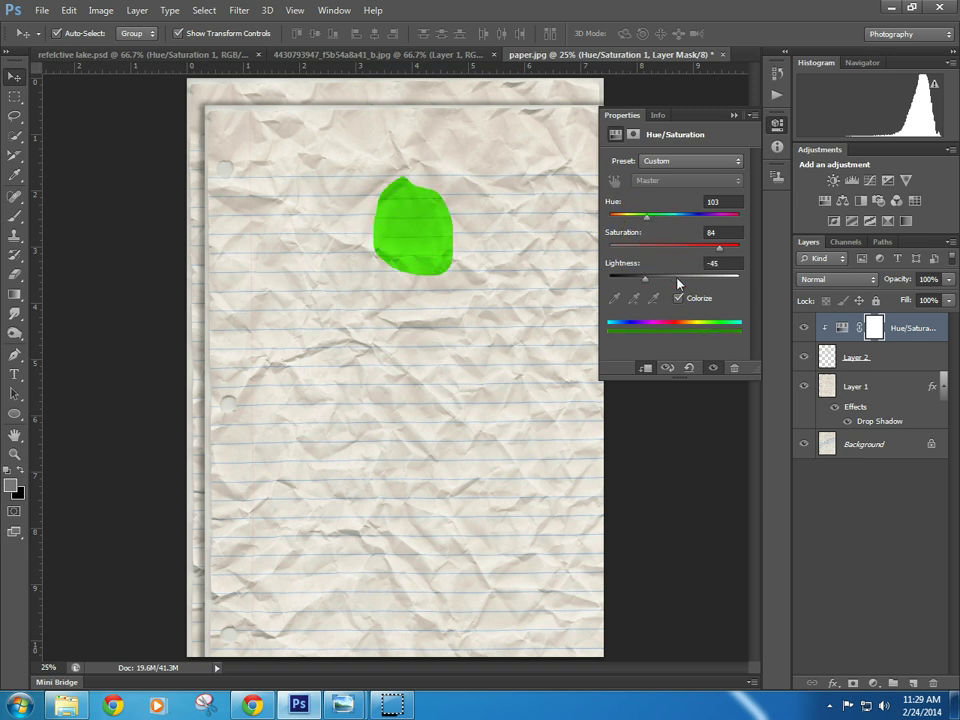
- Close the adjustment settings and move the green patch about 0.3 inch right and down
left_click(16, 98)
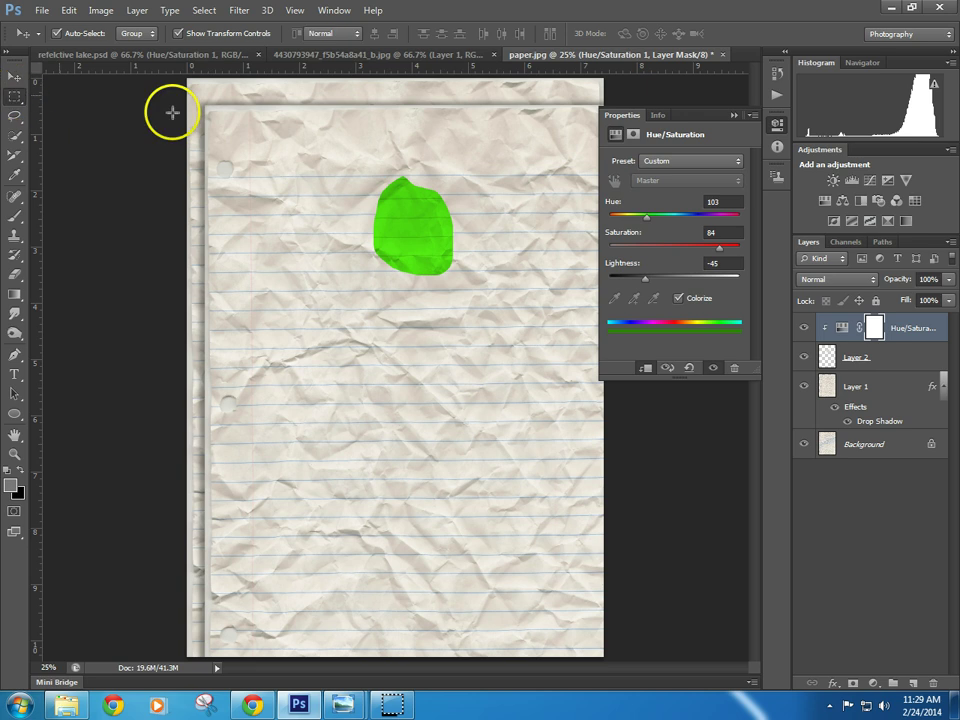
left_click(734, 114)
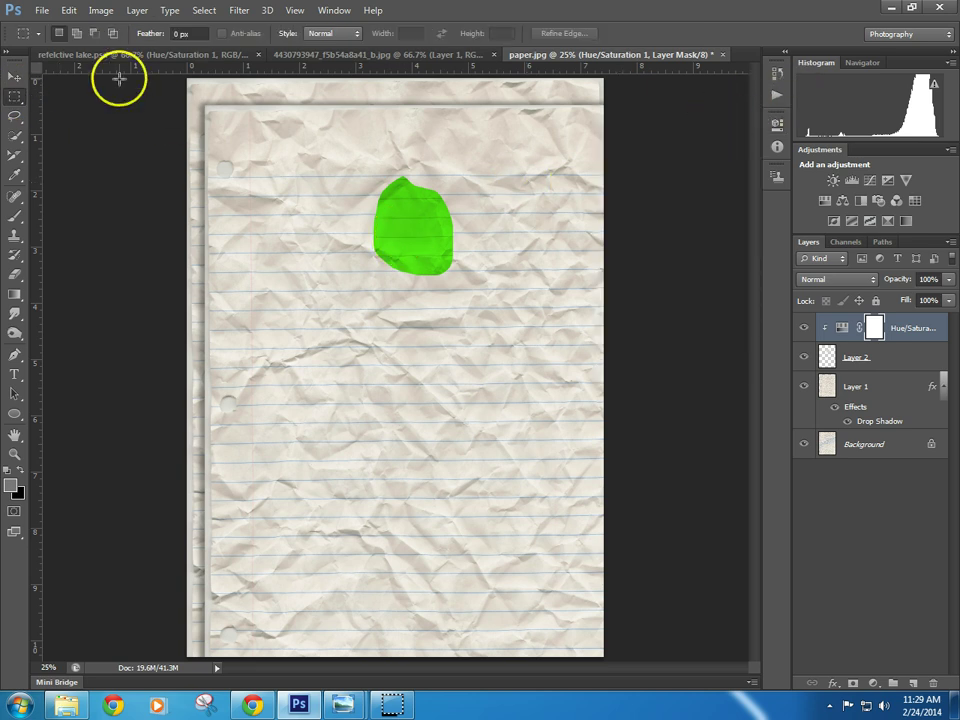
left_click(14, 78)
left_click_drag(407, 227, 436, 254)
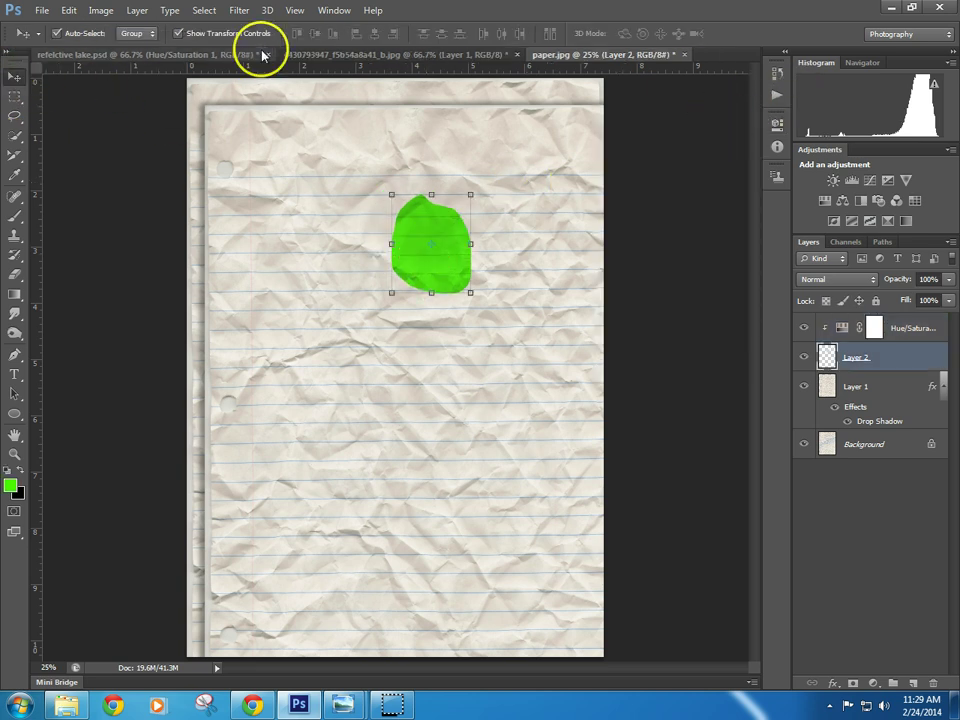
left_click(240, 10)
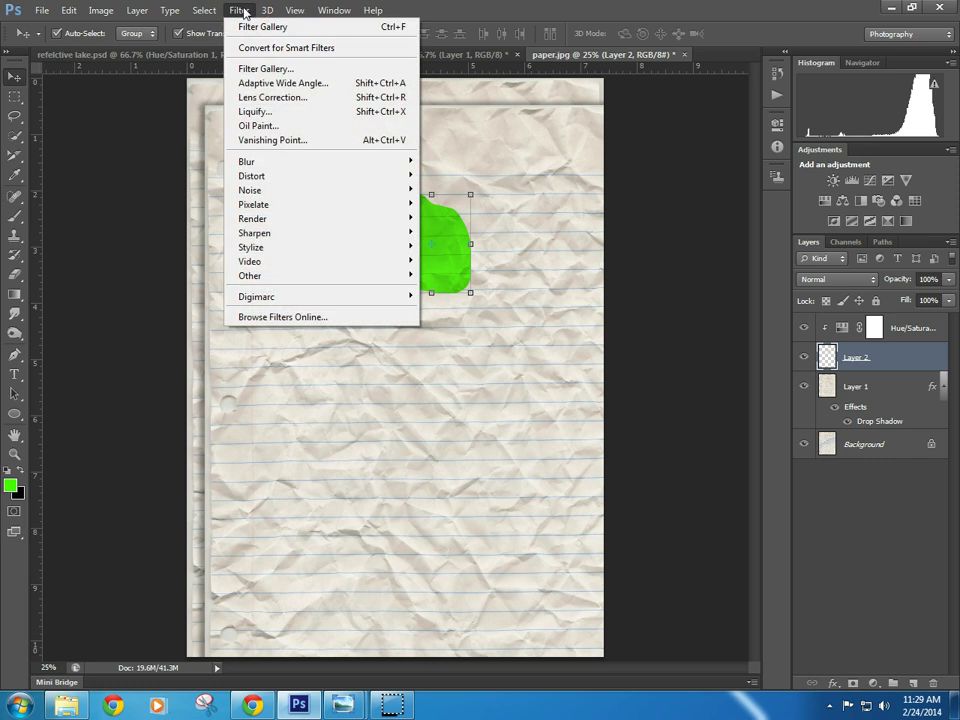
left_click(243, 12)
left_click(244, 14)
mouse_move(140, 10)
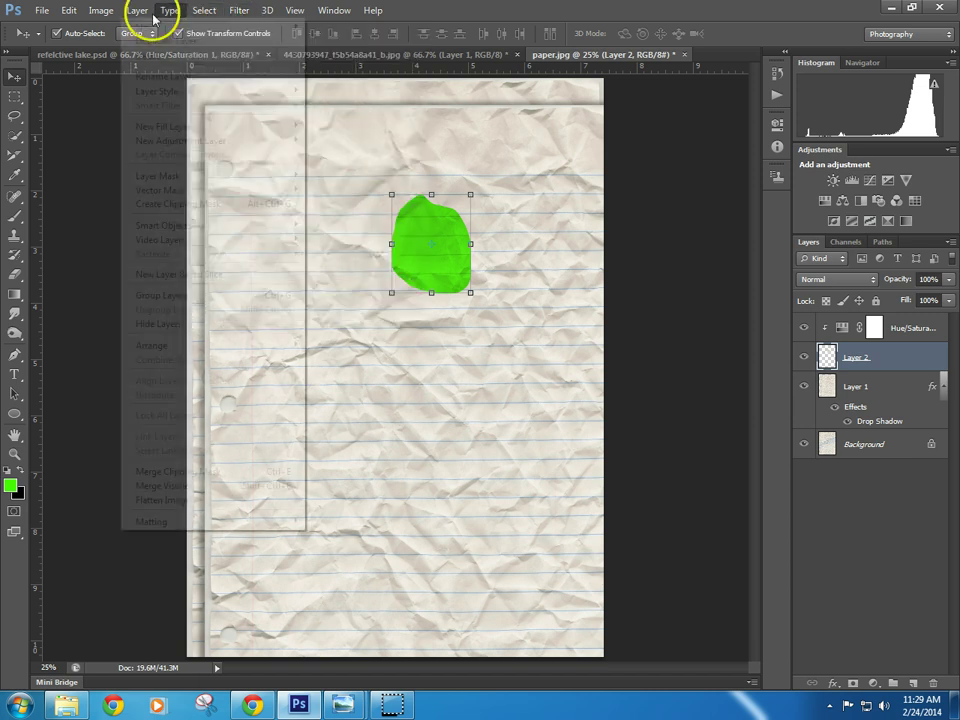
mouse_move(285, 90)
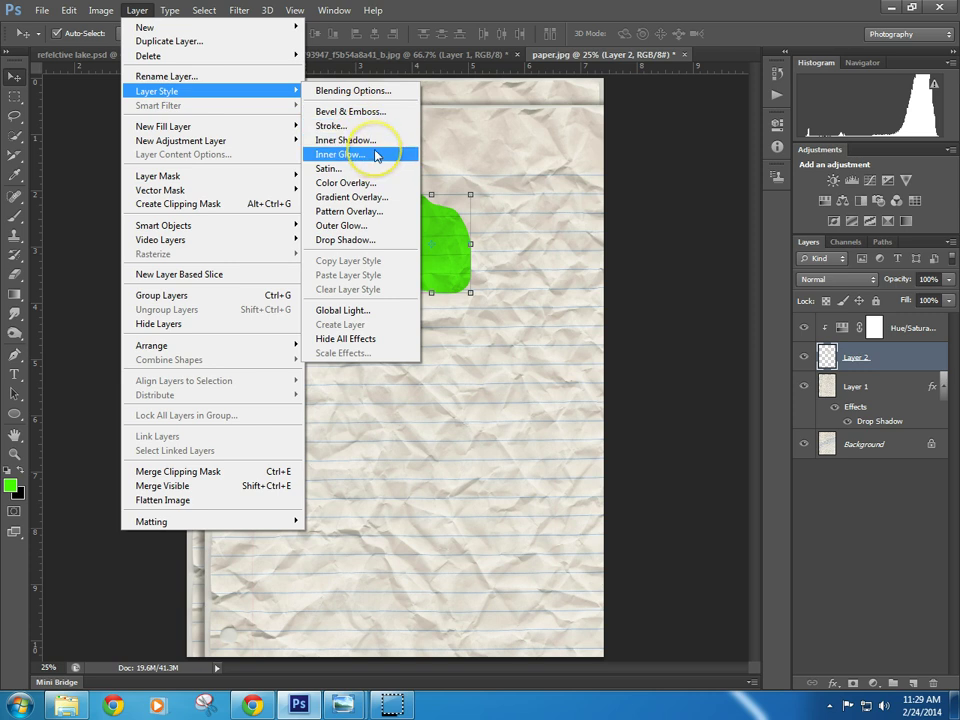
left_click(370, 242)
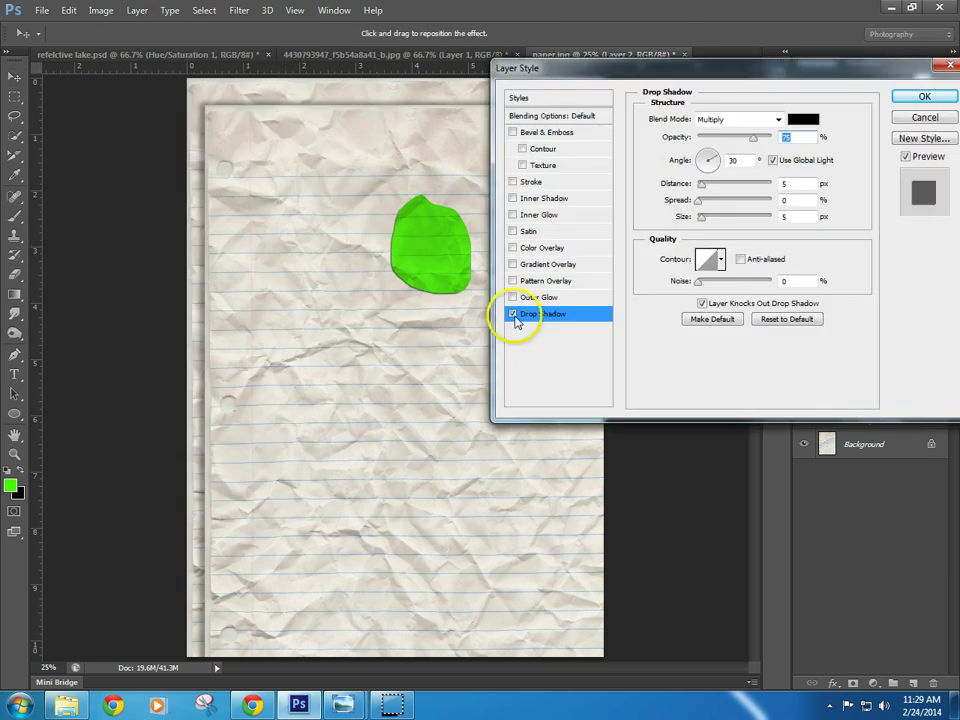
left_click(512, 313)
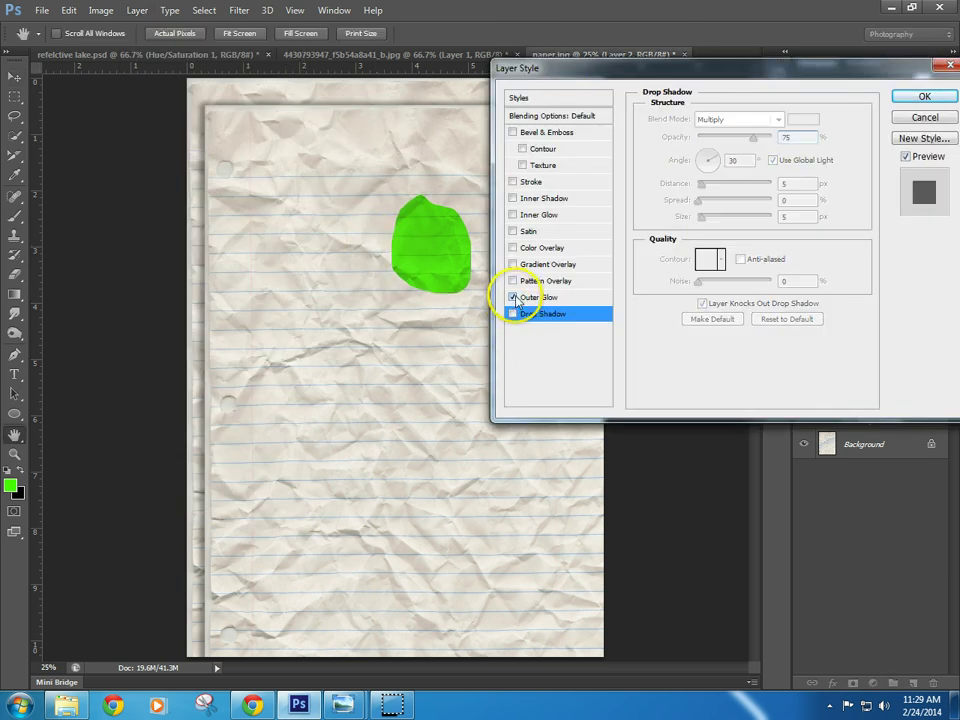
left_click(513, 297)
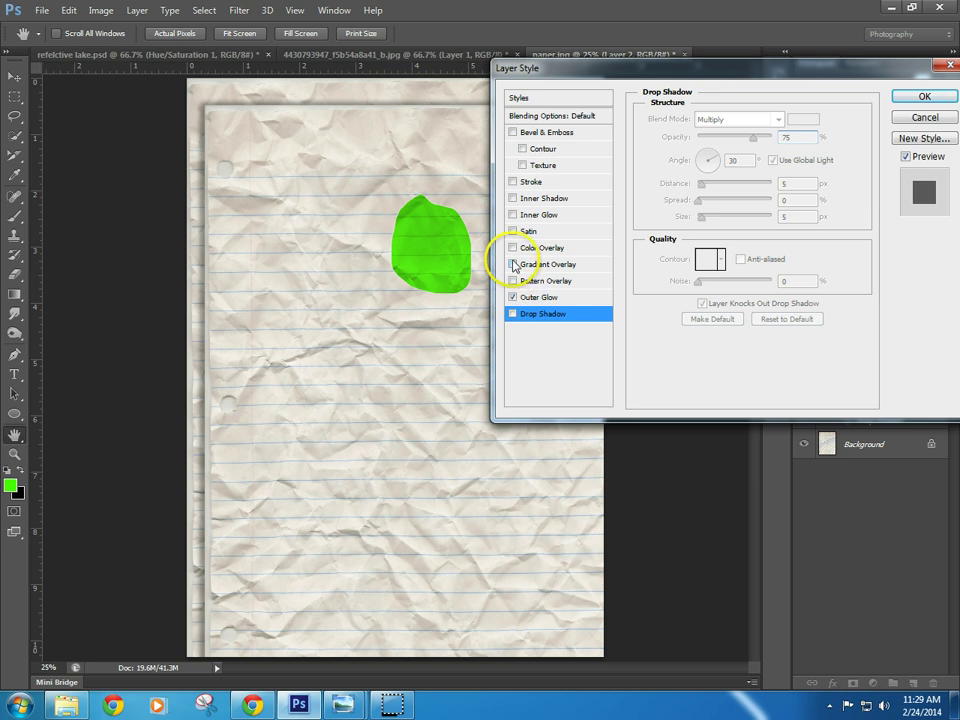
left_click(512, 198)
left_click(513, 297)
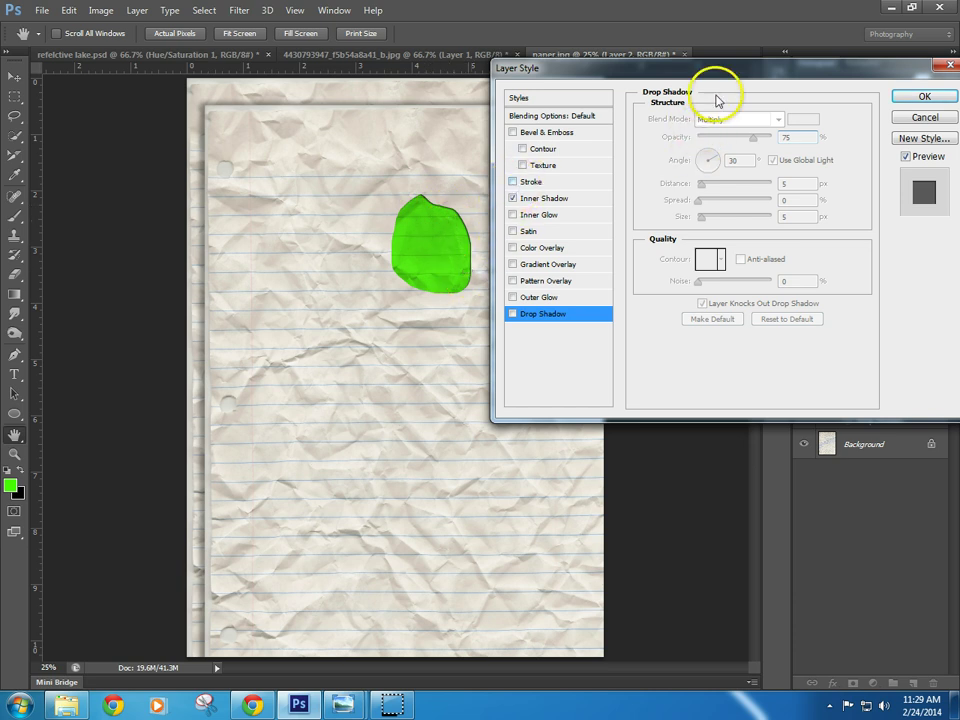
left_click(514, 181)
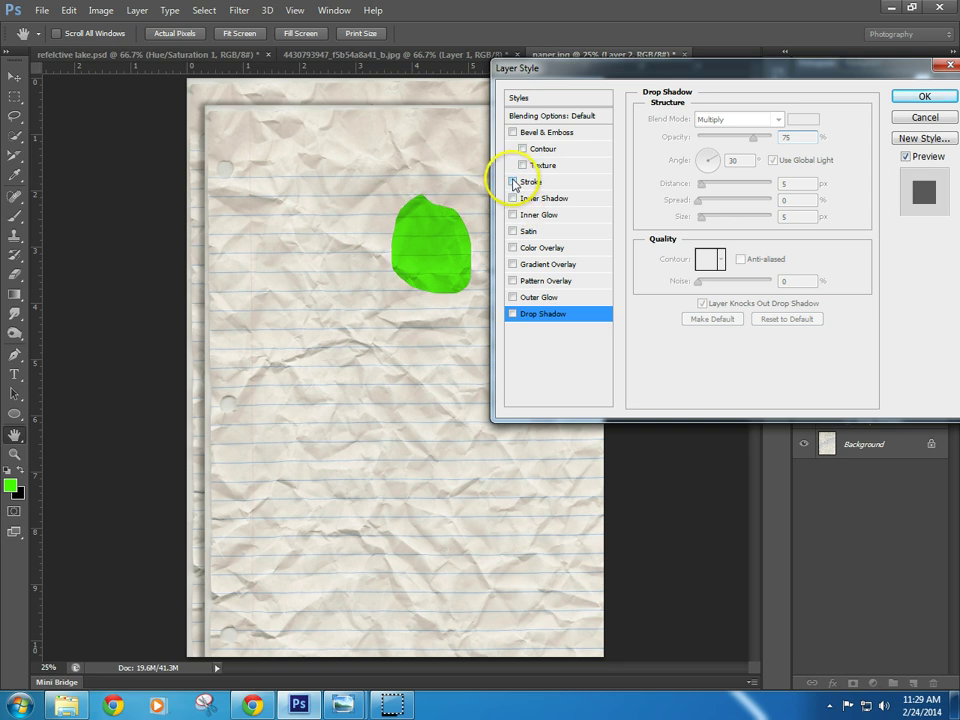
left_click(513, 316)
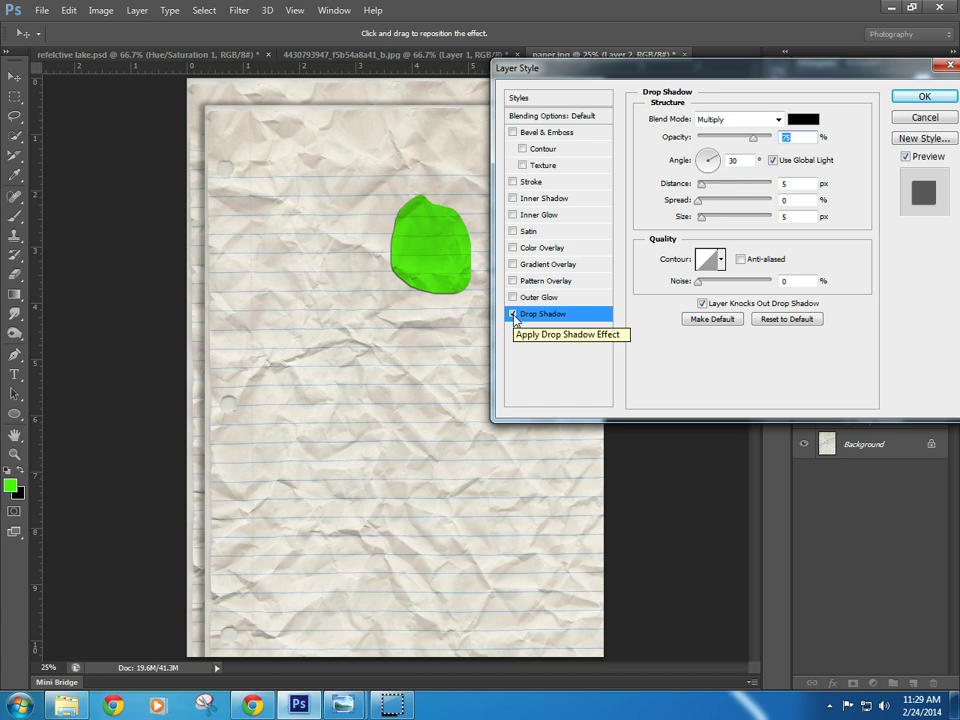
left_click(924, 97)
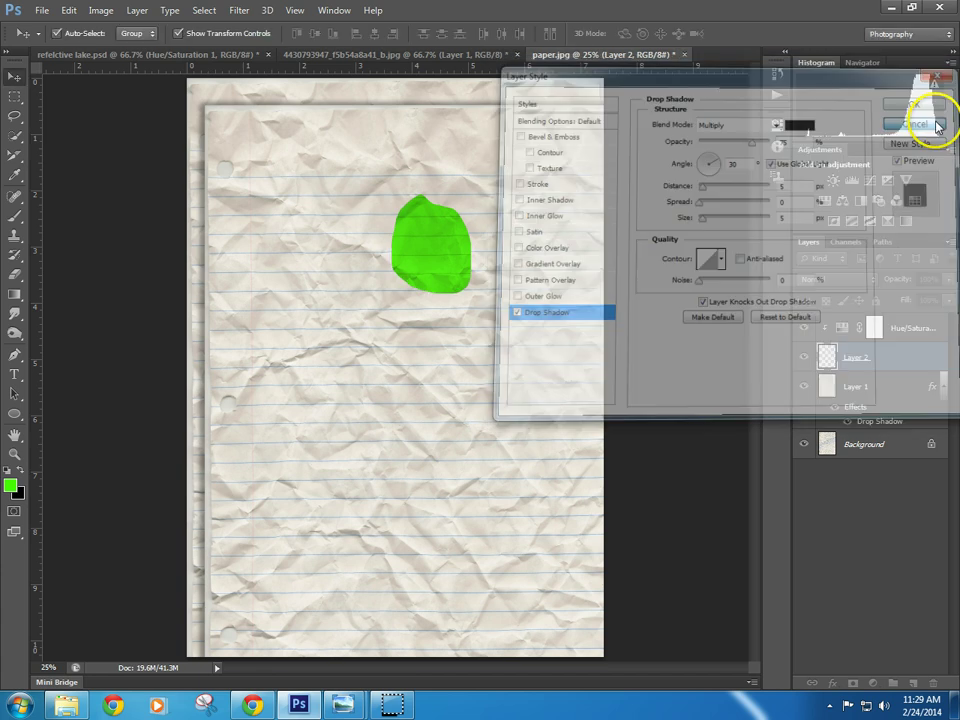
- Add an inner shadow with distance 38 px and size 141 px to the green patch's layer, and enable Outer Glow
left_click(204, 10)
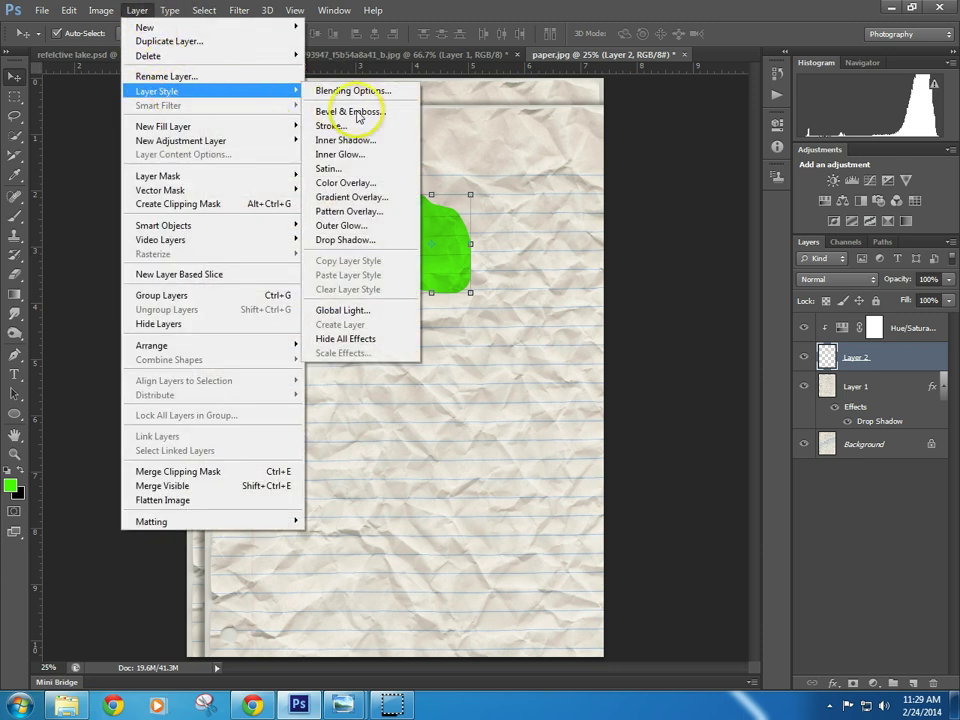
left_click(362, 143)
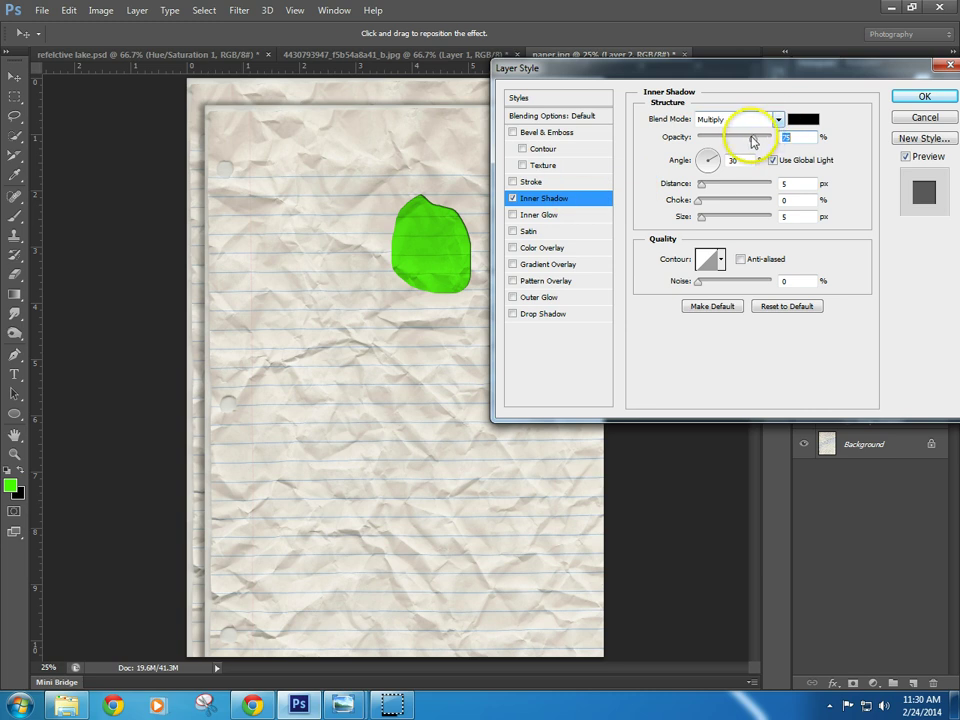
left_click_drag(705, 187, 733, 220)
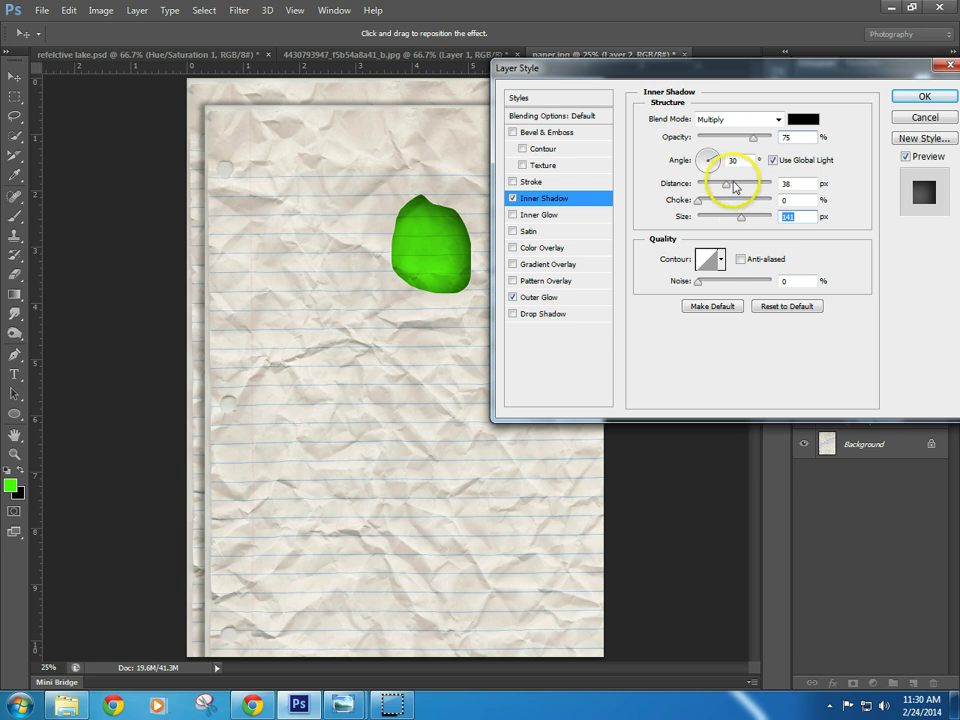
- Set the inner shadow's color to blue #111fd1 and its opacity to 61%
left_click(806, 119)
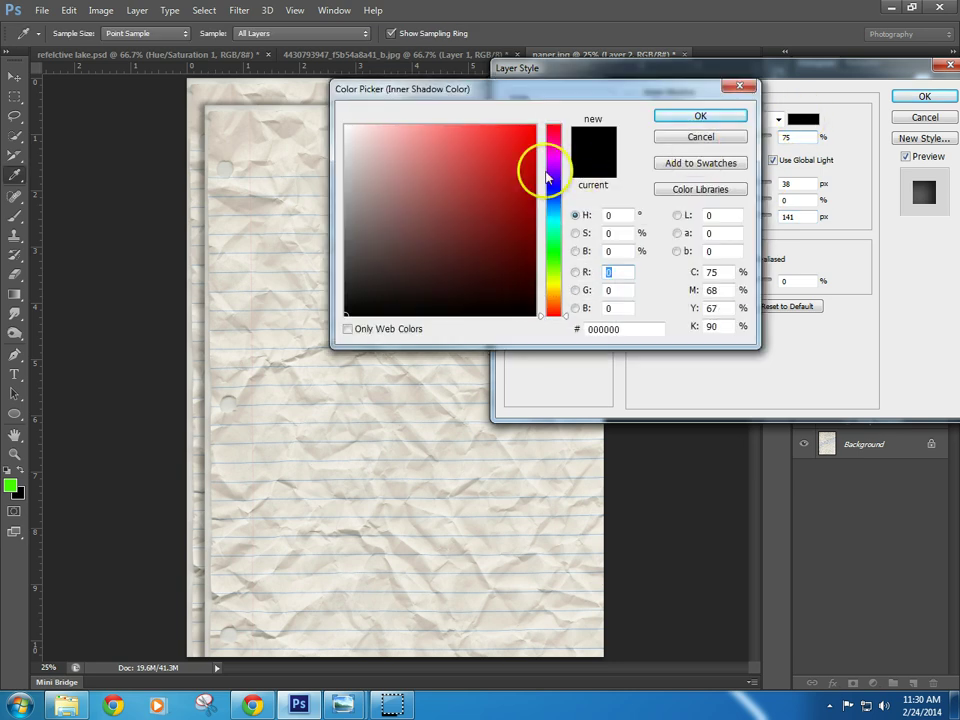
left_click(547, 192)
left_click(519, 156)
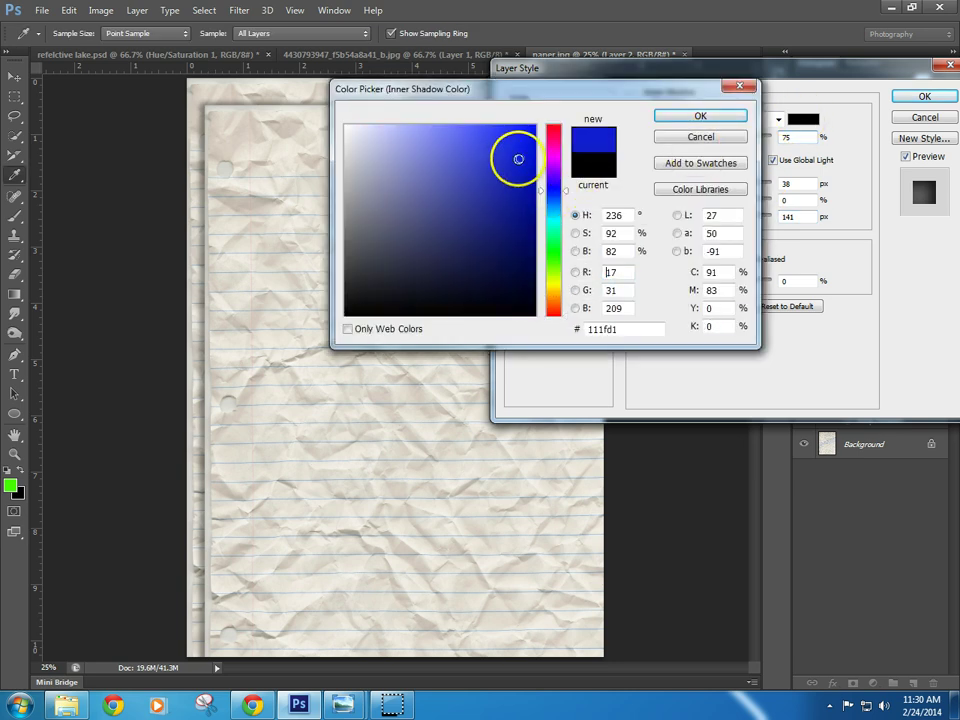
left_click(690, 116)
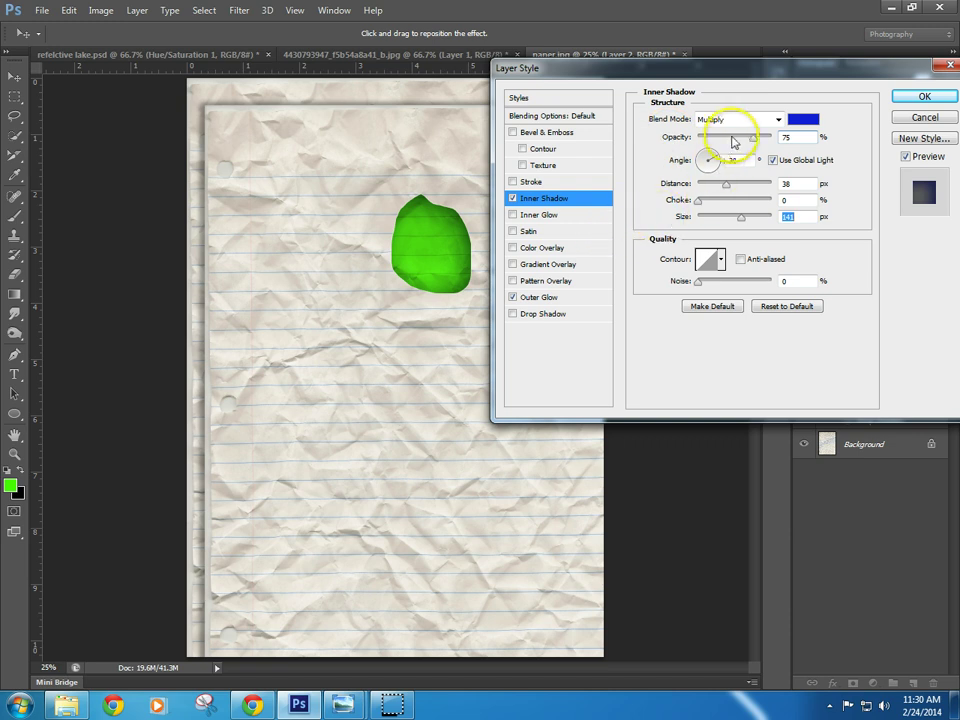
left_click_drag(757, 144, 735, 148)
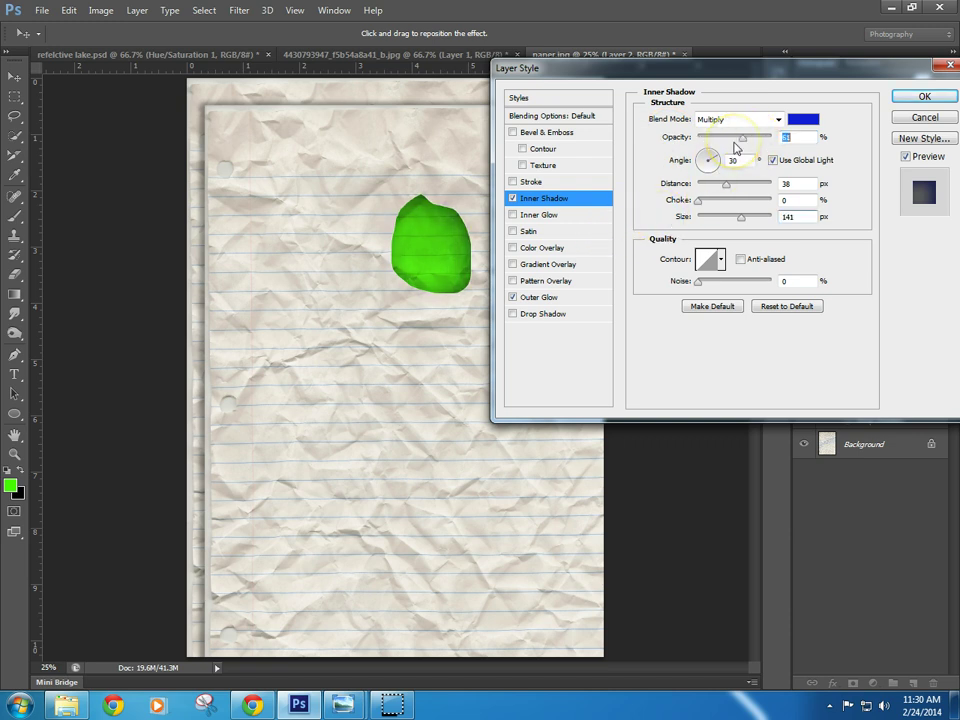
- Set the green patch's outer glow to Normal blend mode with 68% opacity
left_click(537, 298)
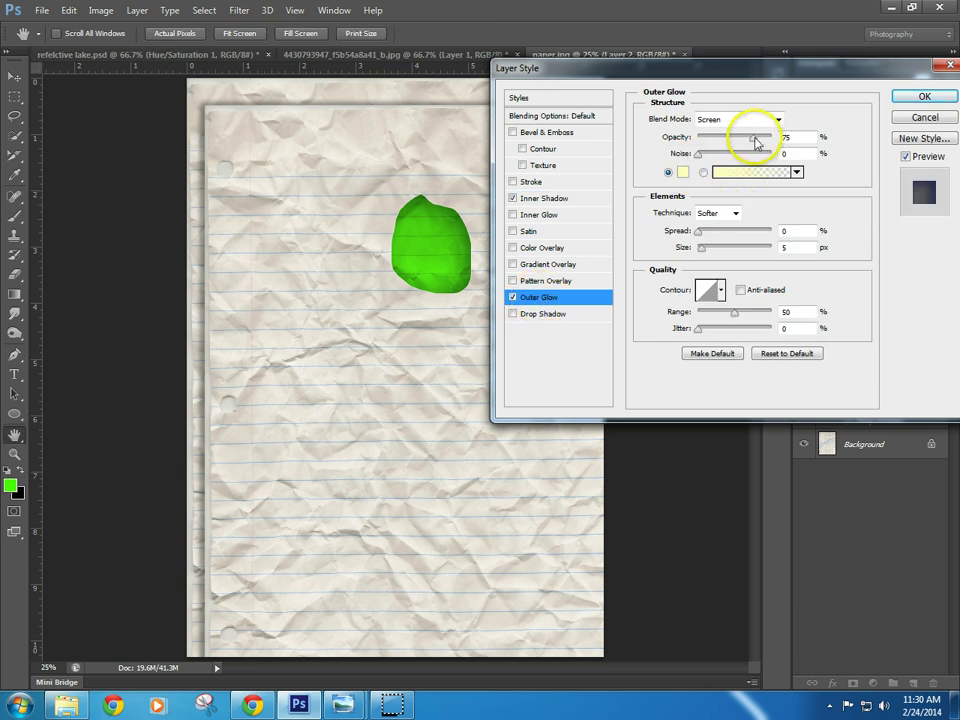
left_click(728, 120)
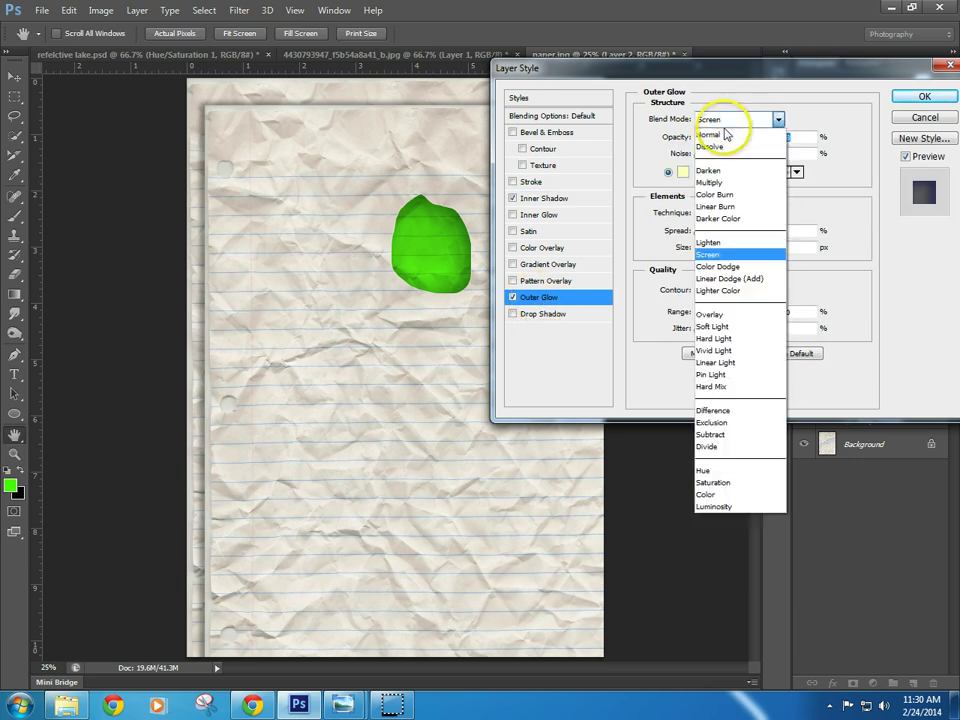
left_click(724, 136)
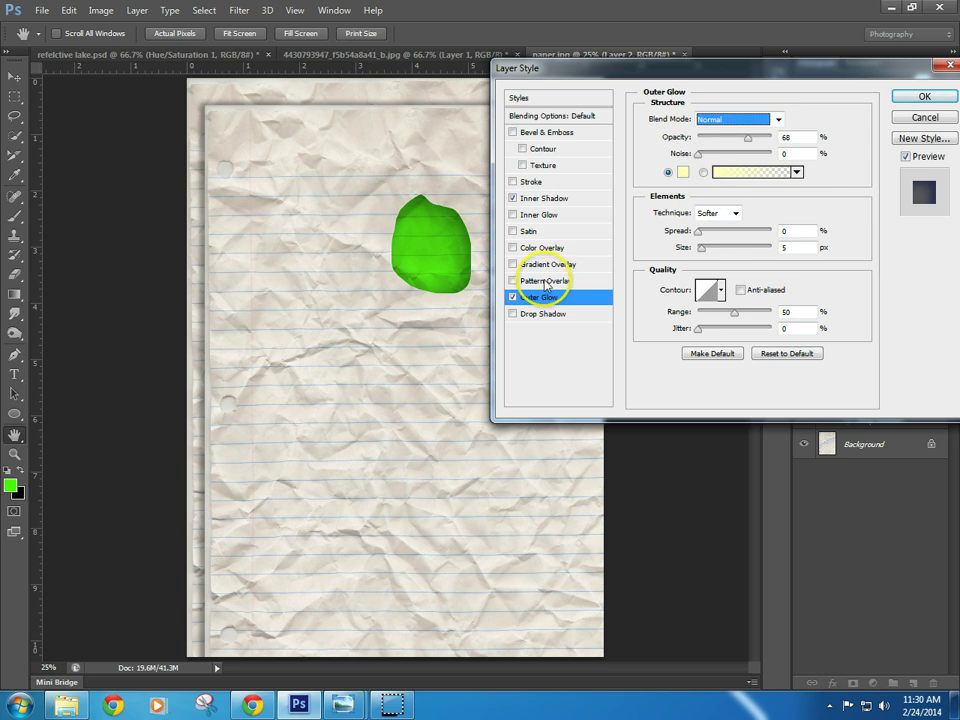
- Toggle the green patch's inner shadow off and on, and set its angle to 86°
left_click(513, 198)
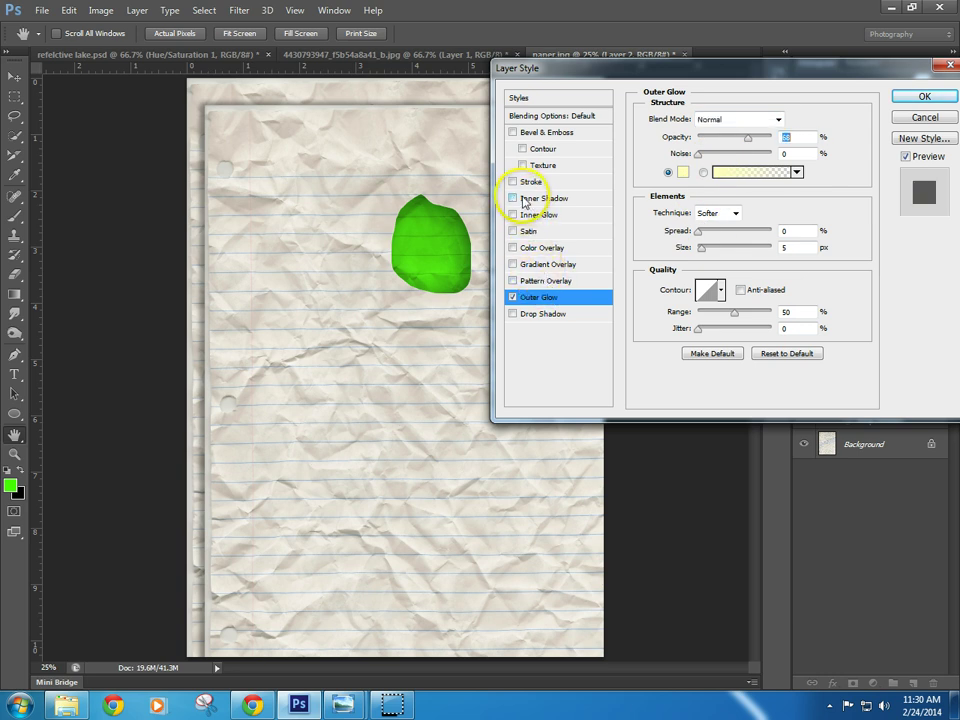
left_click(530, 199)
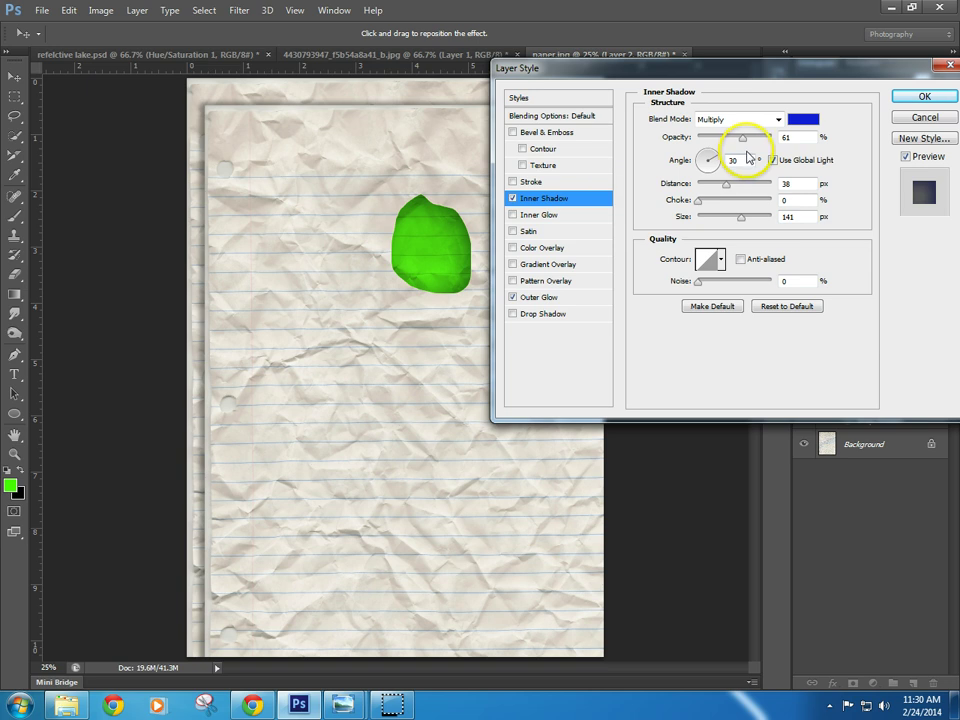
mouse_move(715, 160)
left_mouse_down()
mouse_move(698, 170)
mouse_move(707, 155)
left_mouse_up()
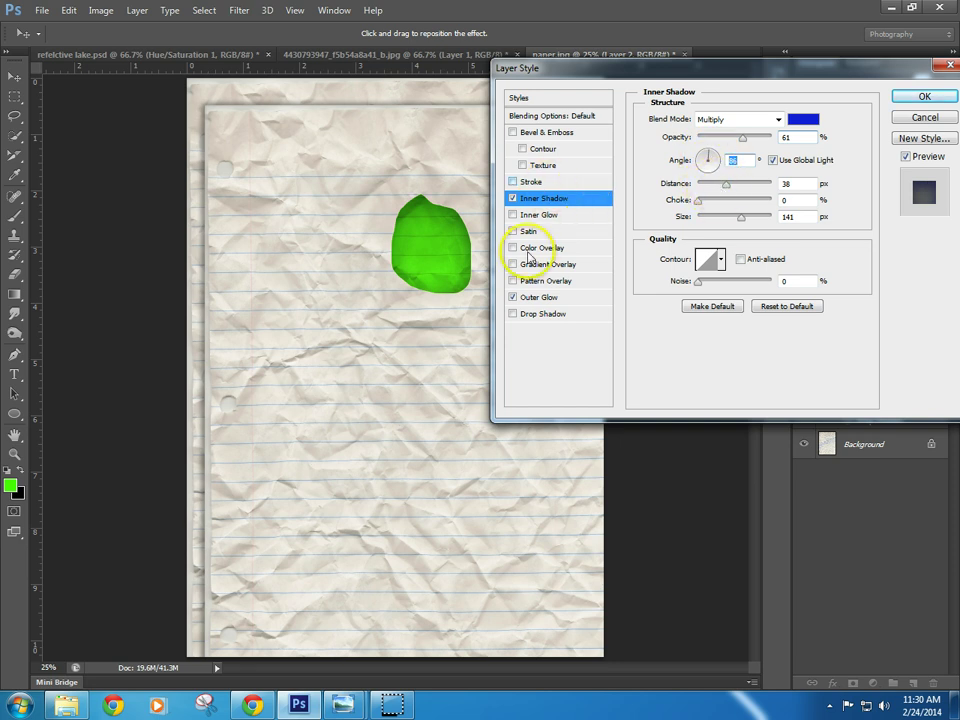
- Turn off Inner Shadow and Outer Glow for the green patch and apply the layer style without effects
left_click(512, 198)
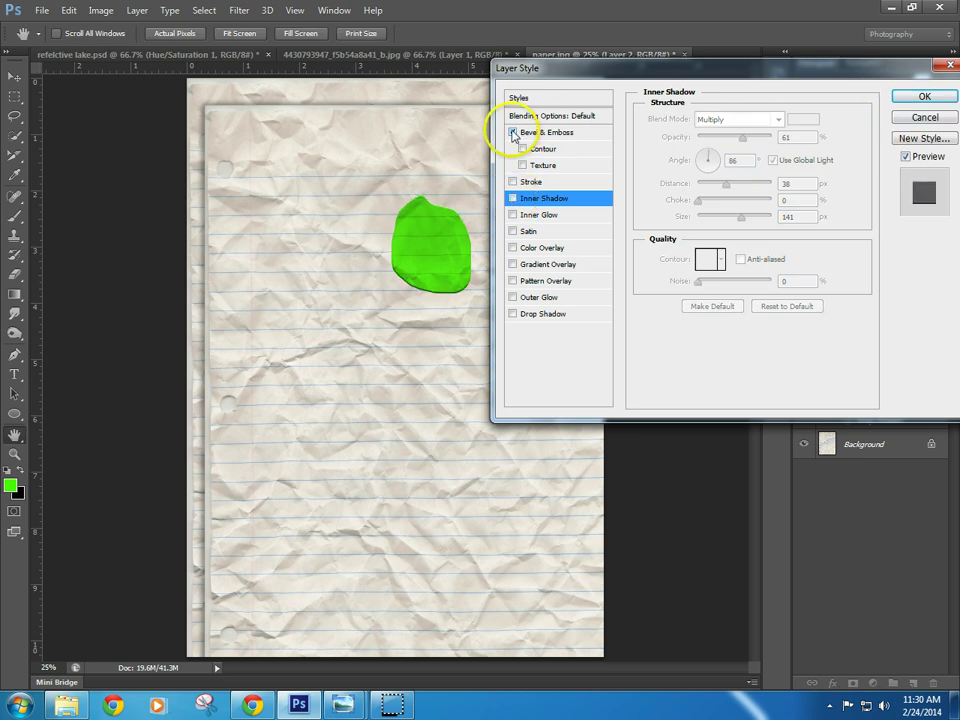
left_click(916, 96)
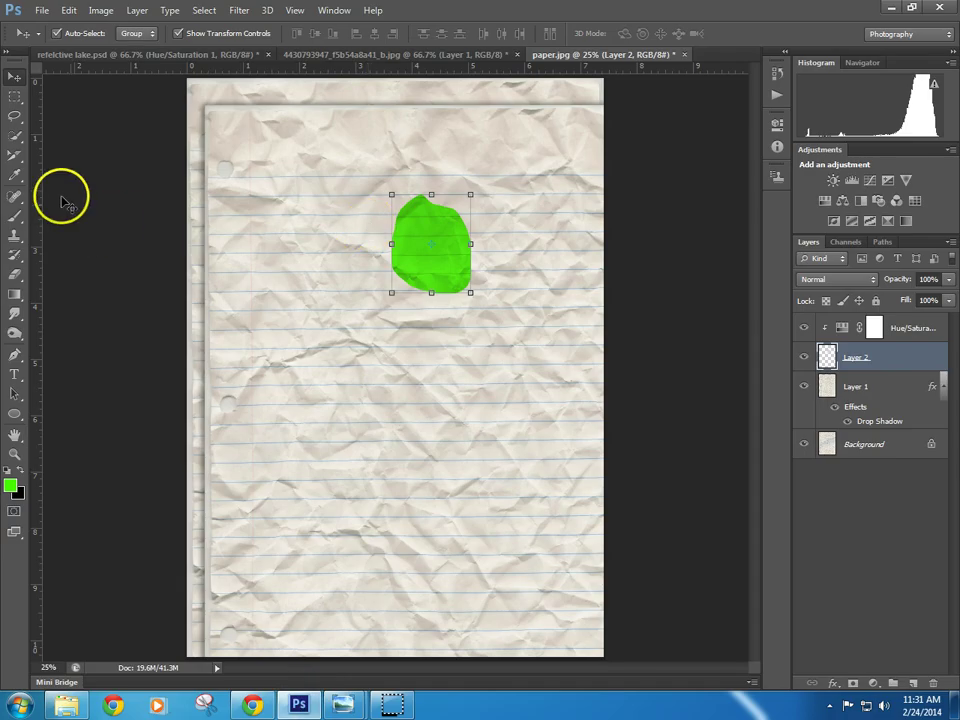
- Move the green patch about 1.6 inches left and 1 inch down, and distort its upper-left corner about 0.8 inch outward to the left
left_click_drag(401, 247, 315, 300)
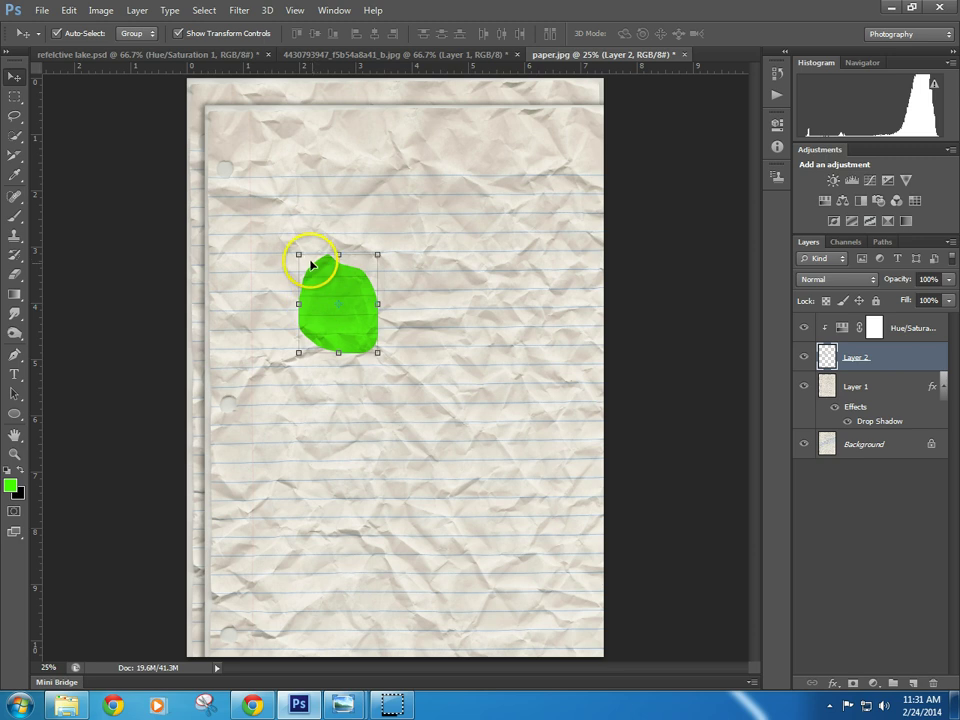
left_click(179, 34)
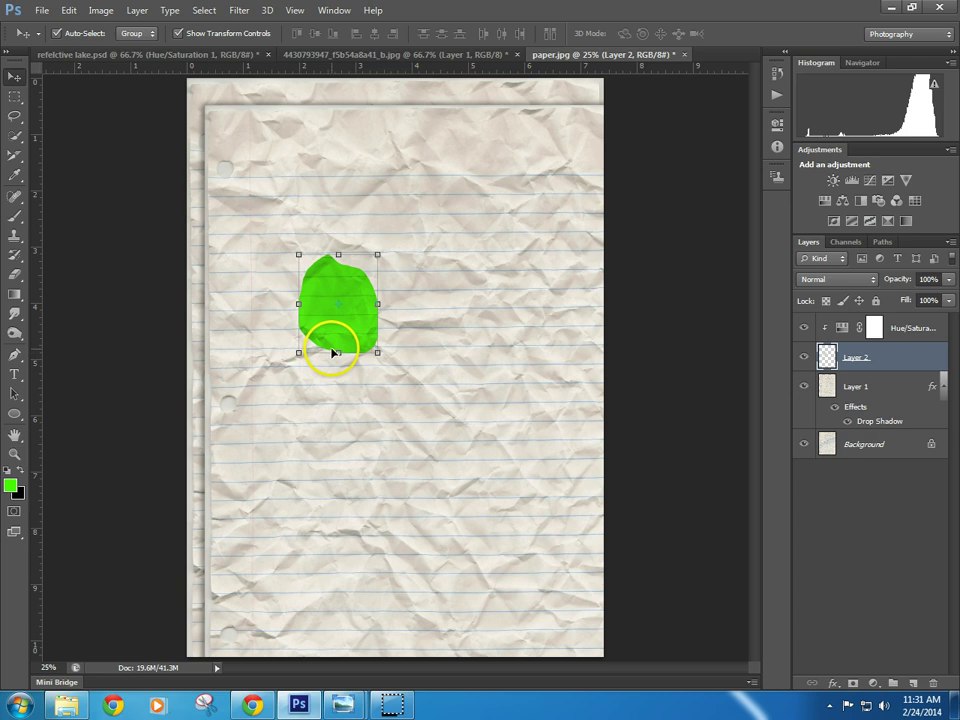
left_click_drag(298, 257, 253, 251)
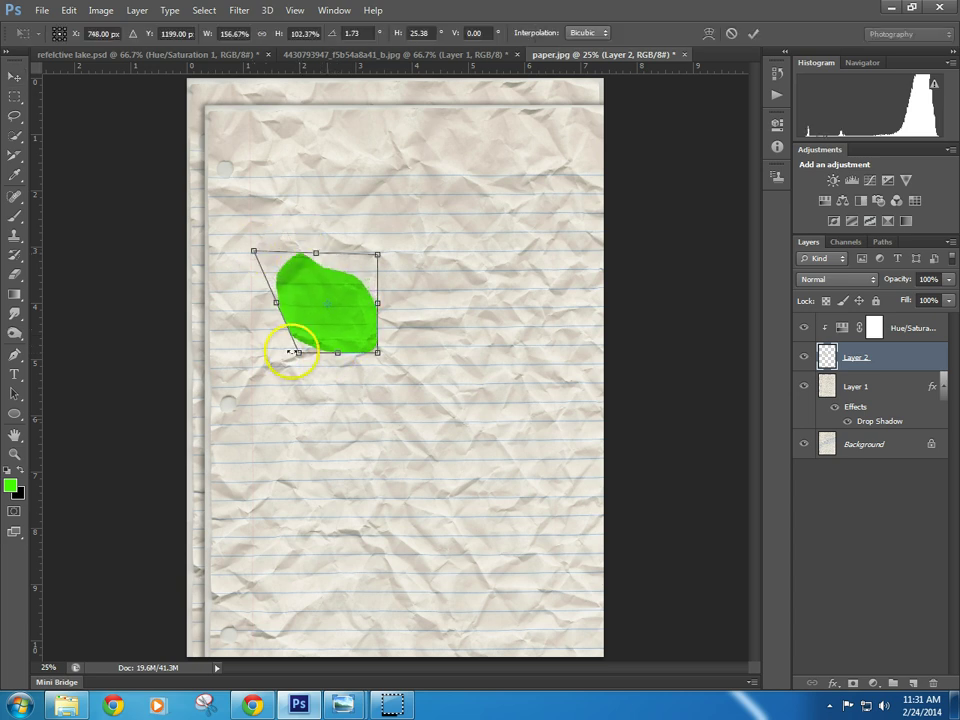